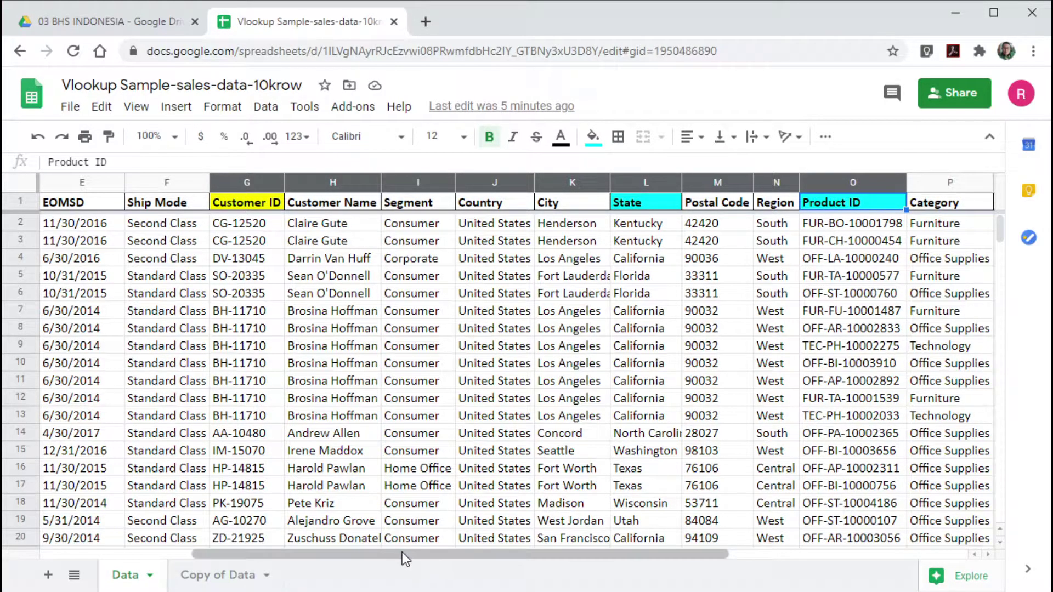
# Compare the Customer ID, Order ID, State and Product ID headers on the Data and Copy of Data sheets
pyautogui.moveTo(403, 551); pyautogui.dragTo(294, 550)
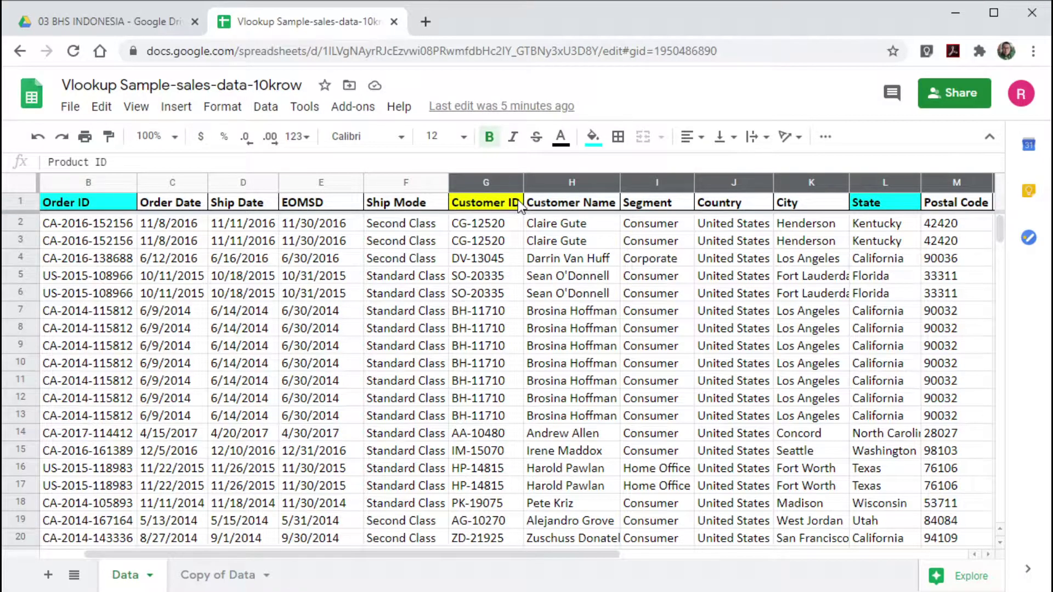
pyautogui.click(230, 577)
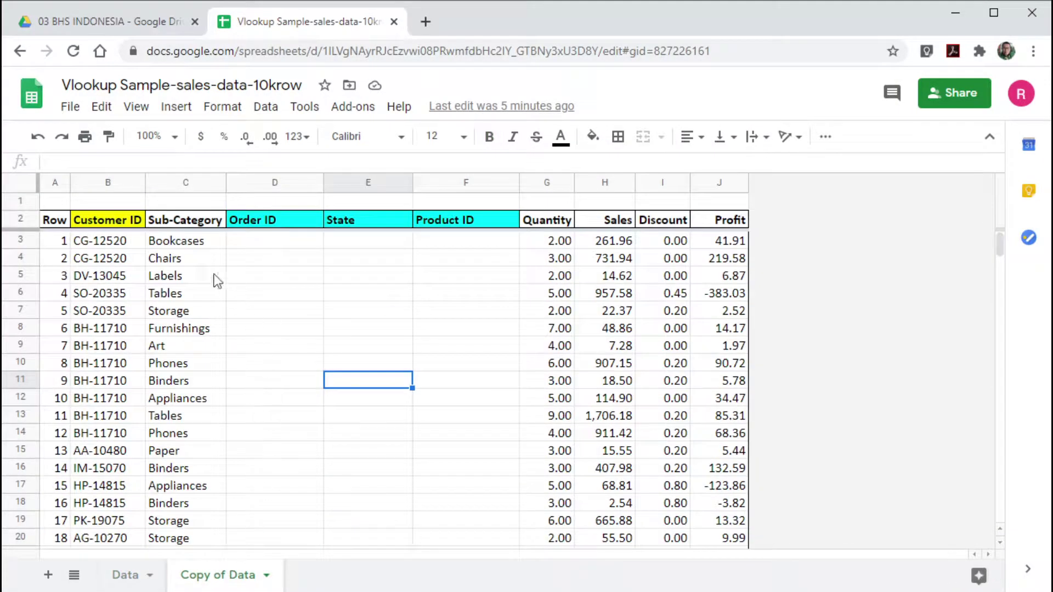
pyautogui.click(97, 220)
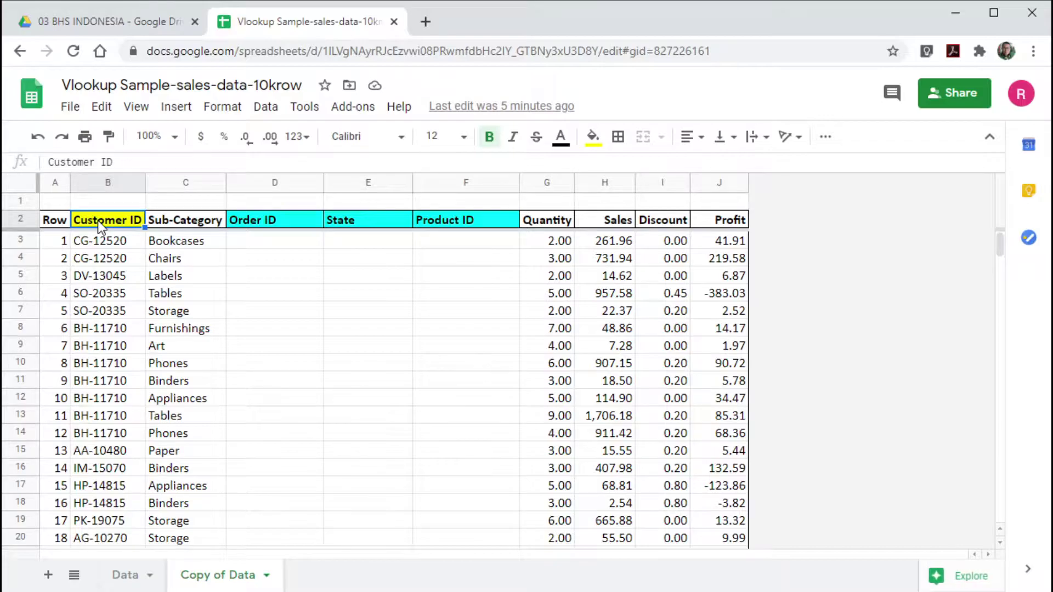
pyautogui.click(255, 222)
pyautogui.click(340, 222)
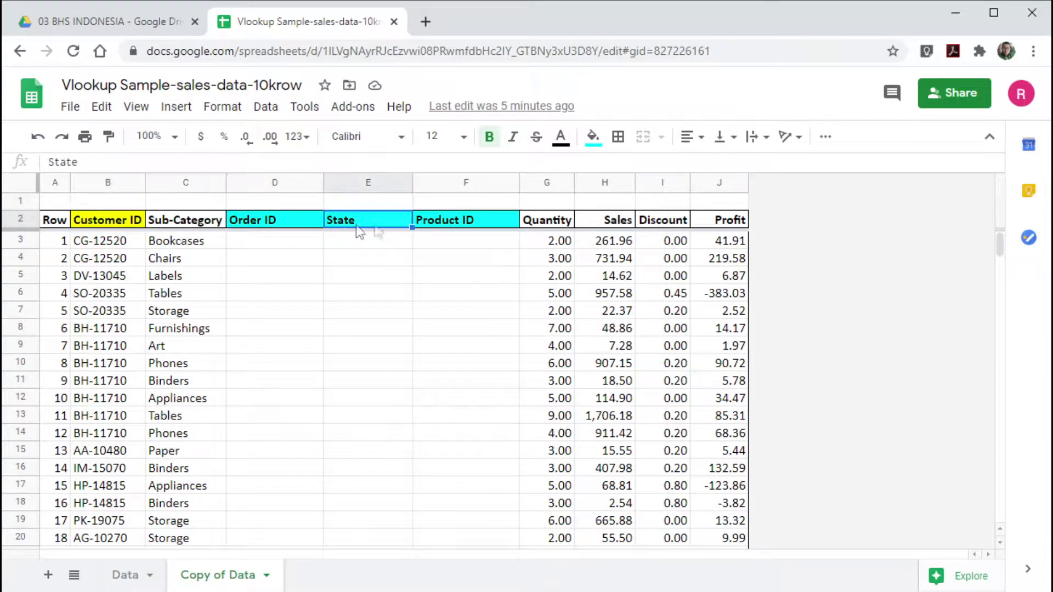
pyautogui.click(460, 222)
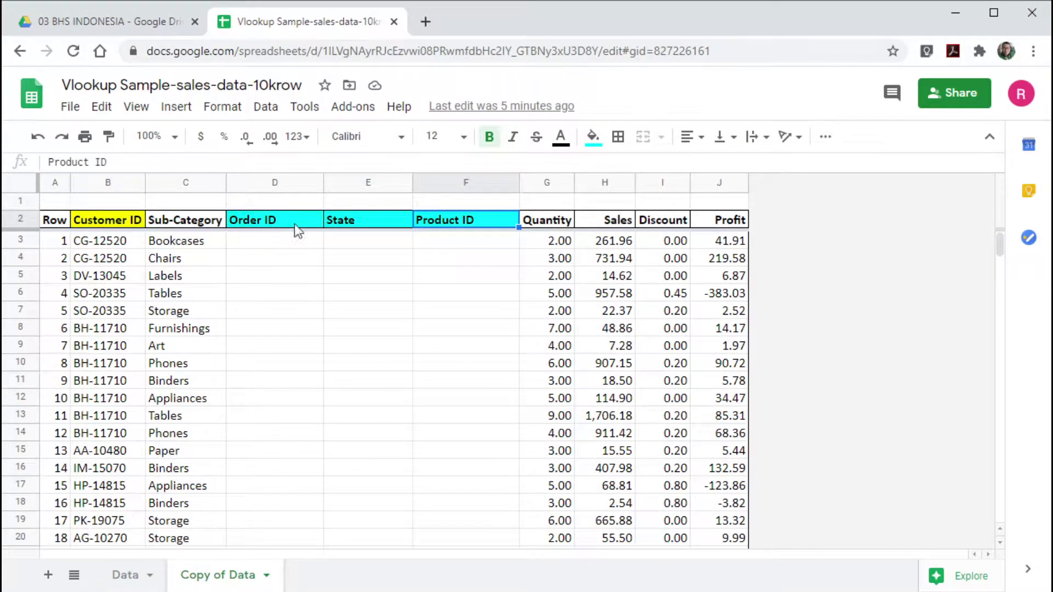
pyautogui.click(131, 575)
pyautogui.click(67, 203)
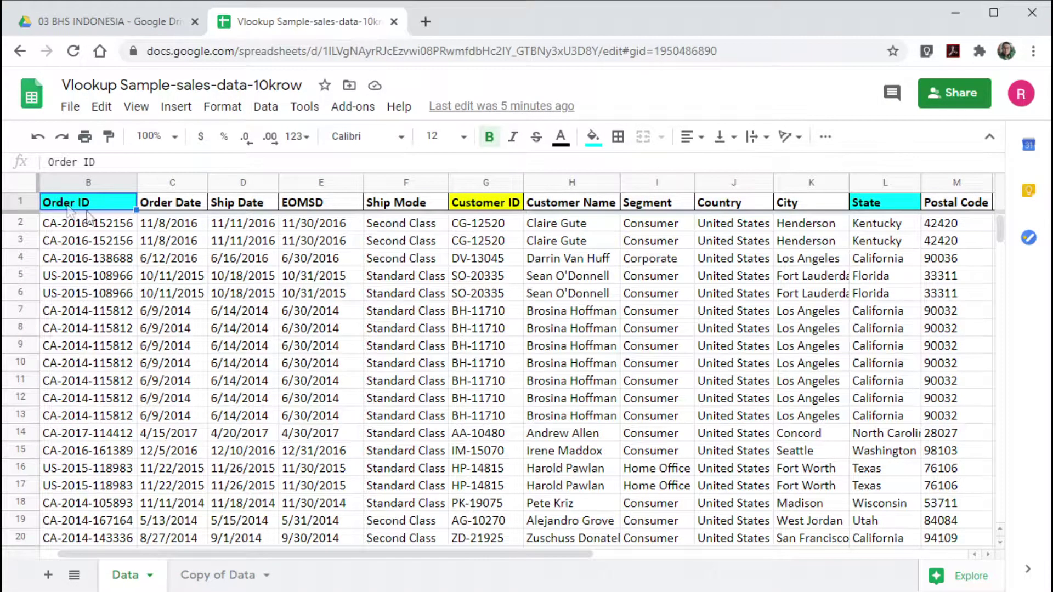
pyautogui.moveTo(561, 553); pyautogui.dragTo(674, 551)
pyautogui.click(740, 210)
pyautogui.click(912, 205)
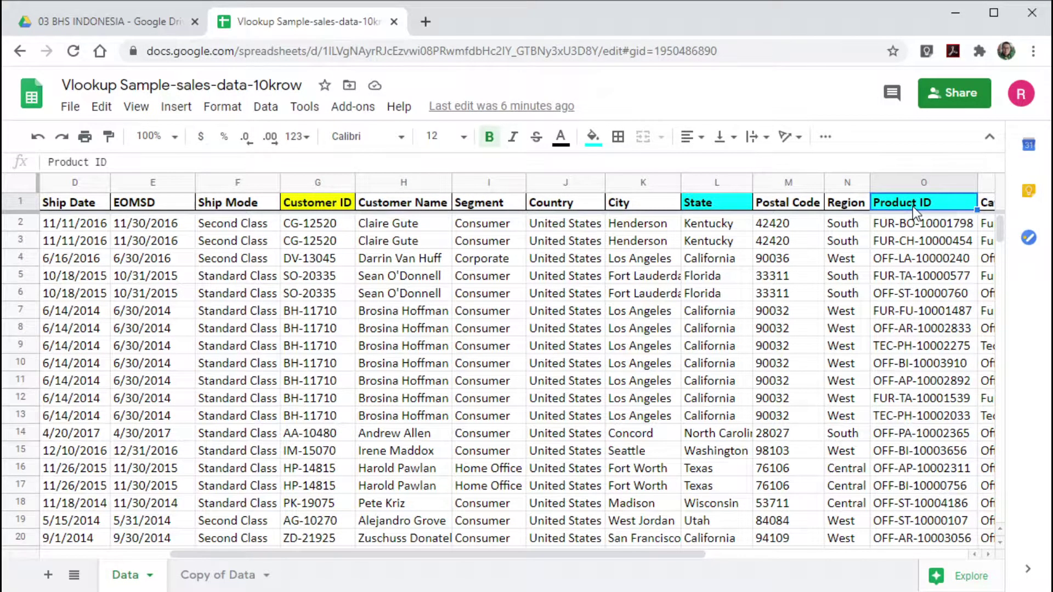
# Set the zoom to 90% and examine the positions of State and Product ID relative to Customer ID on the Data sheet
pyautogui.click(174, 138)
pyautogui.click(152, 218)
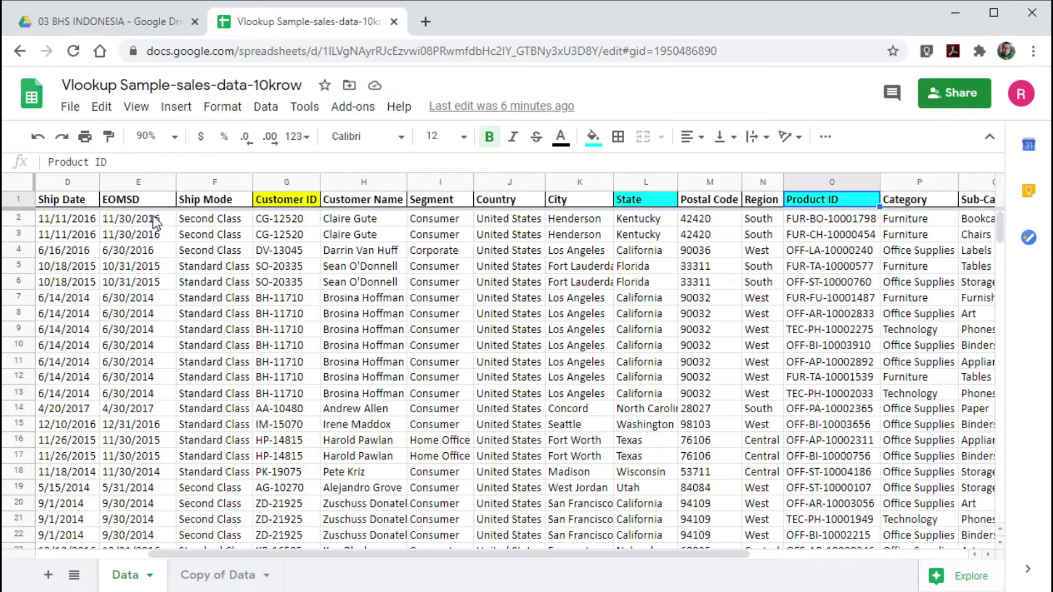
pyautogui.moveTo(425, 554); pyautogui.dragTo(364, 554)
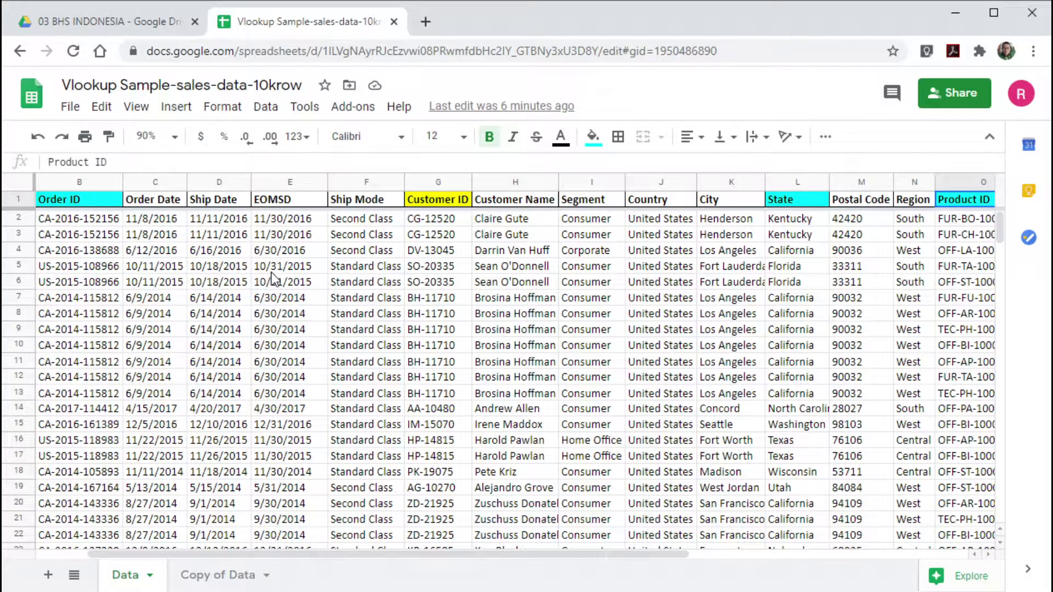
pyautogui.click(435, 185)
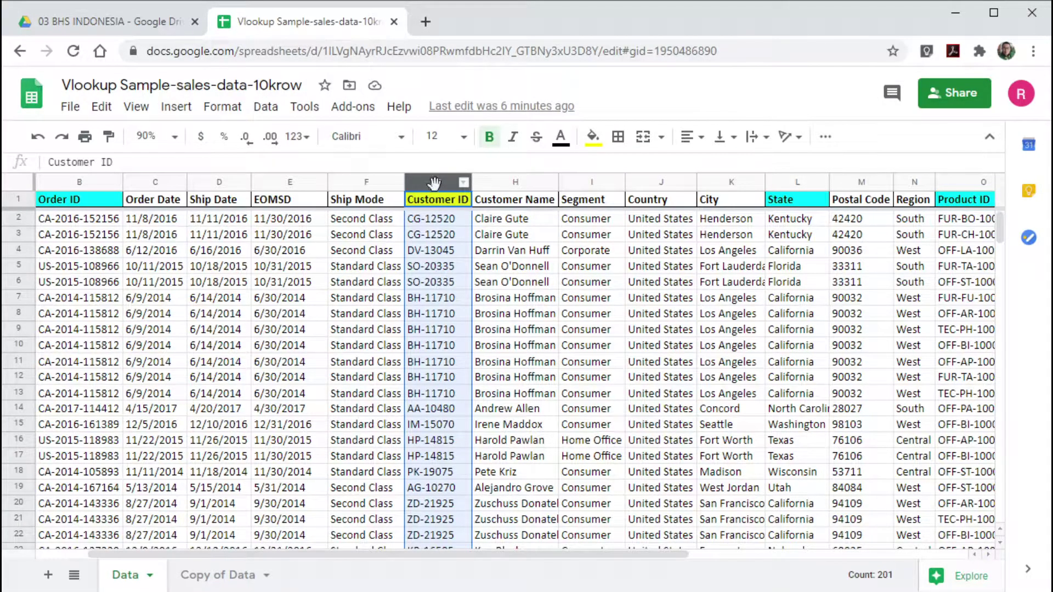
pyautogui.click(789, 208)
pyautogui.click(955, 201)
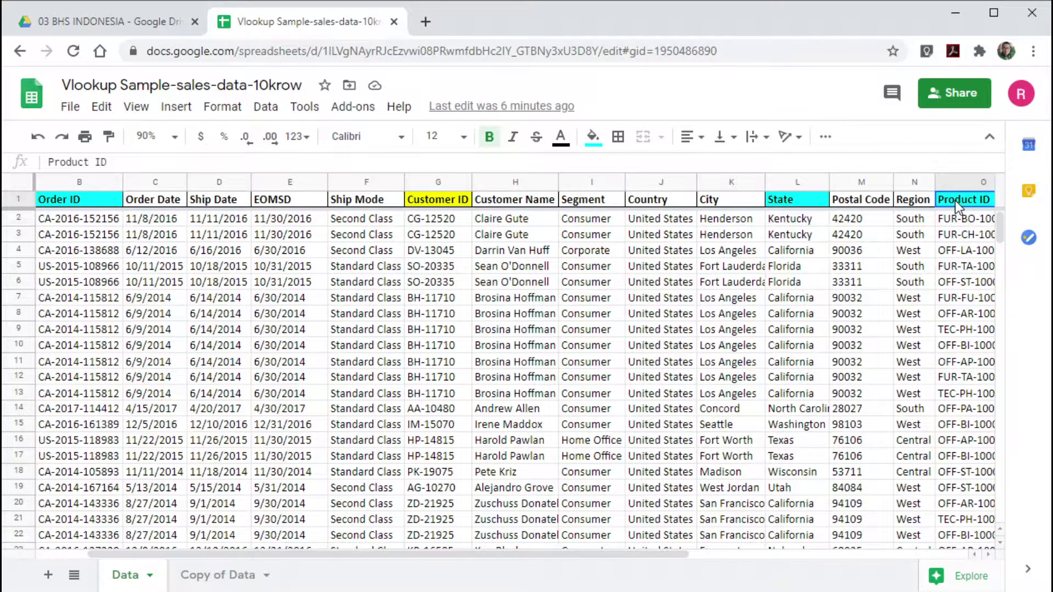
pyautogui.click(428, 180)
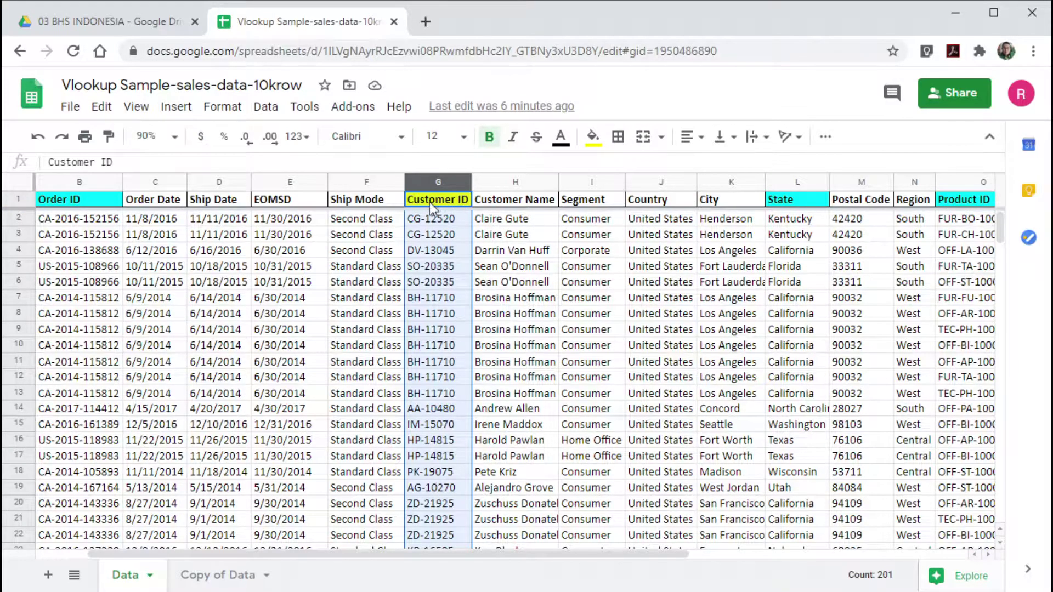
# On the Copy of Data sheet, enter the column index 6 above State in E1 and 9 above Product ID in F1
pyautogui.click(222, 576)
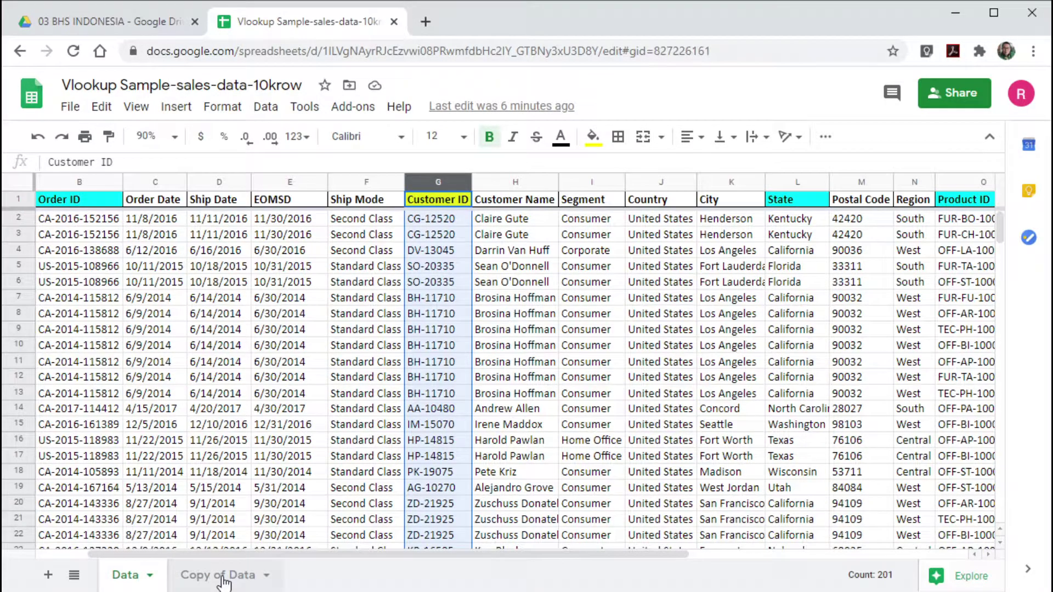
pyautogui.click(328, 196)
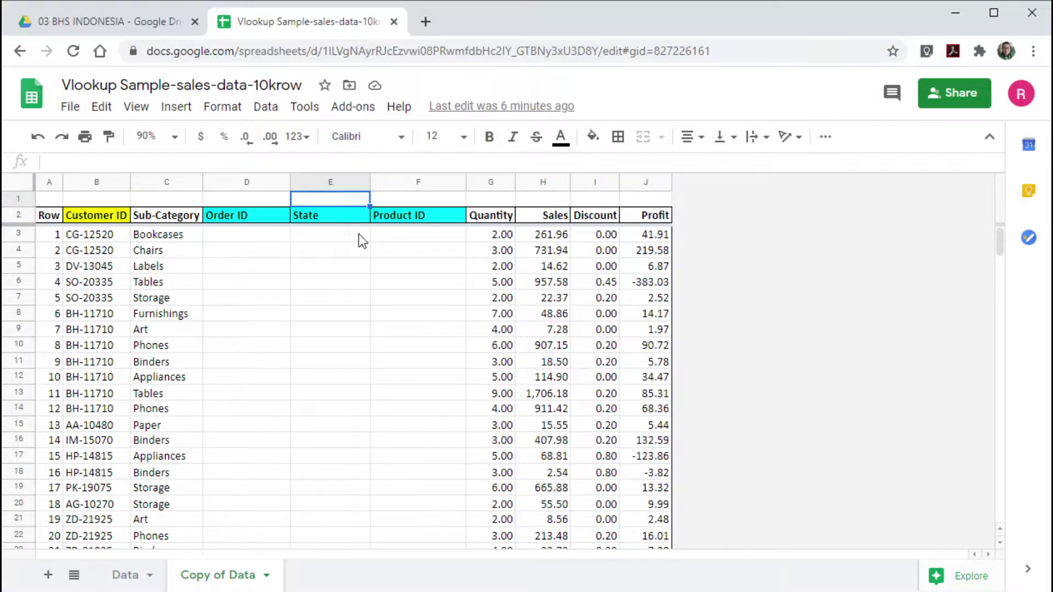
pyautogui.write('6')
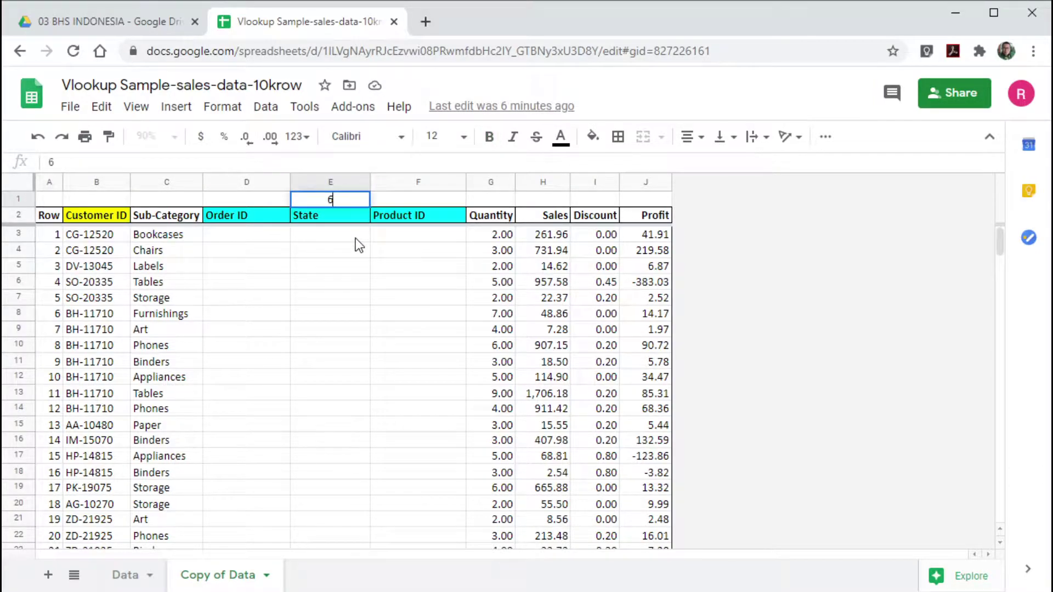
pyautogui.click(428, 185)
pyautogui.click(426, 200)
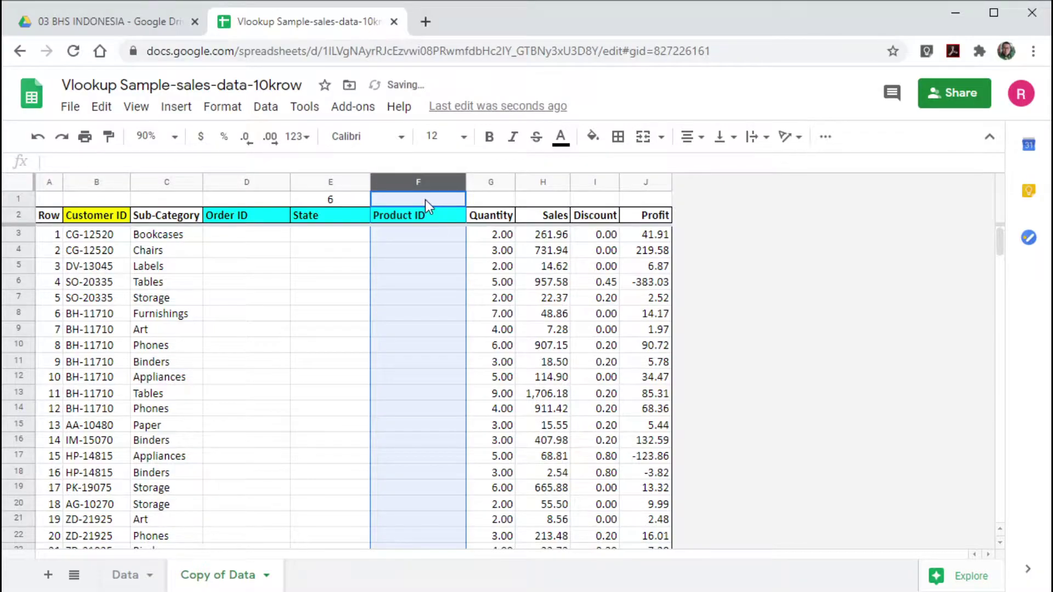
pyautogui.write('9')
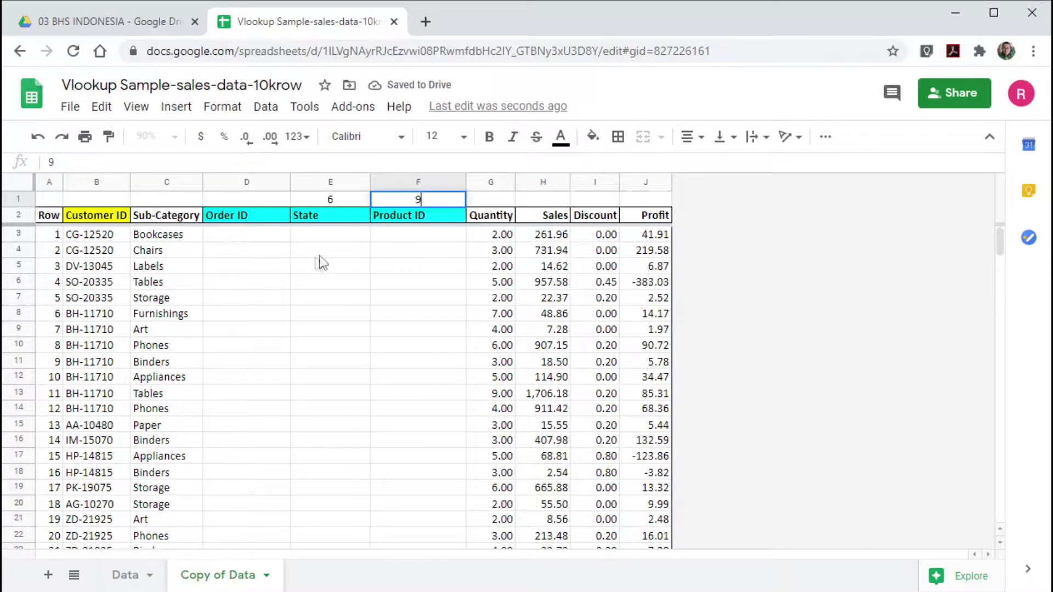
# Start a VLOOKUP formula in the first State cell, E3, with the Customer ID in B3 as the search key
pyautogui.click(320, 236)
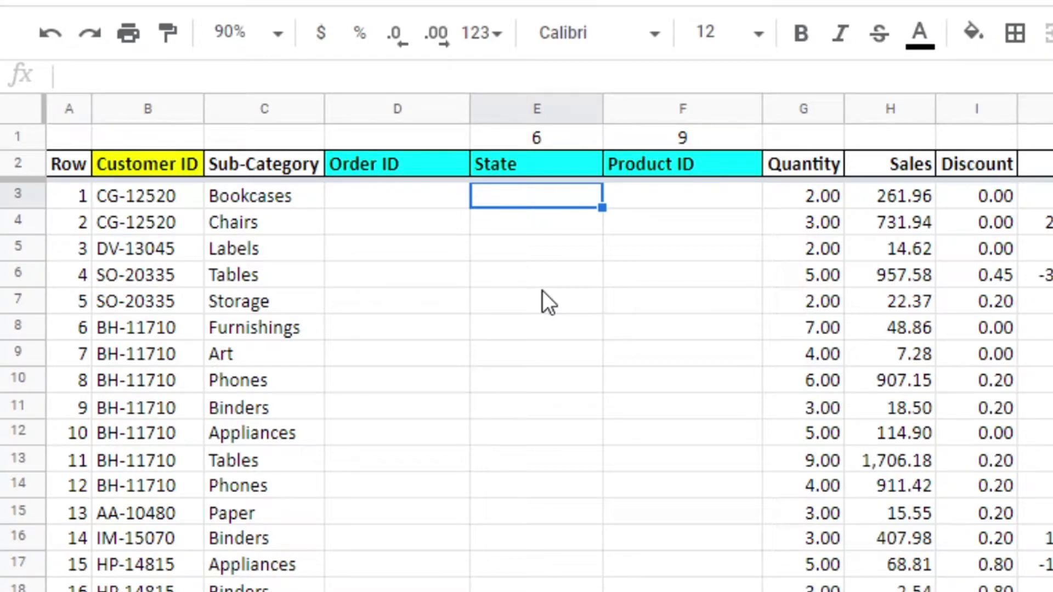
pyautogui.write('=vl')
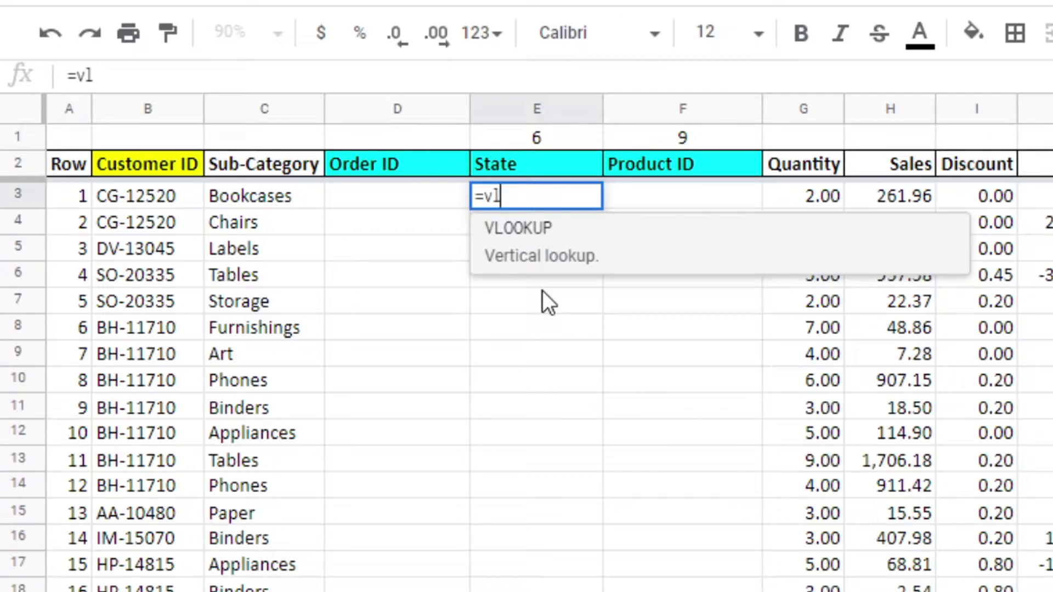
pyautogui.press('Tab')
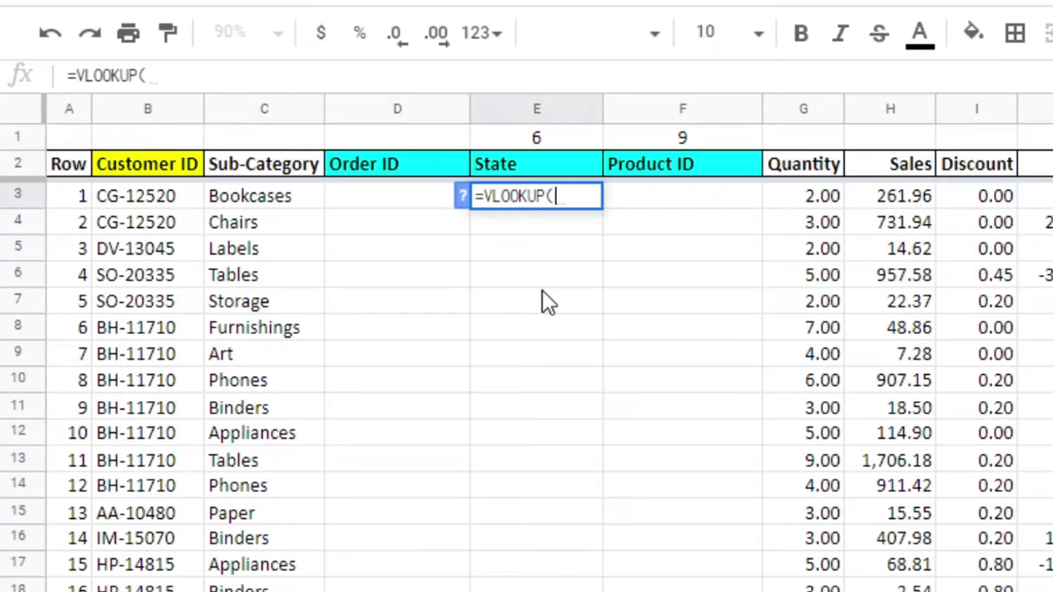
pyautogui.click(126, 195)
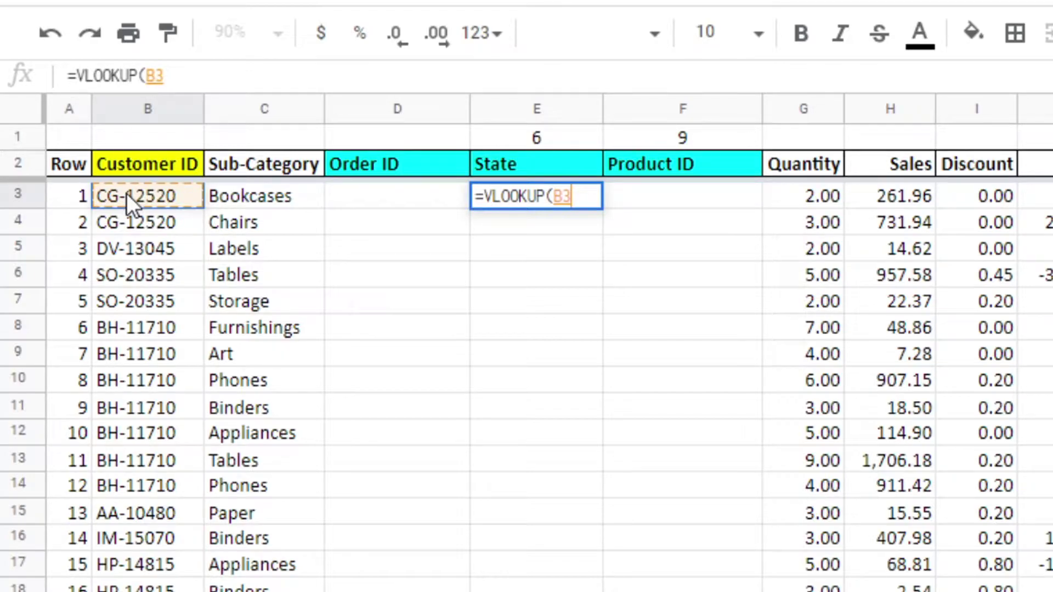
pyautogui.write(',')
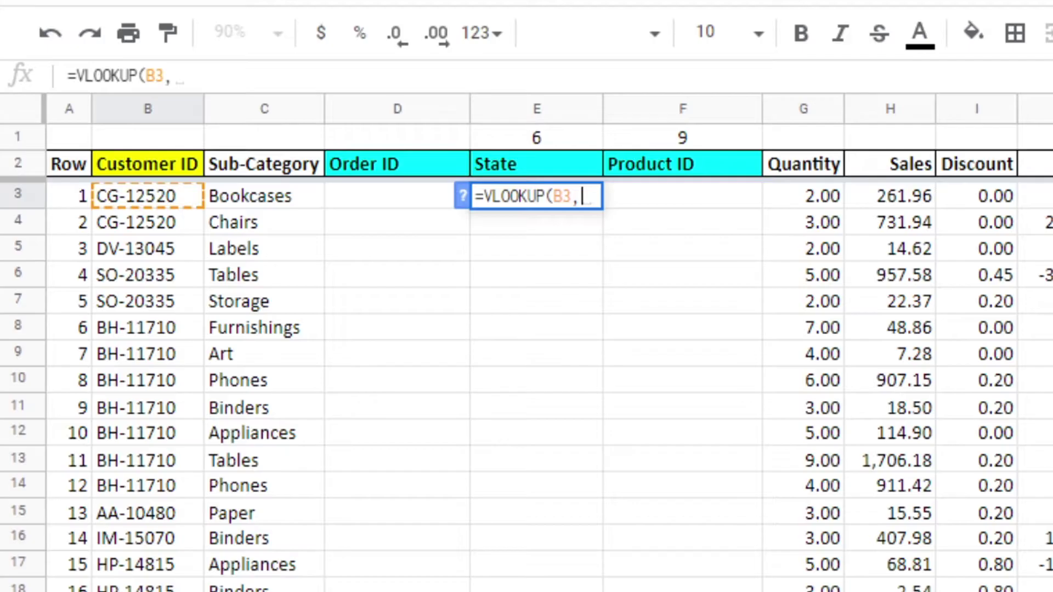
# Complete the formula with the range Data!G:O, column index 6 and exact match 0, giving =VLOOKUP(B3,Data!G:O,6,0)
pyautogui.hotkey('ctrl', 'shift', 'pagedown')
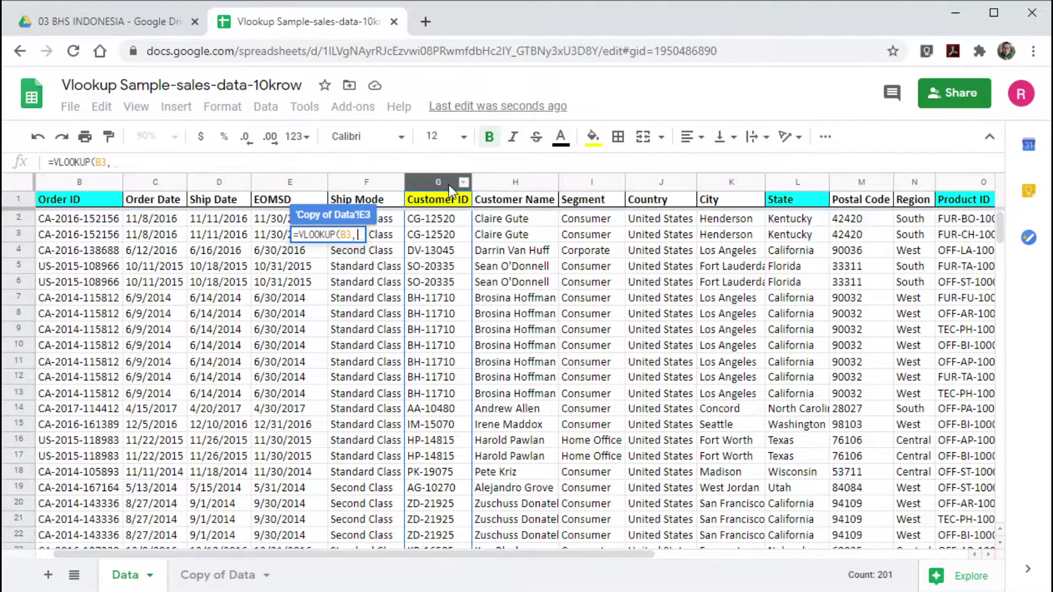
pyautogui.click(433, 179)
pyautogui.moveTo(433, 179); pyautogui.dragTo(947, 193)
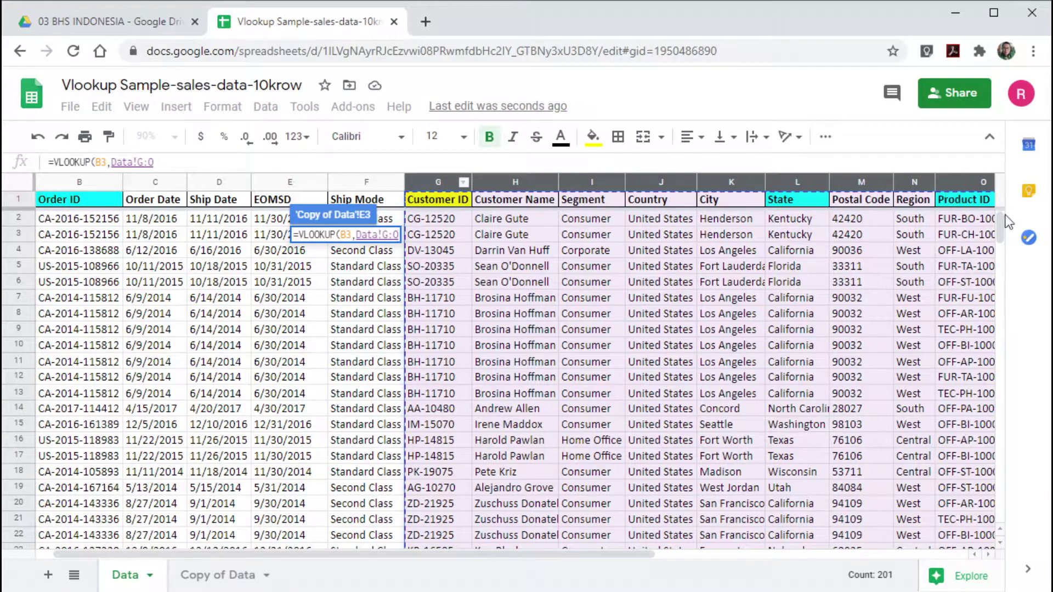
pyautogui.click(174, 163)
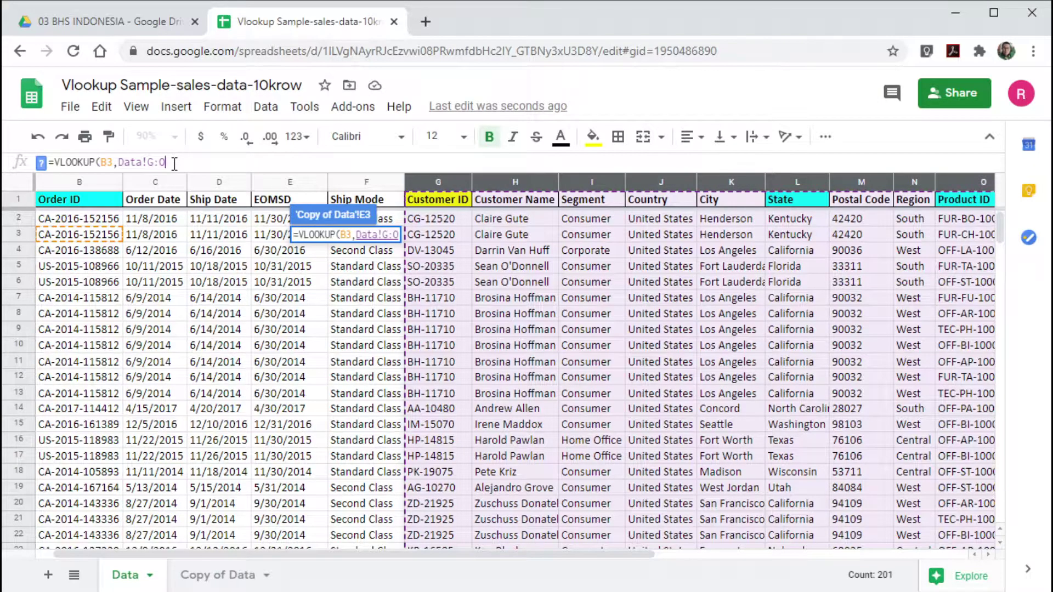
pyautogui.write(',')
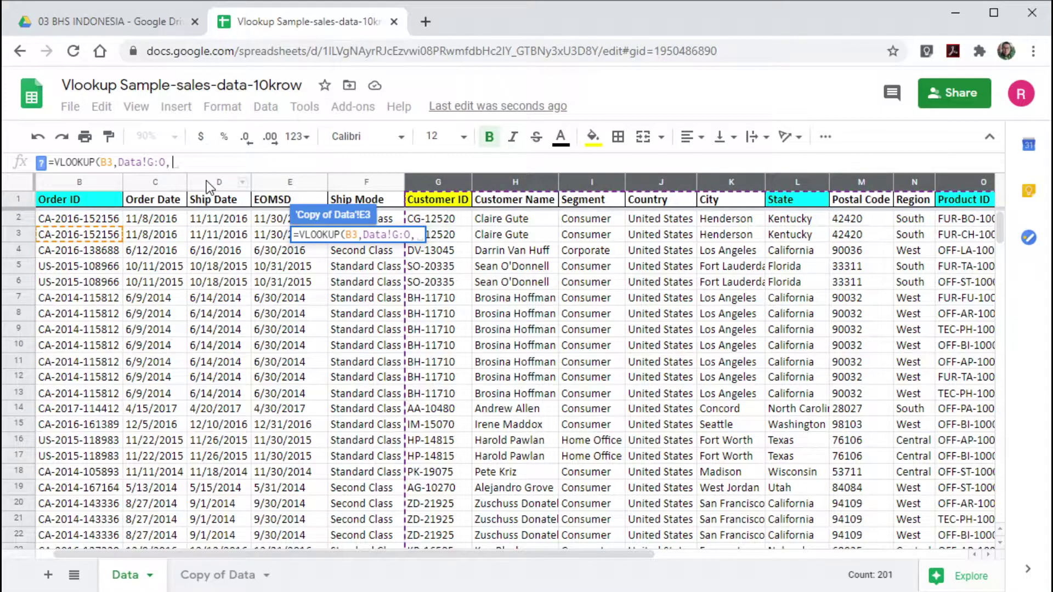
pyautogui.write('6')
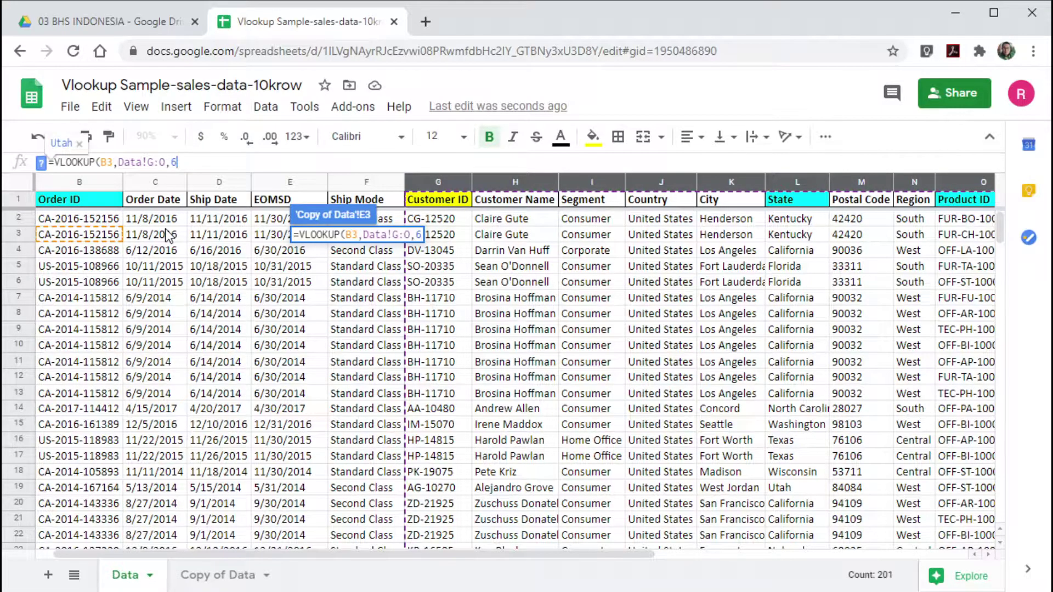
pyautogui.write(',0)')
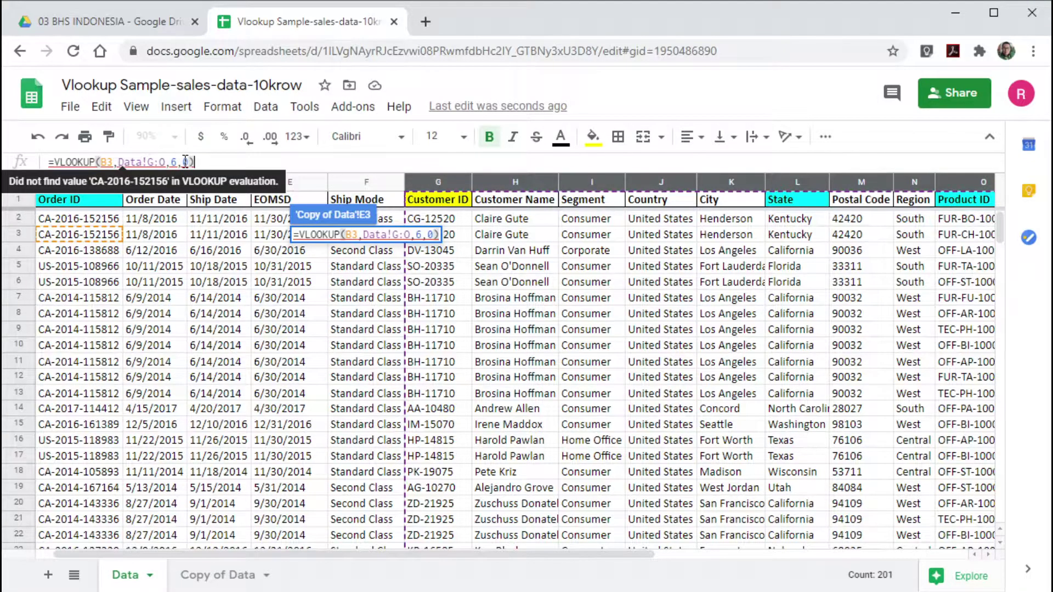
pyautogui.press('Return')
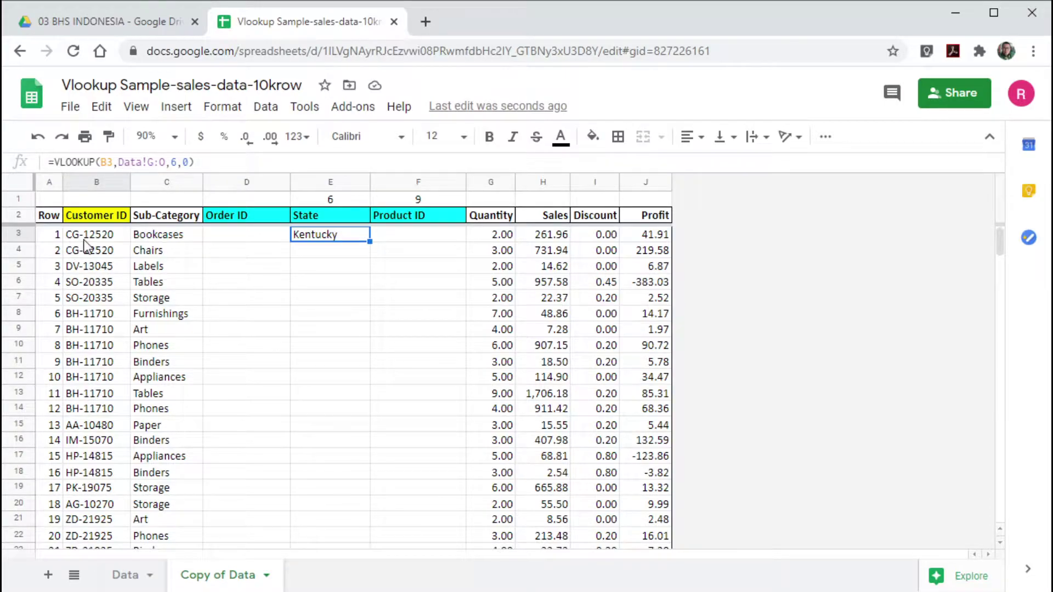
# Check the looked-up state against the Customer ID, State and Product ID in row 2 of Data, and return to E4 on Copy of Data
pyautogui.click(124, 584)
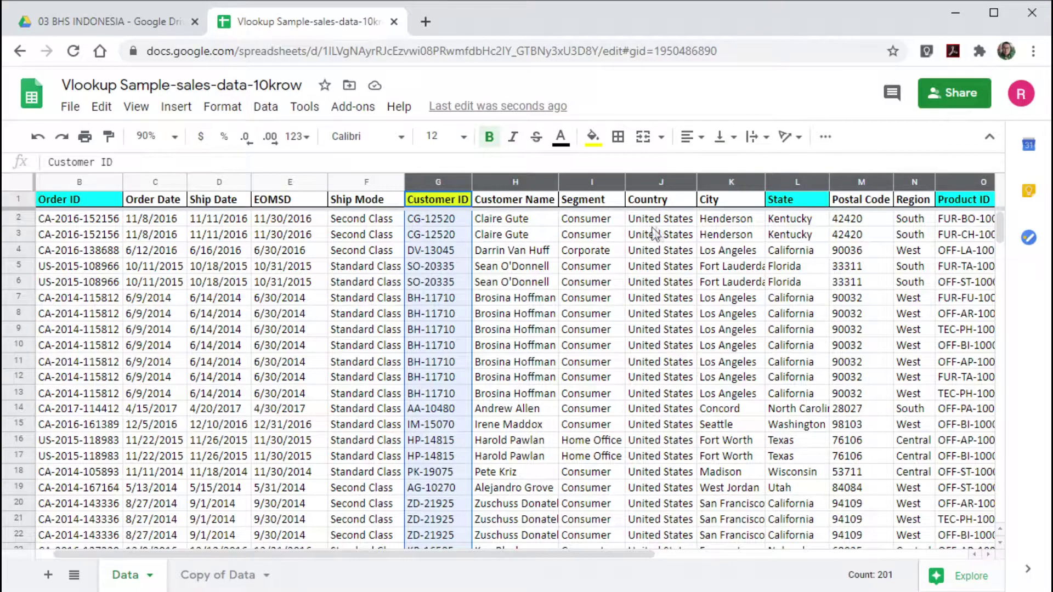
pyautogui.click(791, 219)
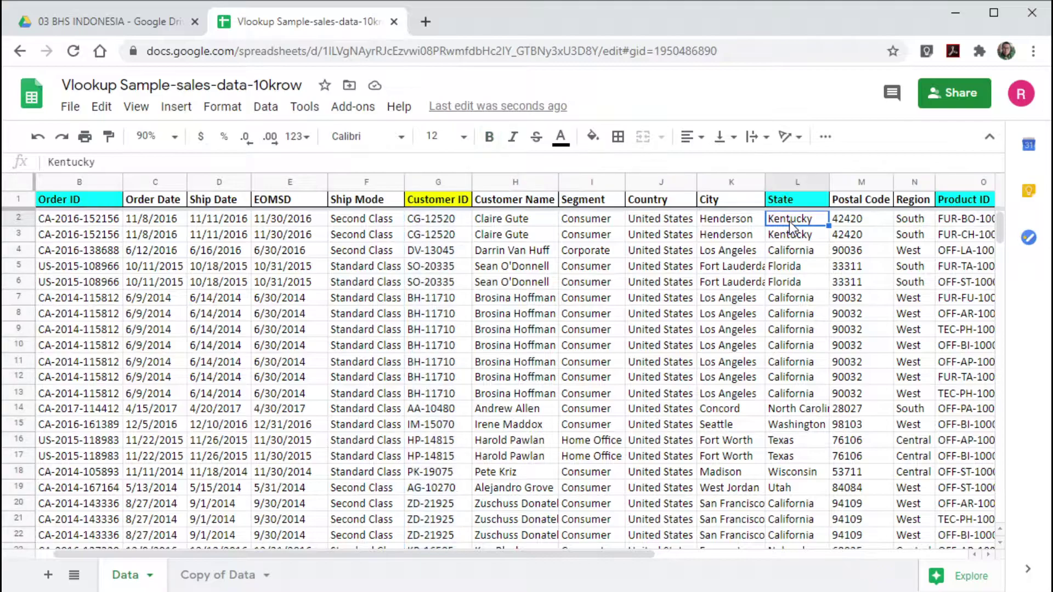
pyautogui.click(437, 219)
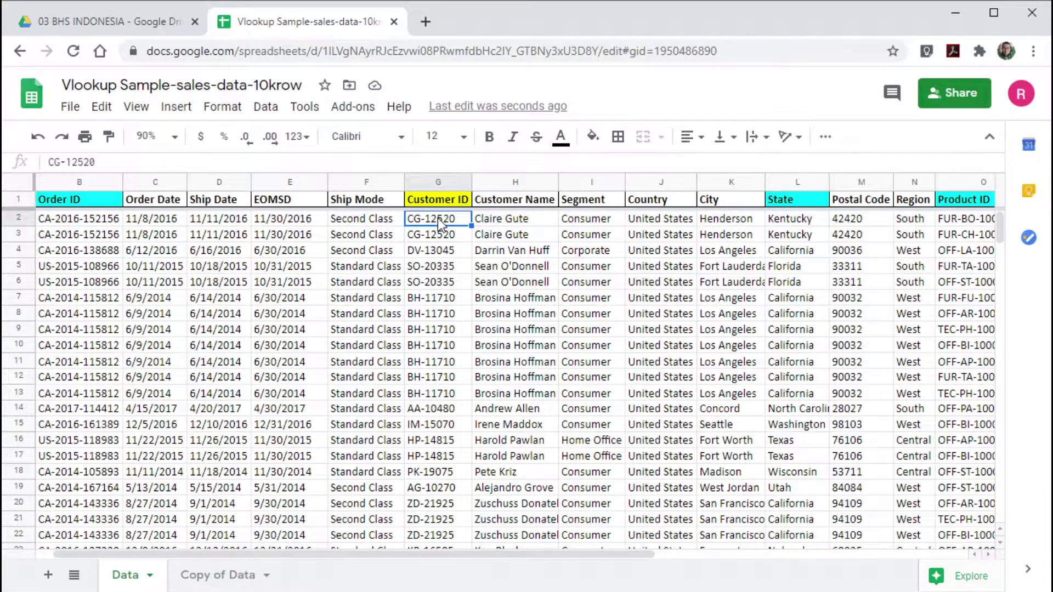
pyautogui.click(790, 221)
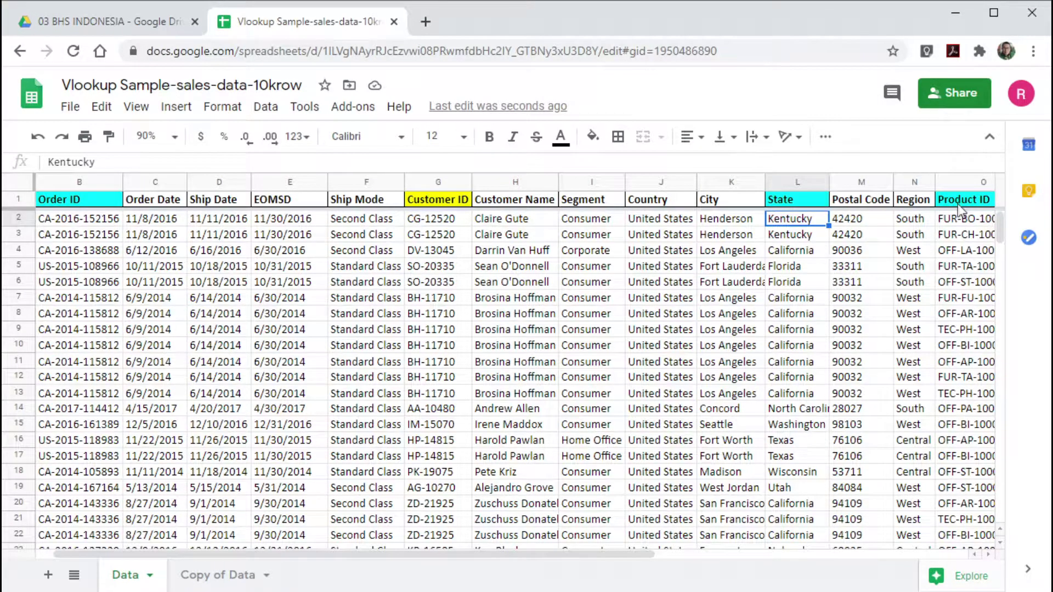
pyautogui.click(959, 224)
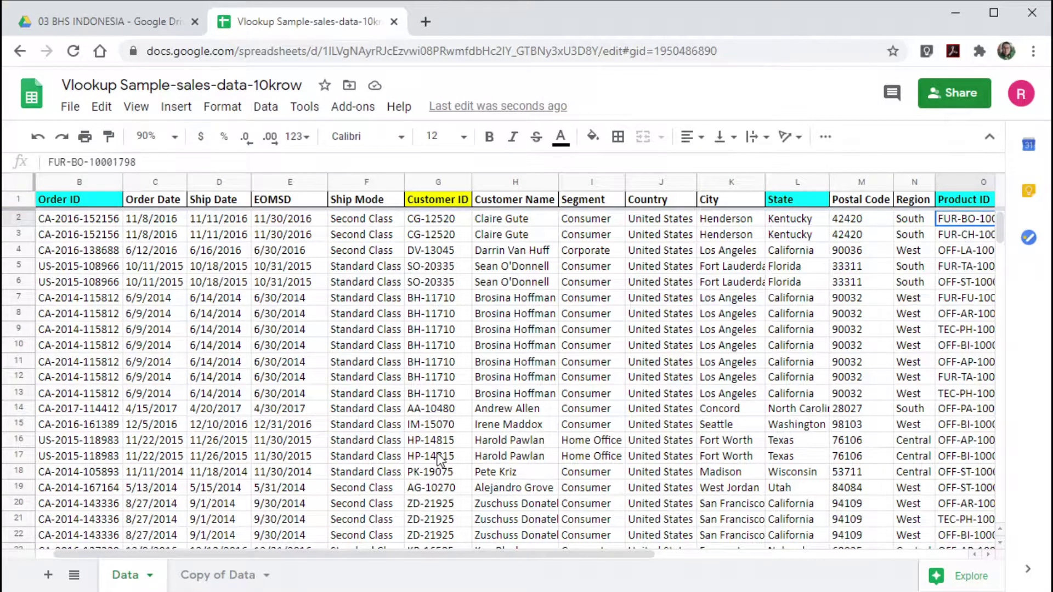
pyautogui.click(216, 573)
pyautogui.click(327, 253)
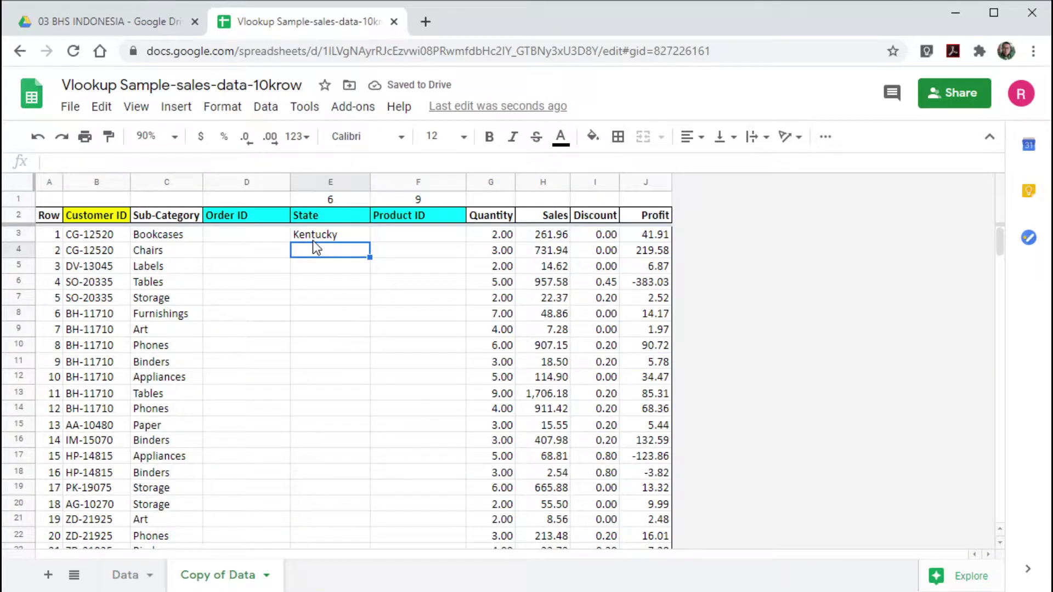
# Make the references in the State formula in E3 absolute as $B$3 and Data!$G:$O, and copy the formula into F3
pyautogui.click(311, 236)
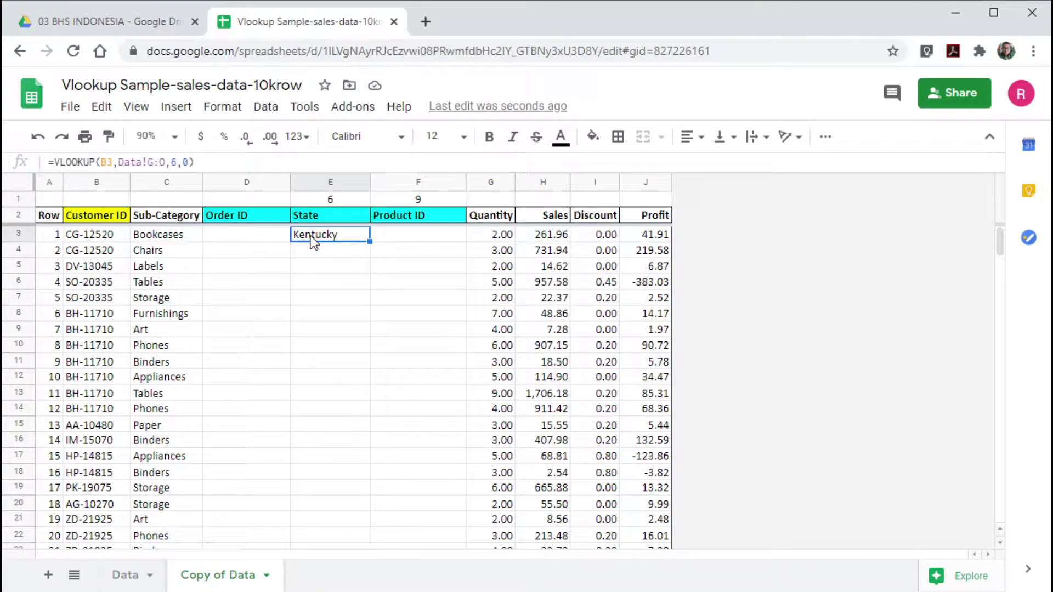
pyautogui.click(115, 160)
pyautogui.press('F4')
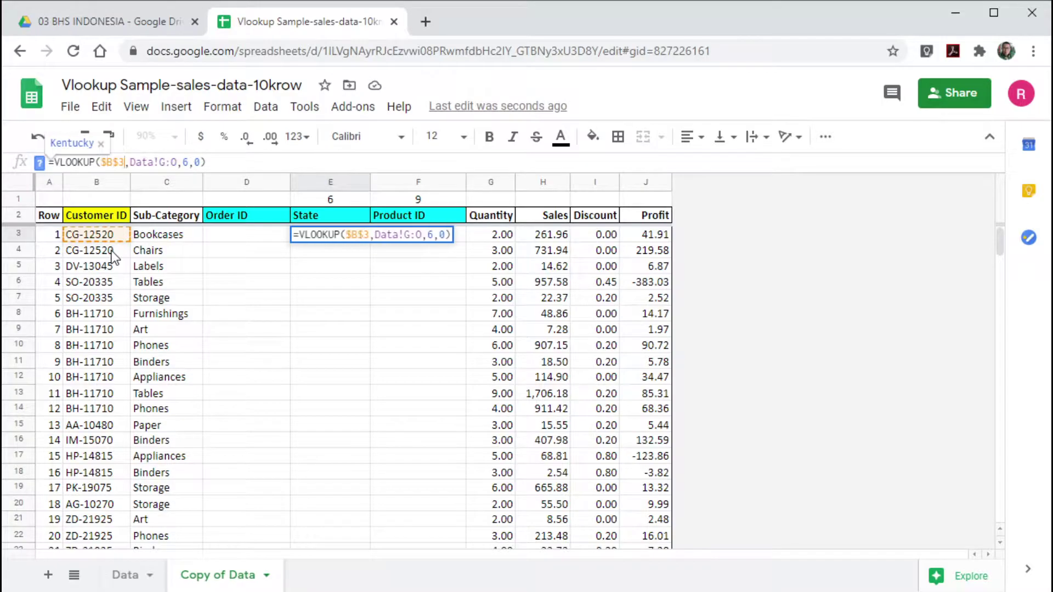
pyautogui.click(164, 161)
pyautogui.press('F4')
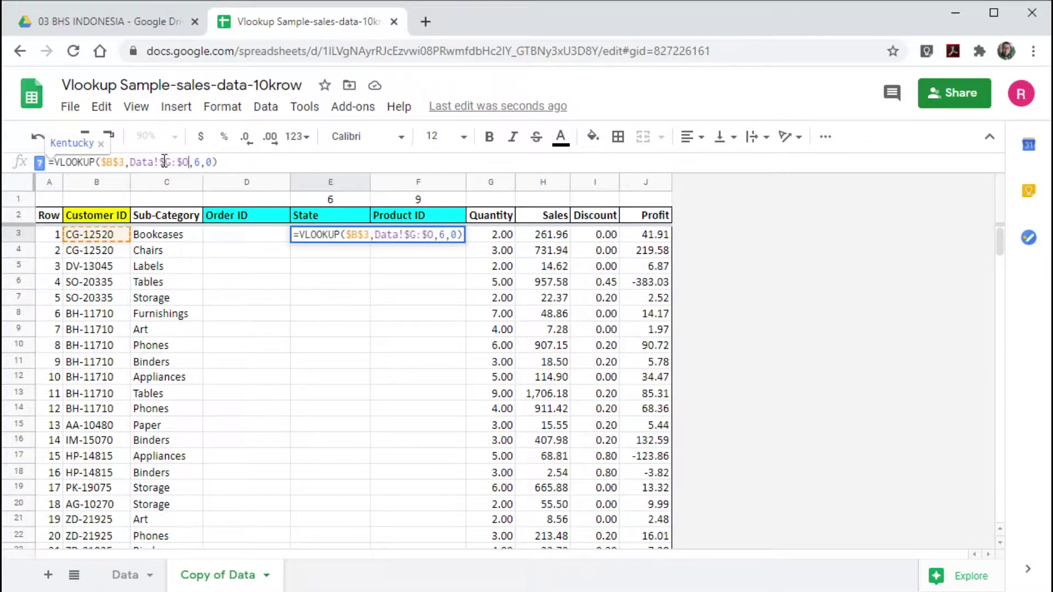
pyautogui.press('Tab')
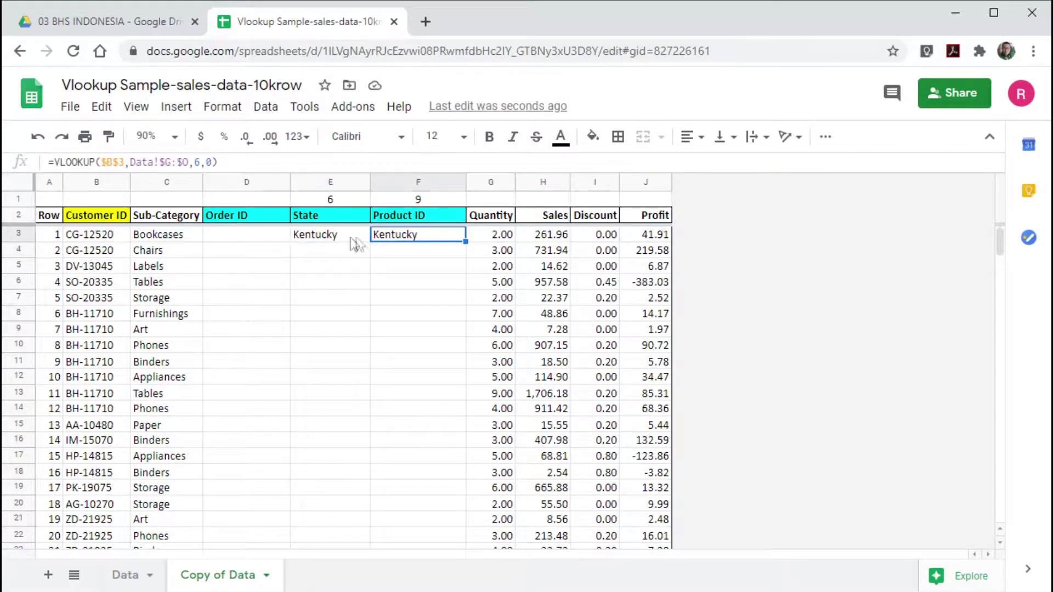
# Set the column index of the Product ID formula in F3 to 9
pyautogui.doubleClick(197, 162)
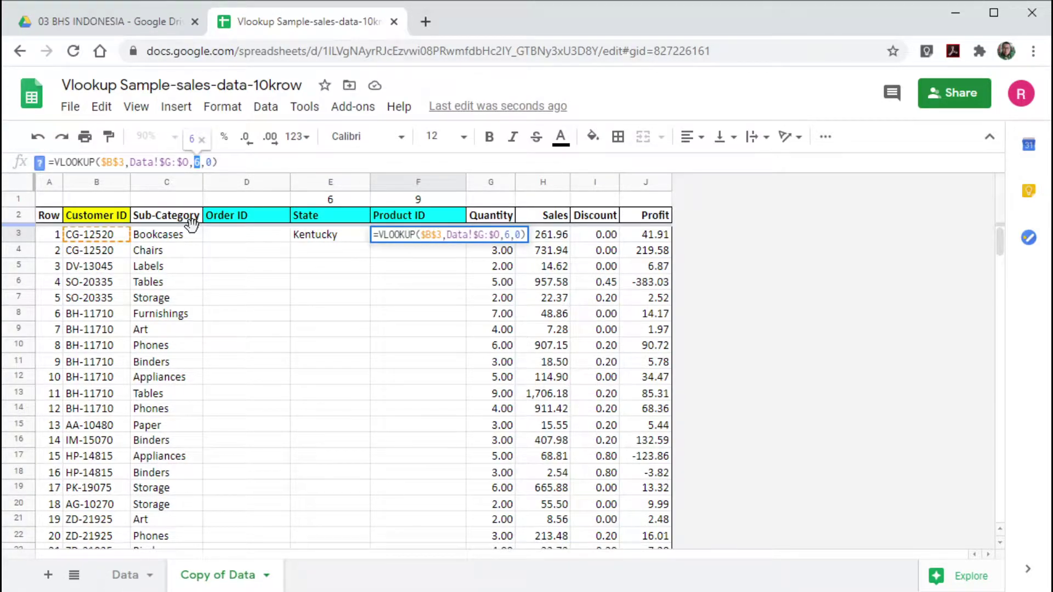
pyautogui.write('9')
pyautogui.press('Return')
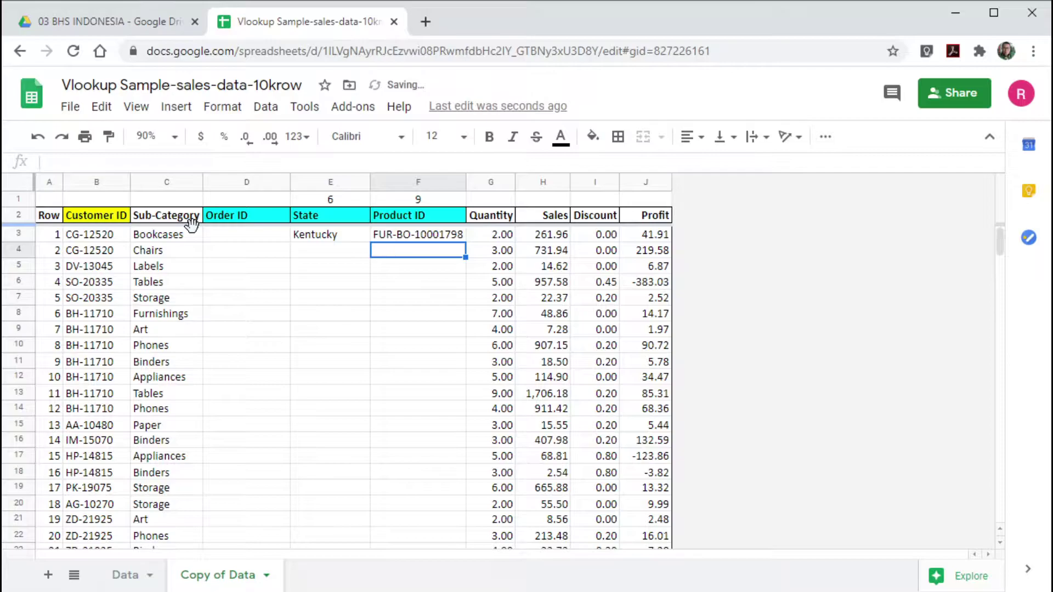
pyautogui.click(419, 239)
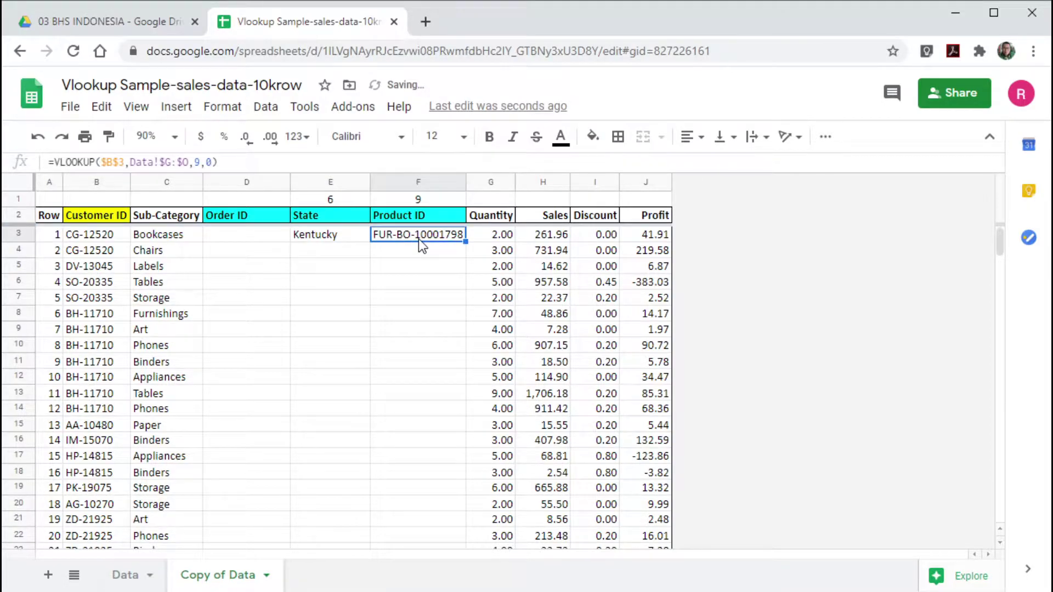
pyautogui.click(323, 235)
pyautogui.press('Down')
pyautogui.press('Down')
pyautogui.press('Down')
pyautogui.press('Down')
pyautogui.press('Down')
pyautogui.press('Down')
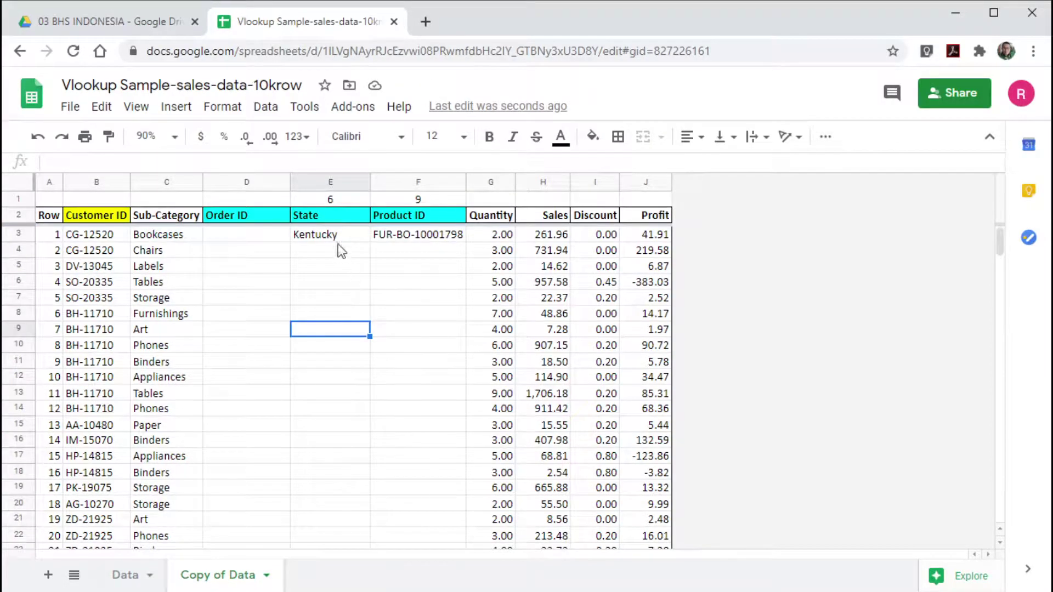
# Change the search key in the E3 and F3 formulas to $B3, so that only the column stays fixed
pyautogui.click(331, 238)
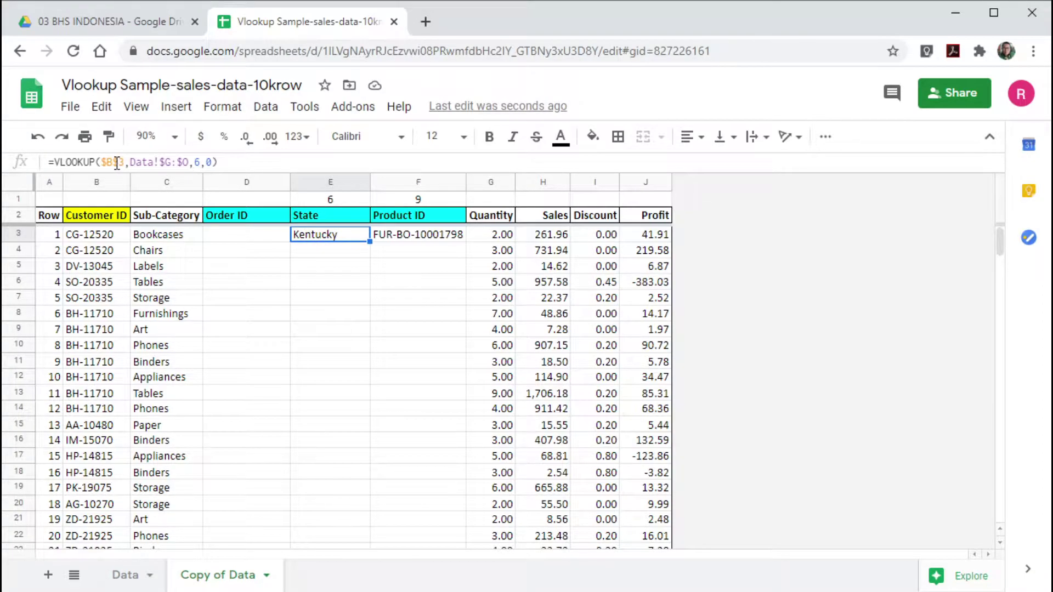
pyautogui.moveTo(117, 162); pyautogui.dragTo(125, 163)
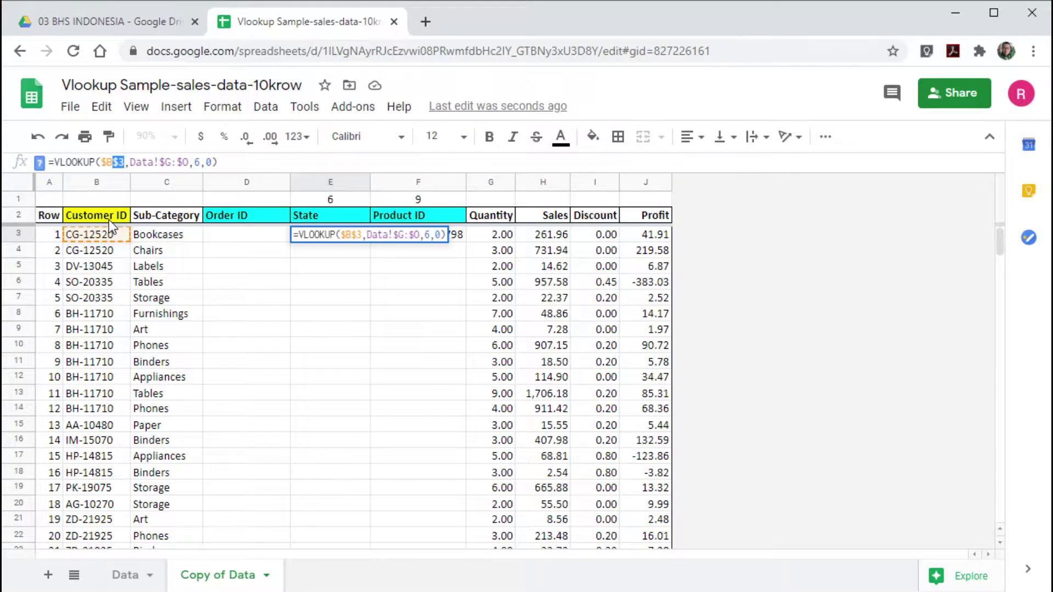
pyautogui.write('3')
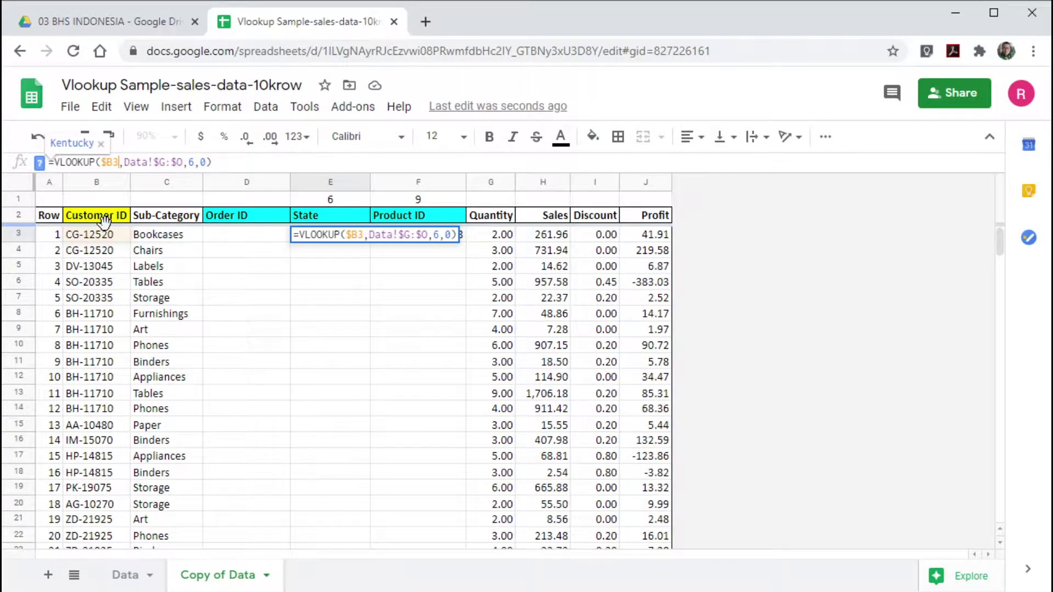
pyautogui.press('Return')
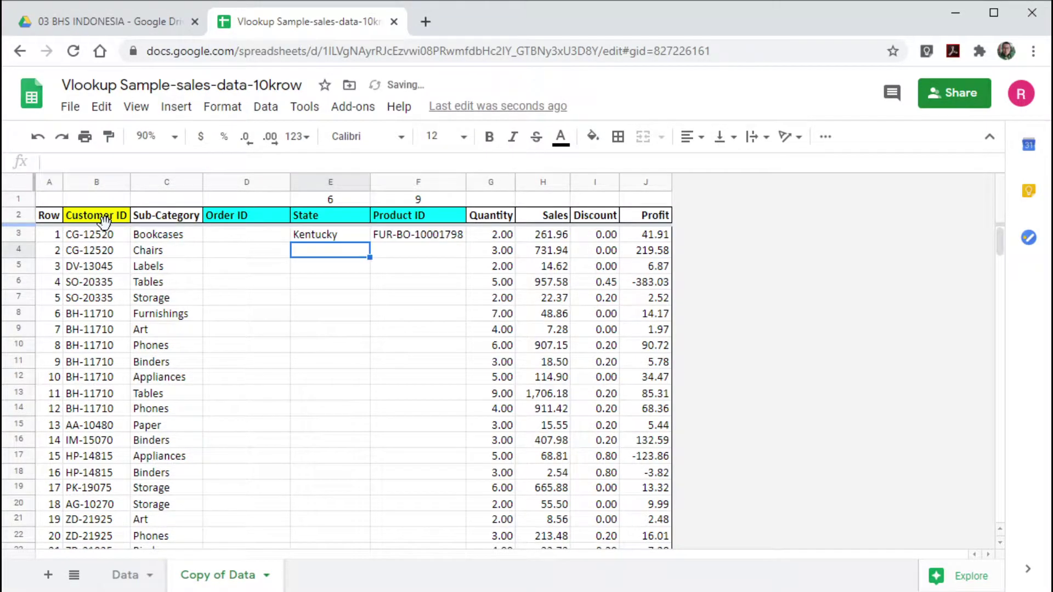
pyautogui.click(418, 241)
pyautogui.click(114, 162)
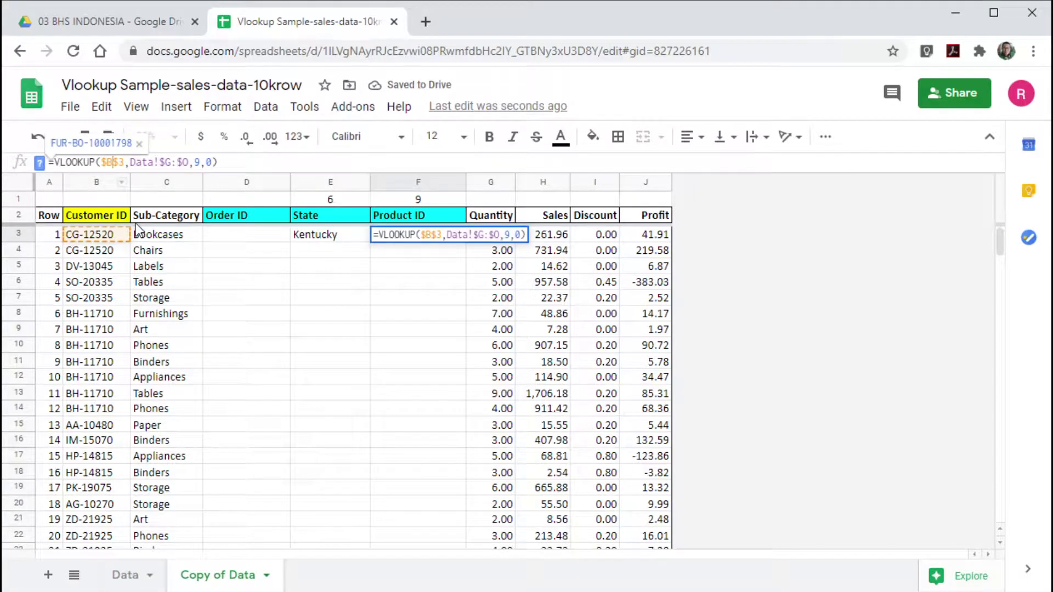
pyautogui.press('Return')
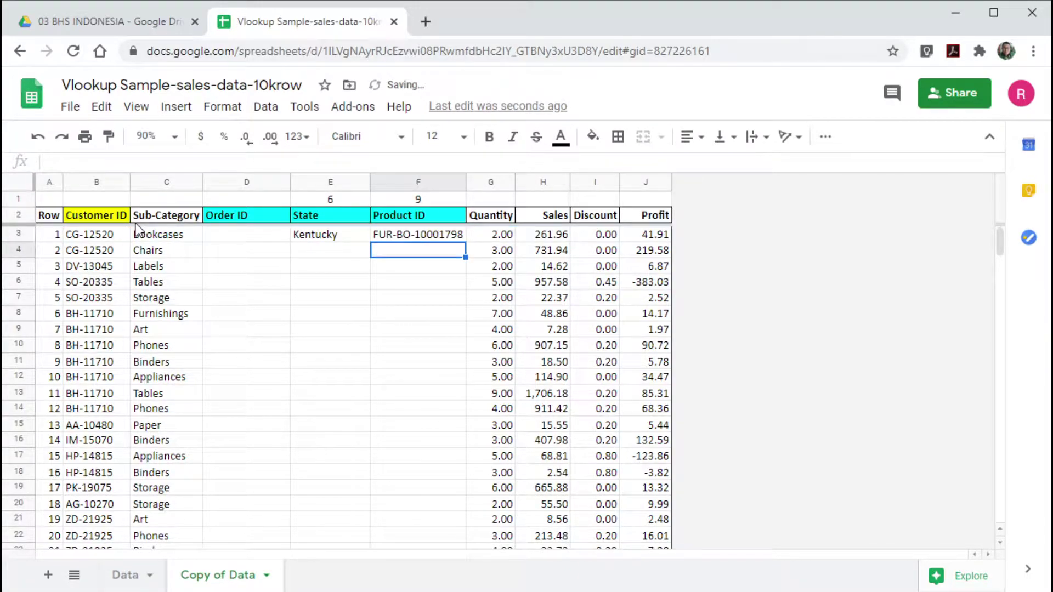
# Fill the State and Product ID formulas from E3:F3 down to the last data row, 202, and review the filled rows
pyautogui.moveTo(316, 234); pyautogui.dragTo(413, 234)
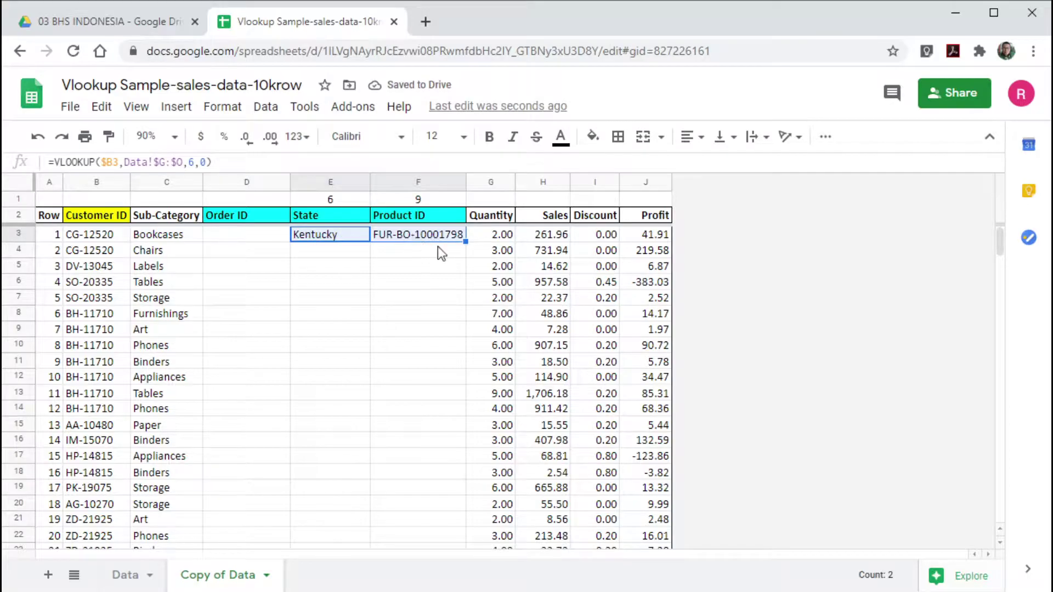
pyautogui.scroll(-20, 488, 384)
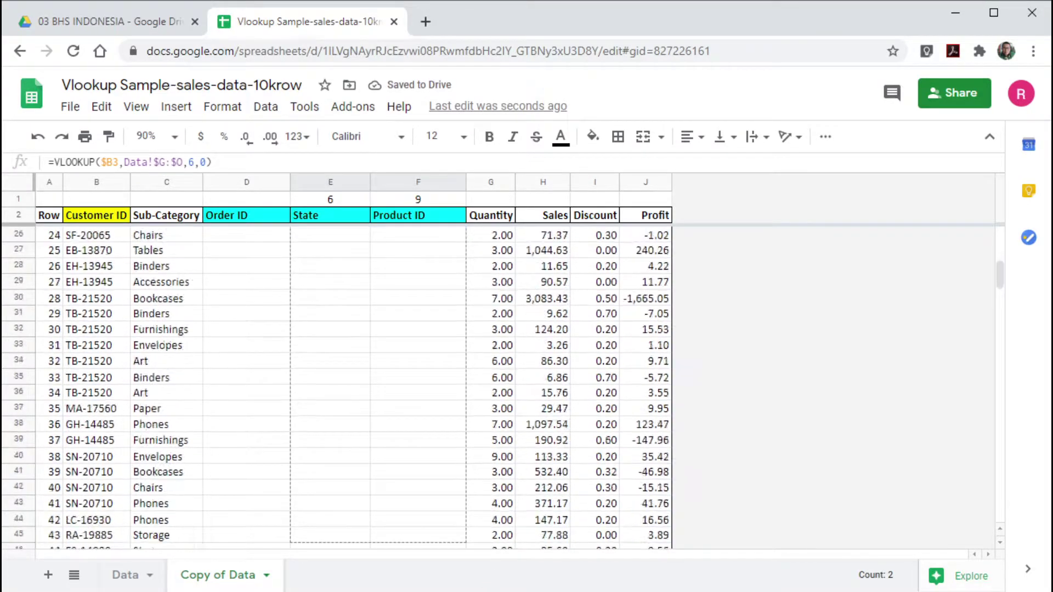
pyautogui.scroll(-20, 475, 527)
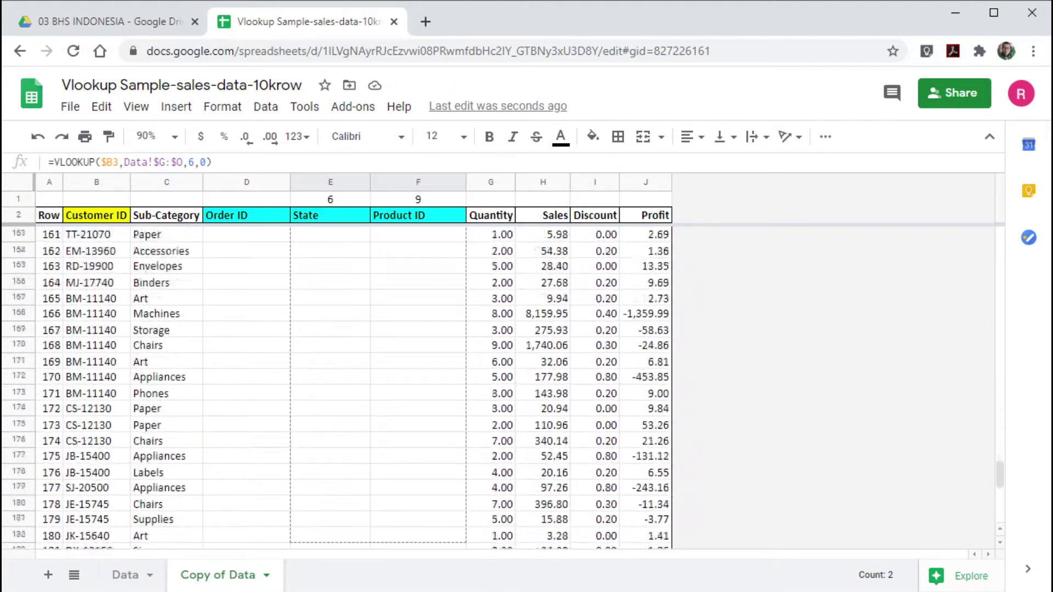
pyautogui.moveTo(474, 529); pyautogui.dragTo(474, 529)
pyautogui.scroll(20, 403, 440)
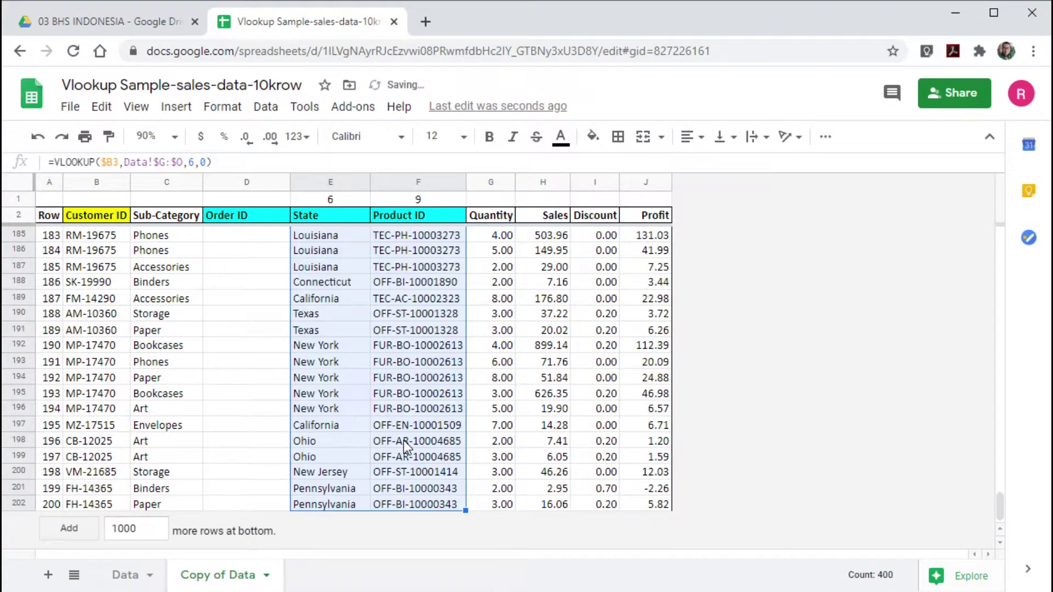
pyautogui.scroll(3, 403, 439)
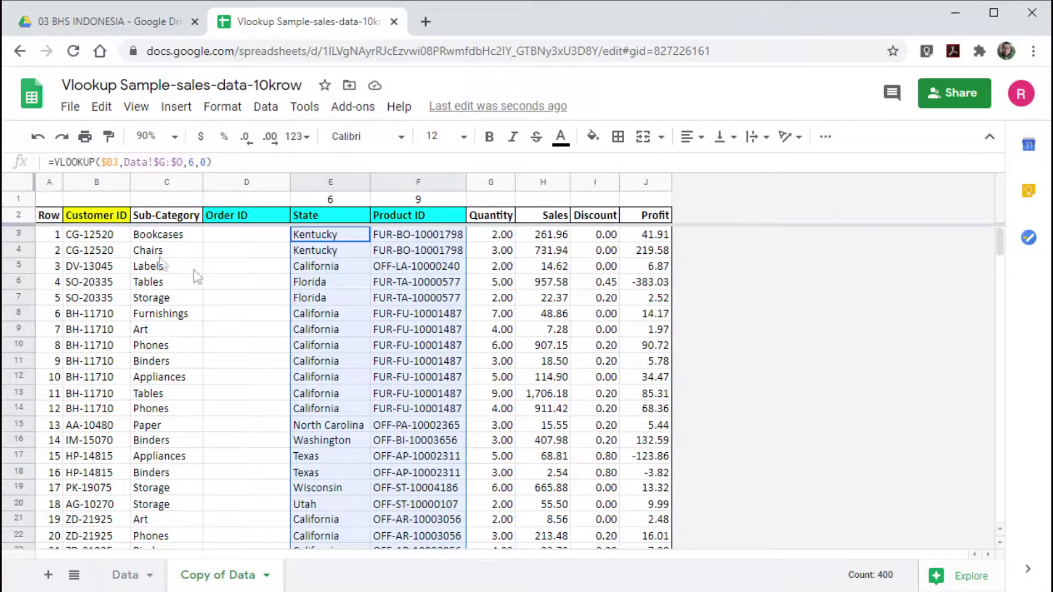
pyautogui.click(331, 286)
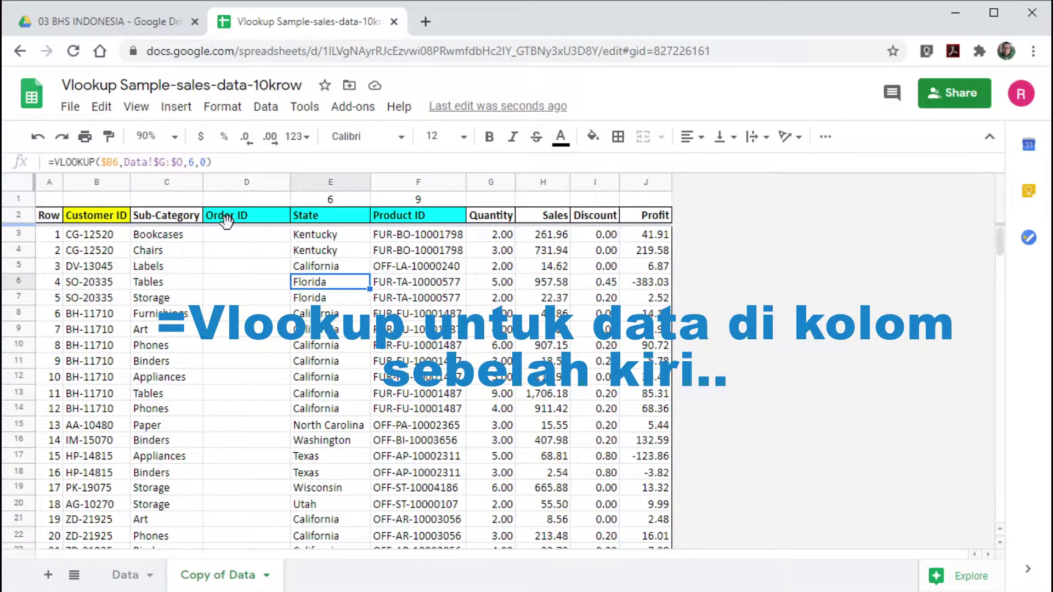
# Check where Order ID sits relative to Customer ID in Data, and enter -6 above Order ID in D1 of Copy of Data
pyautogui.click(134, 570)
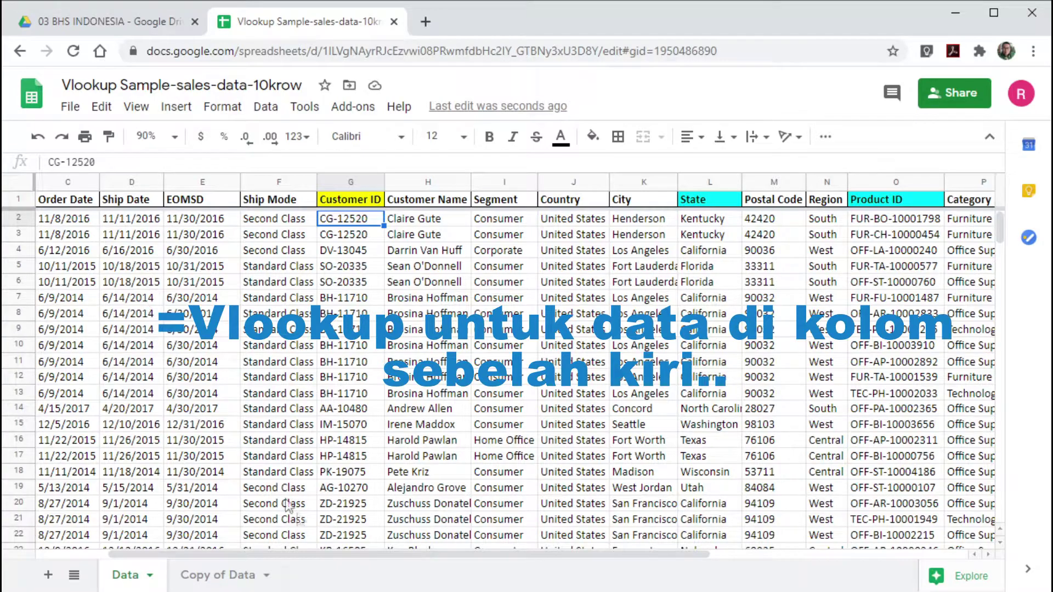
pyautogui.moveTo(343, 555); pyautogui.dragTo(271, 554)
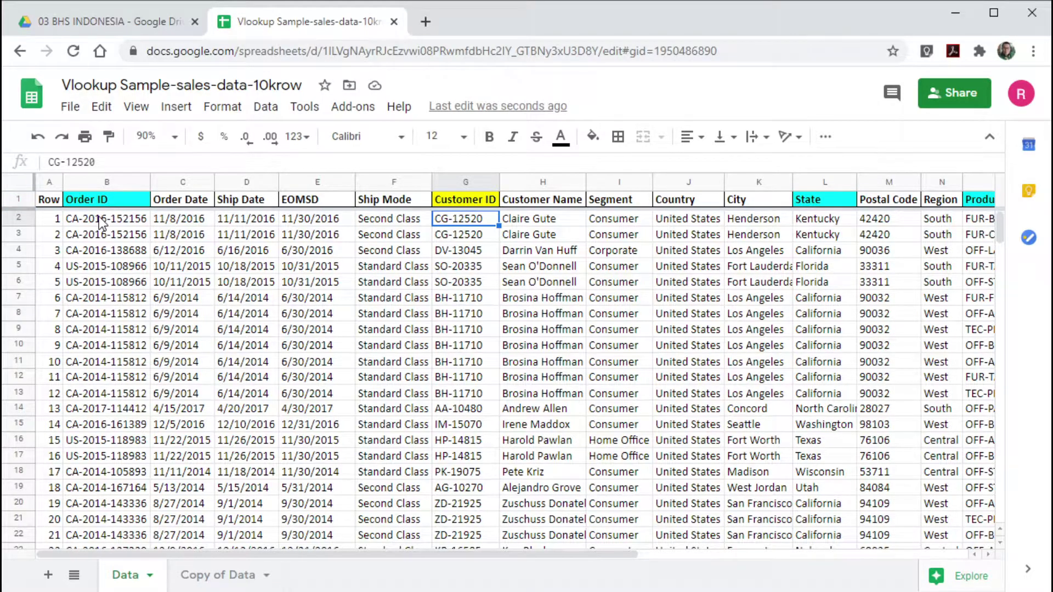
pyautogui.click(214, 573)
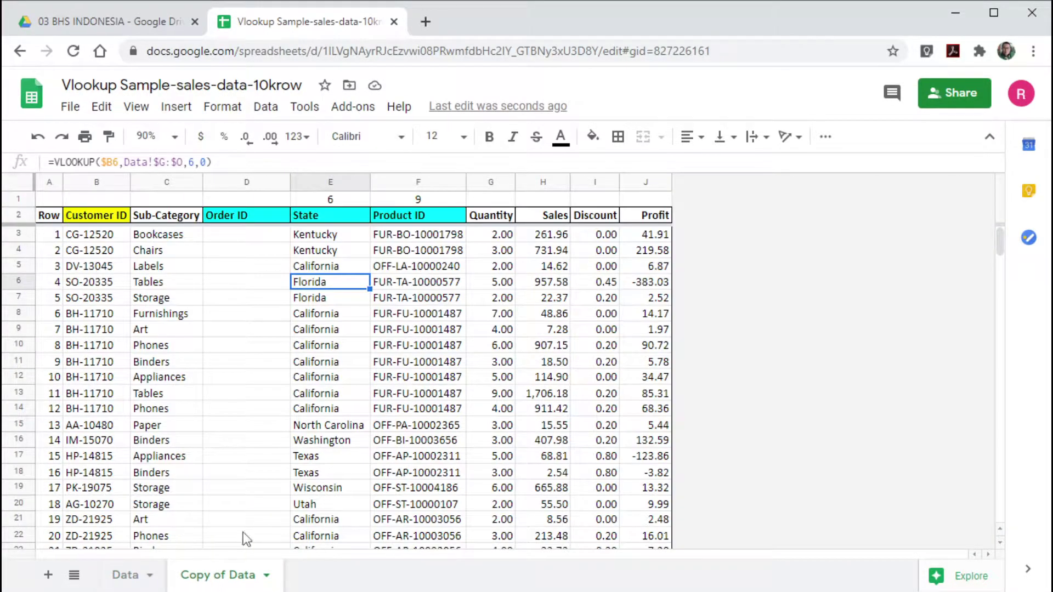
pyautogui.click(240, 200)
pyautogui.write('-6')
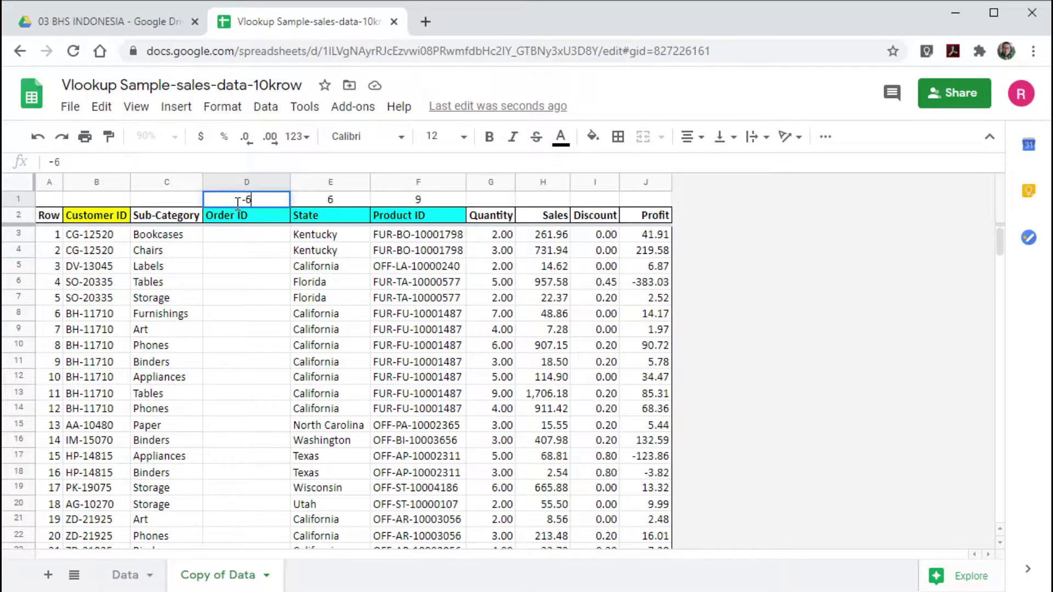
pyautogui.press('Return')
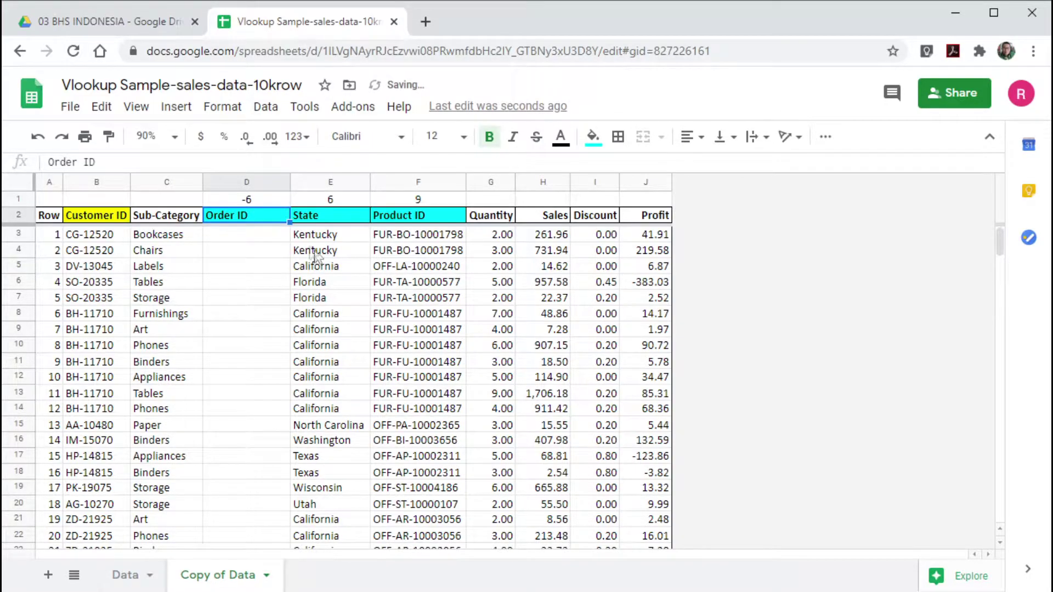
pyautogui.click(328, 238)
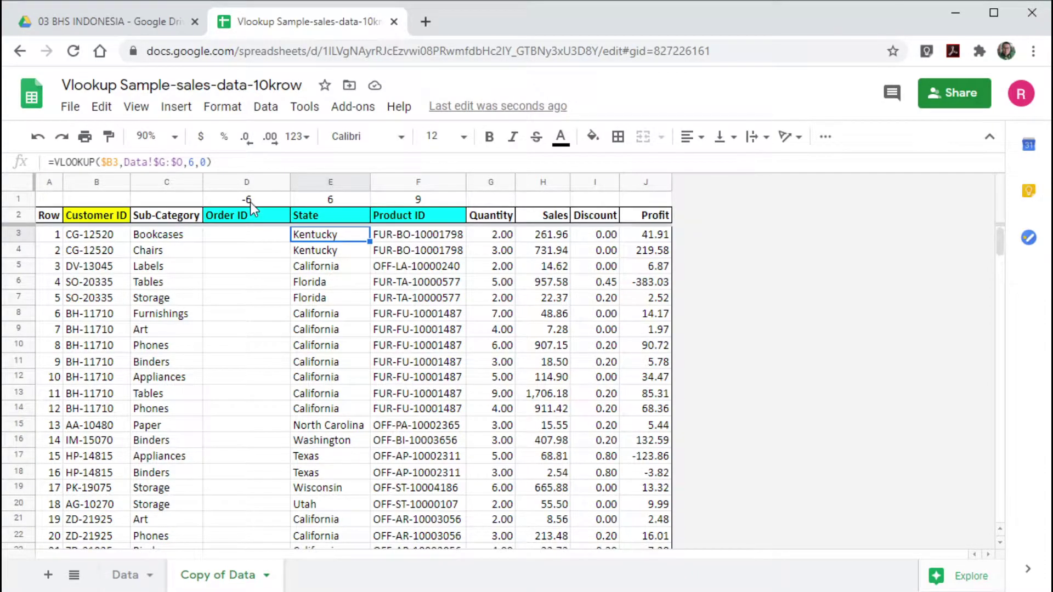
pyautogui.click(249, 238)
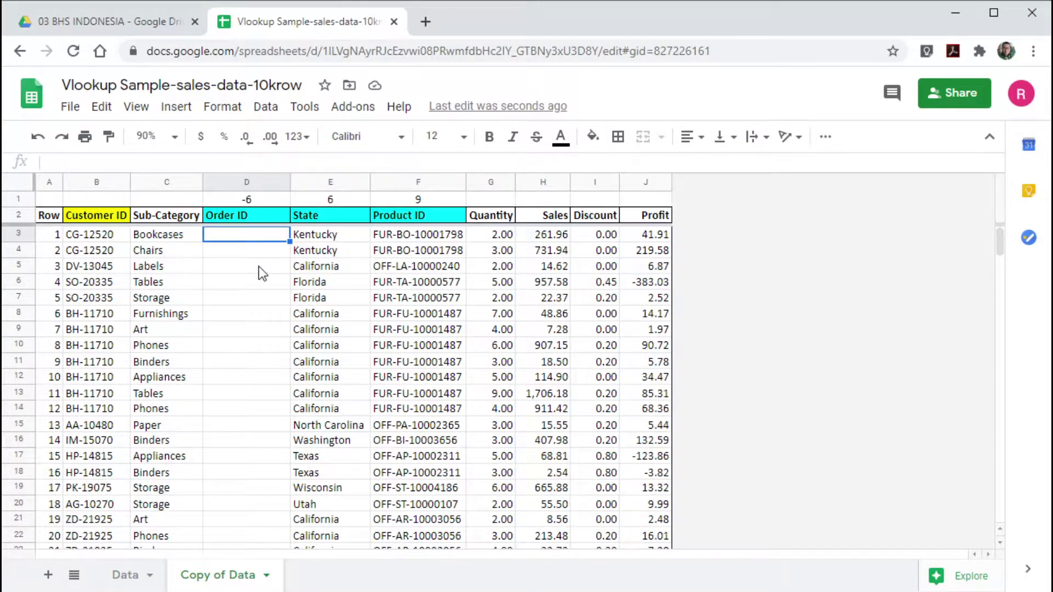
# Add a new sheet and begin an array formula in B2 with the Customer ID and Order ID columns, Data!G:G and Data!B:B
pyautogui.hotkey('shift', 'F11')
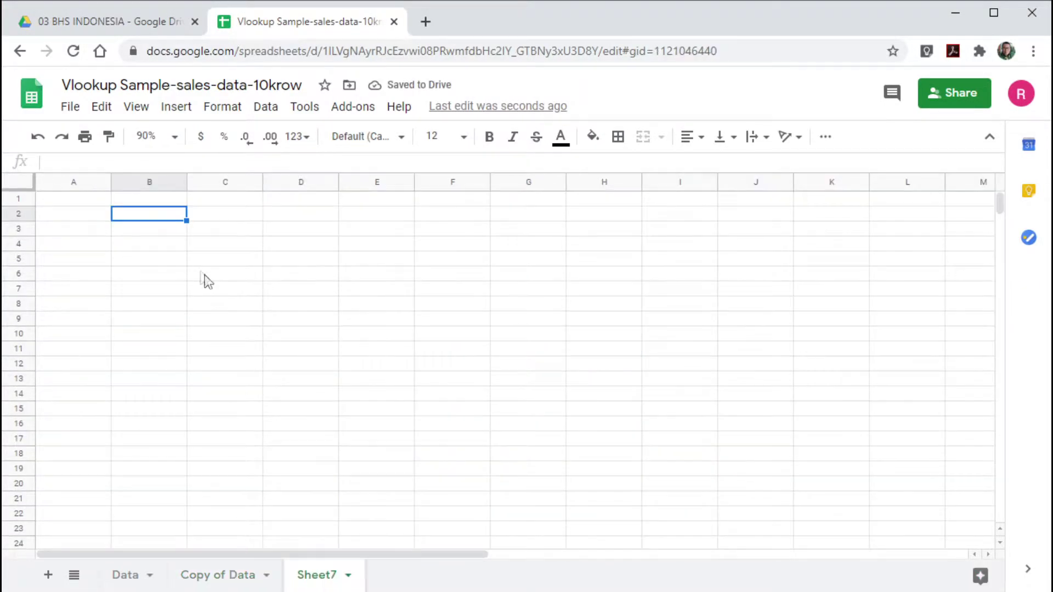
pyautogui.write('=')
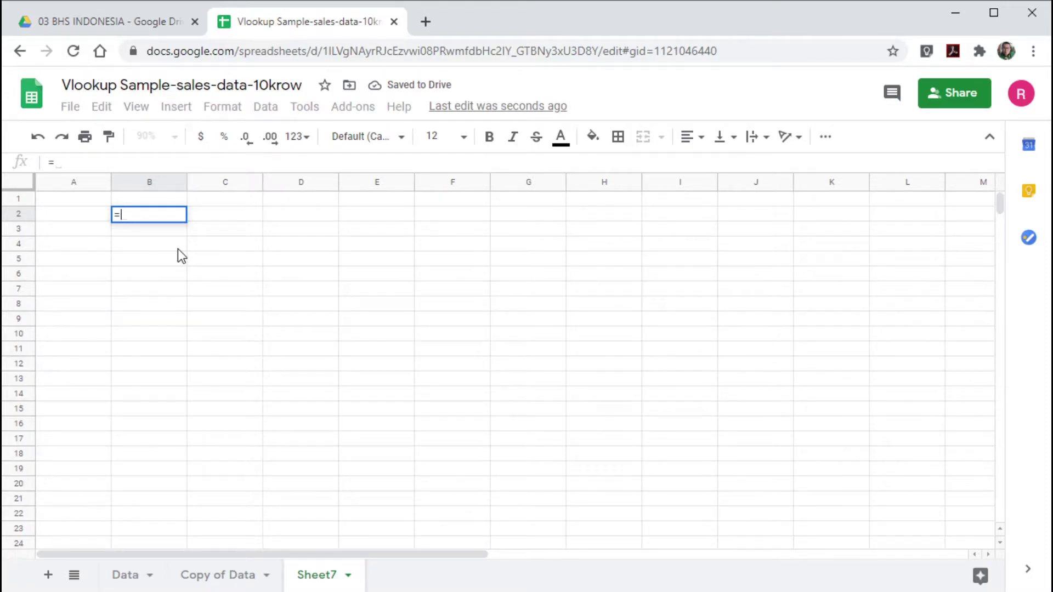
pyautogui.write('{')
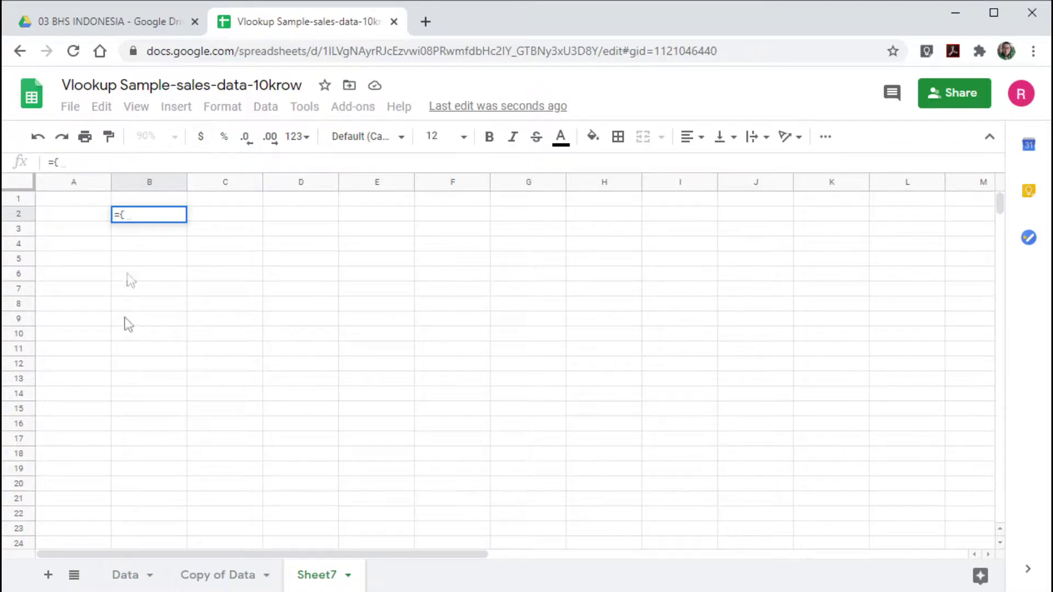
pyautogui.click(127, 575)
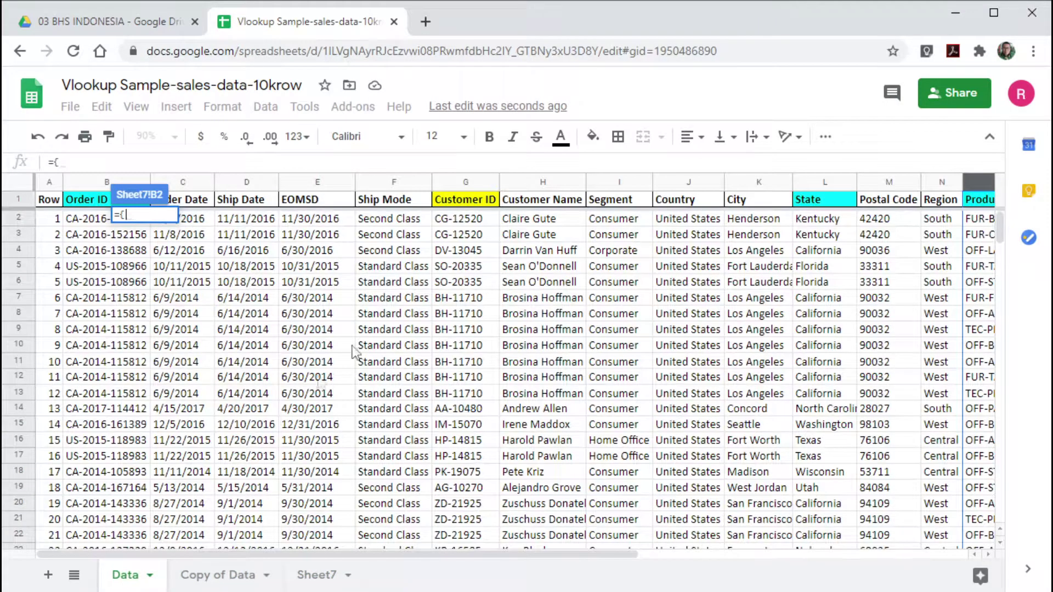
pyautogui.click(452, 182)
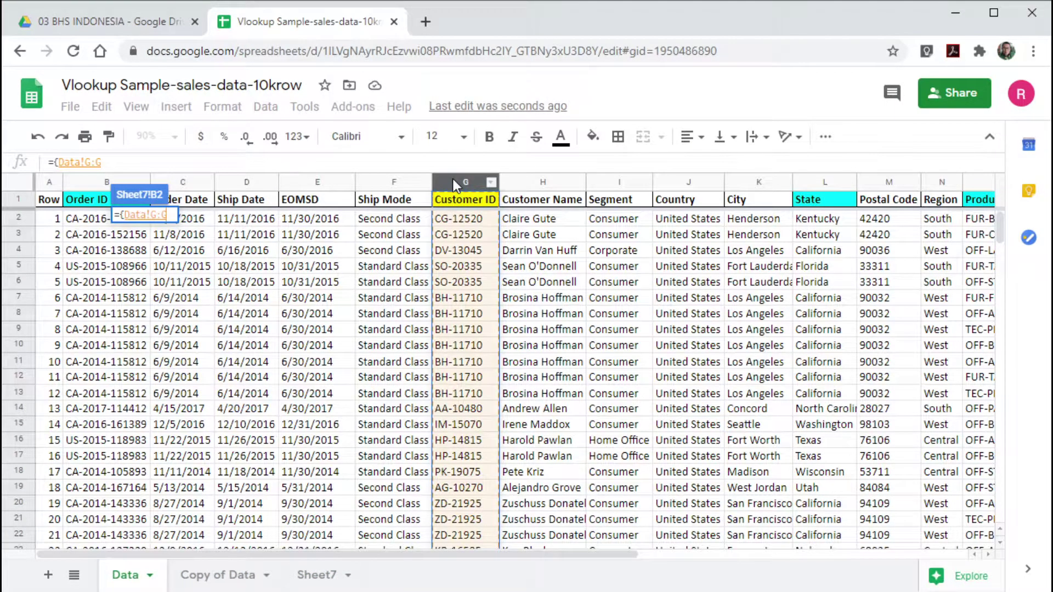
pyautogui.write(',')
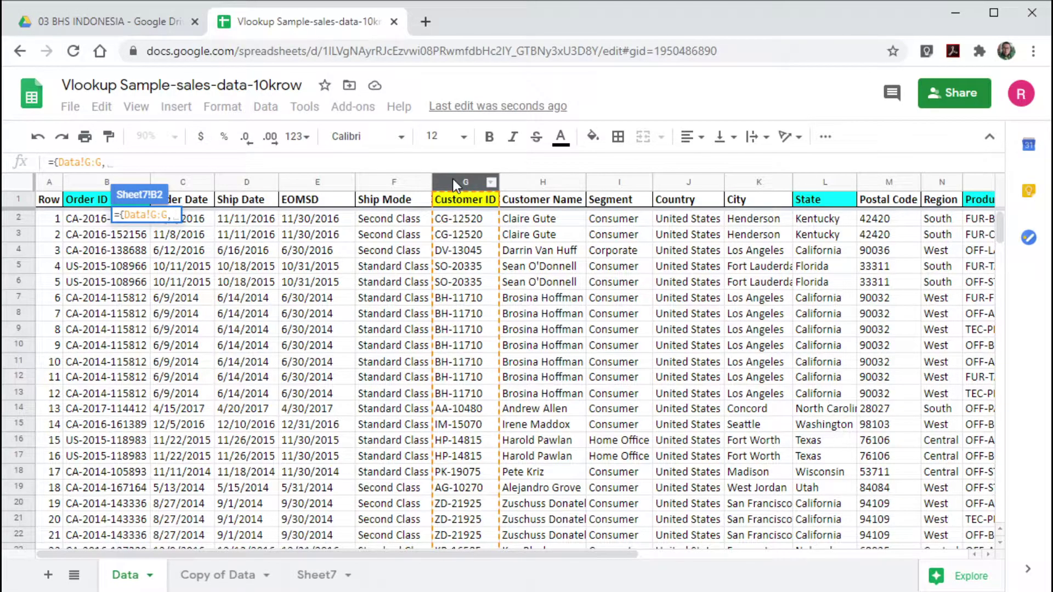
pyautogui.click(87, 183)
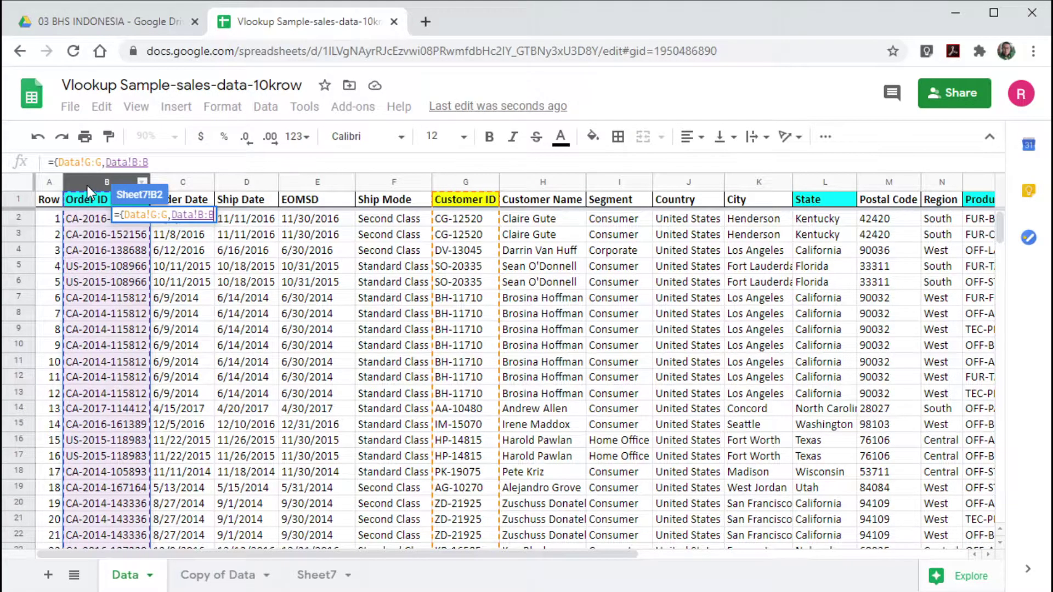
pyautogui.write(',')
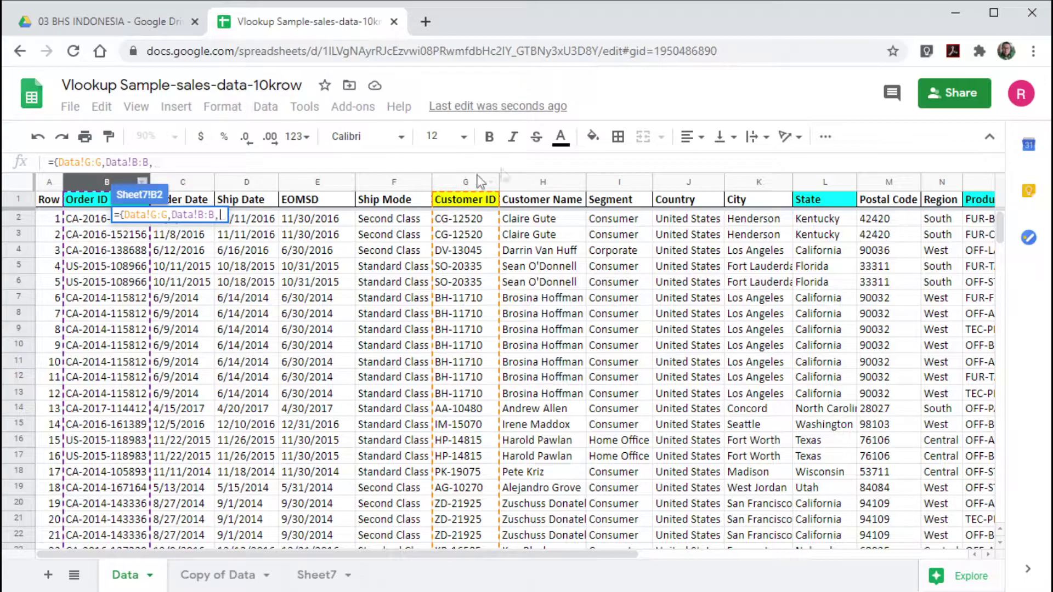
# Complete the B2 array with the State and Product ID columns, Data!L:L and Data!O:O, and fit column C to its contents
pyautogui.click(822, 182)
pyautogui.write(',')
pyautogui.click(978, 181)
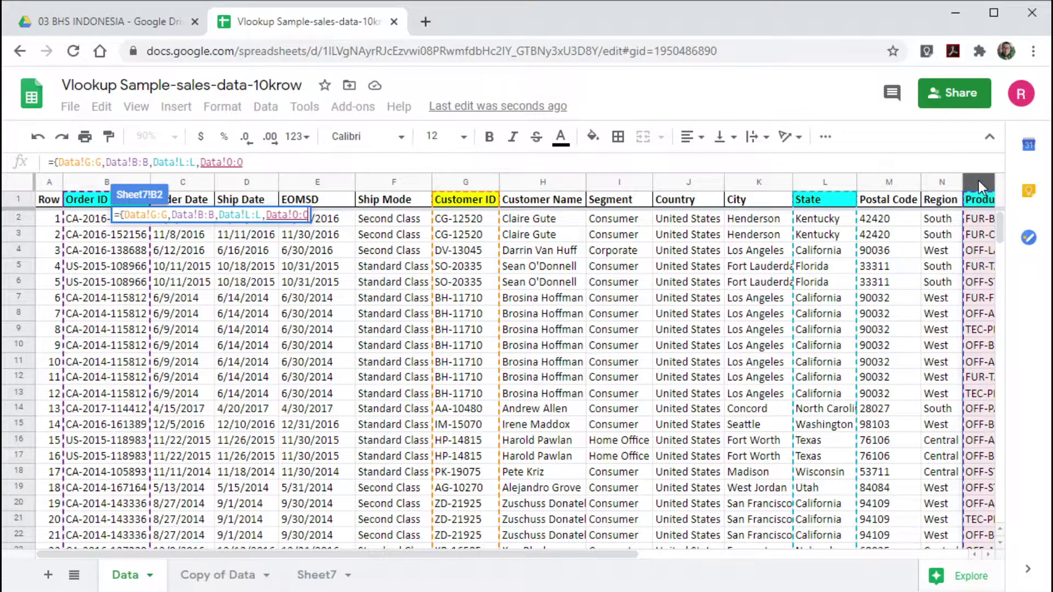
pyautogui.write('}')
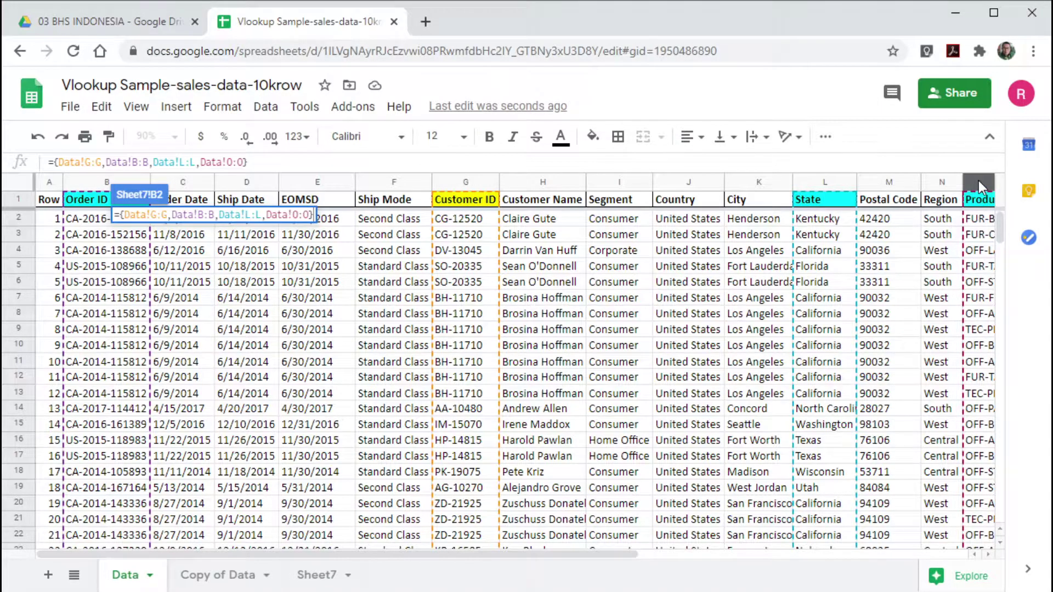
pyautogui.press('Return')
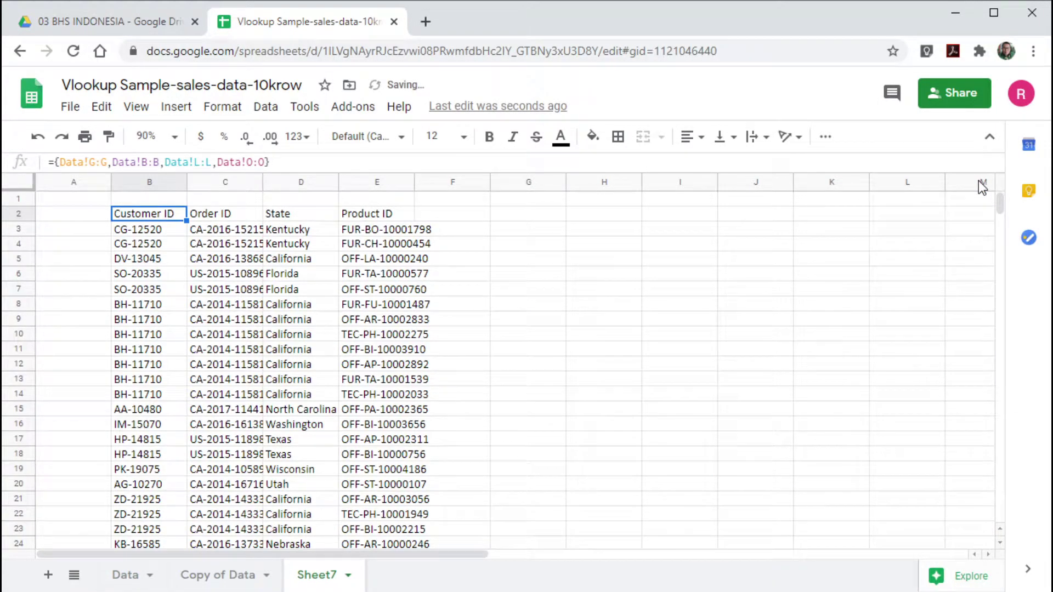
pyautogui.doubleClick(262, 180)
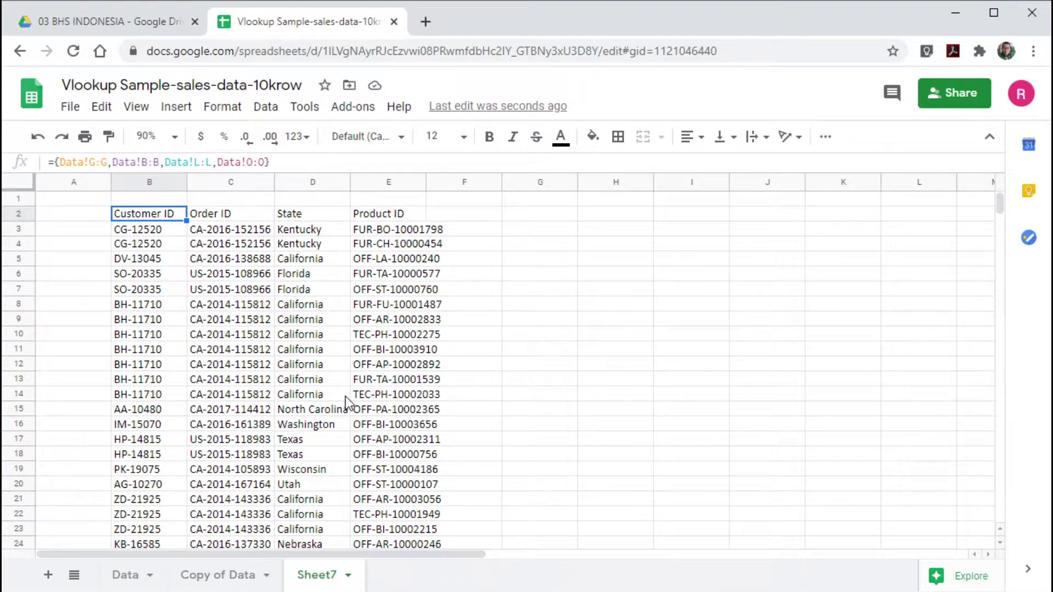
# Copy the array expression from B2 of Sheet7 without its equals sign, and return to Copy of Data
pyautogui.click(226, 584)
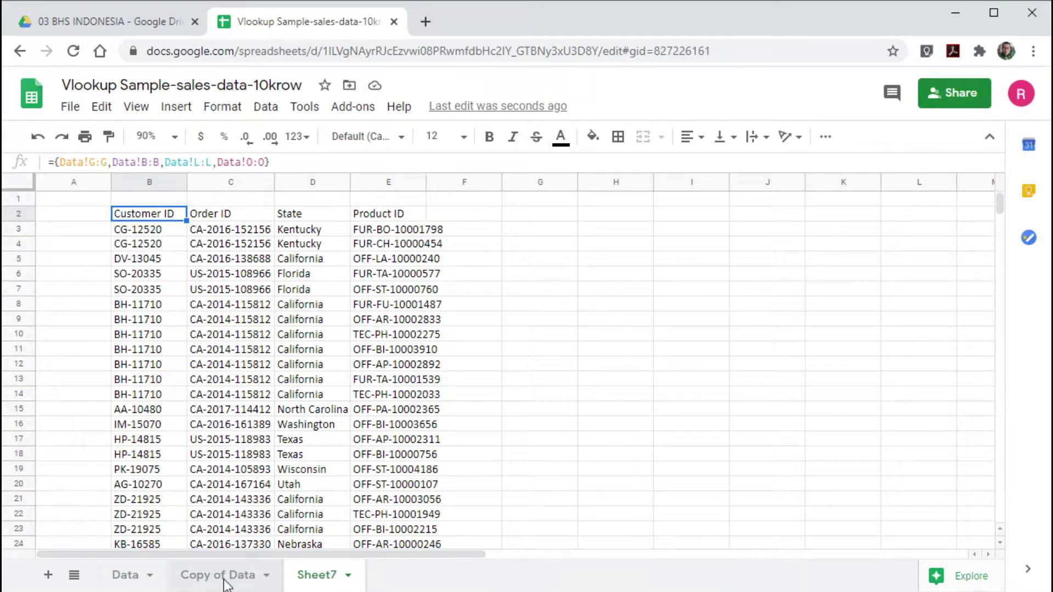
pyautogui.click(315, 576)
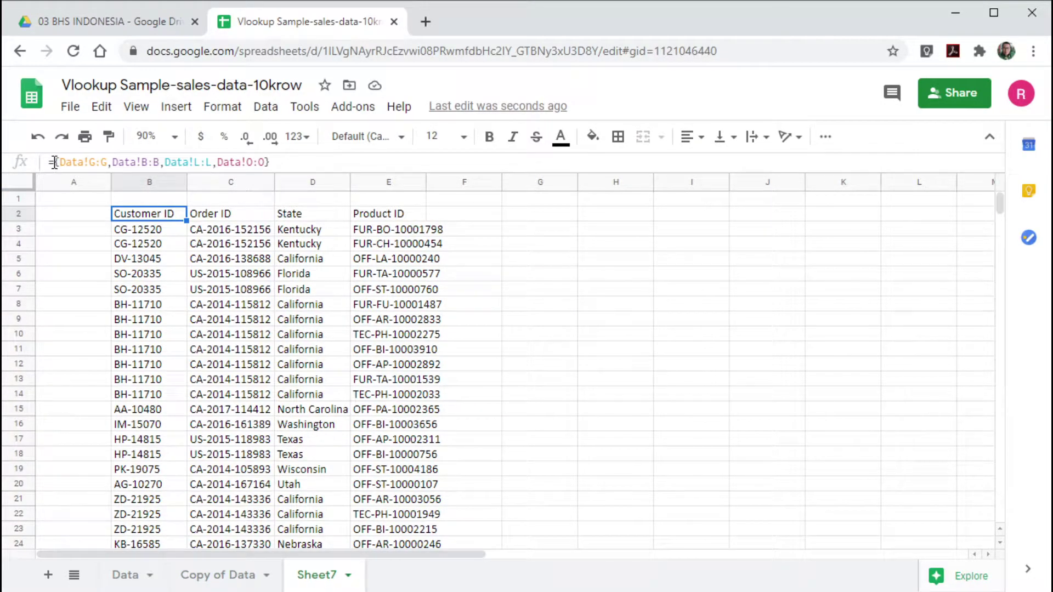
pyautogui.moveTo(54, 162); pyautogui.dragTo(281, 163)
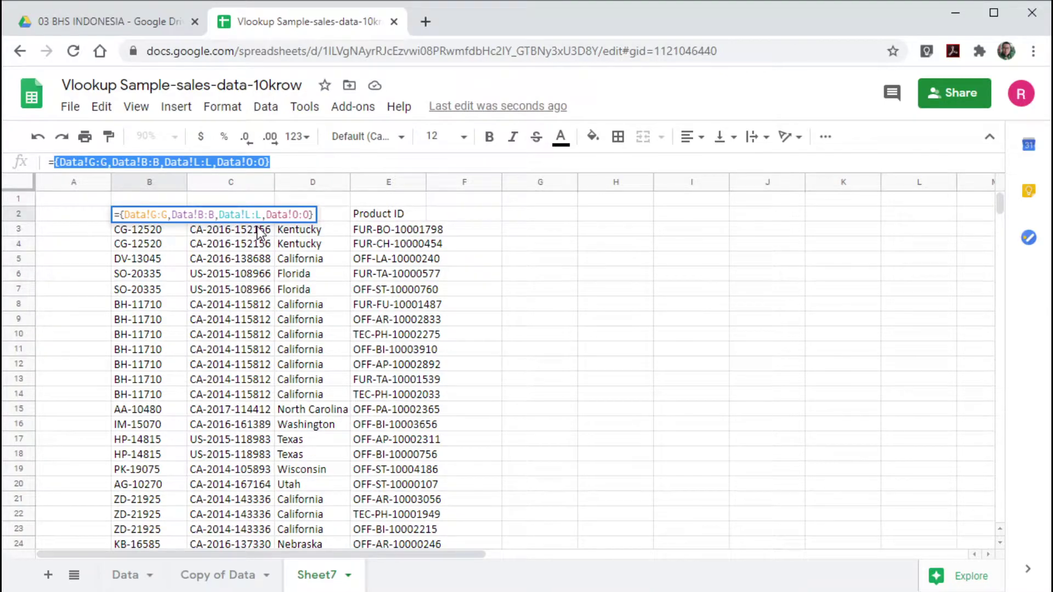
pyautogui.click(225, 575)
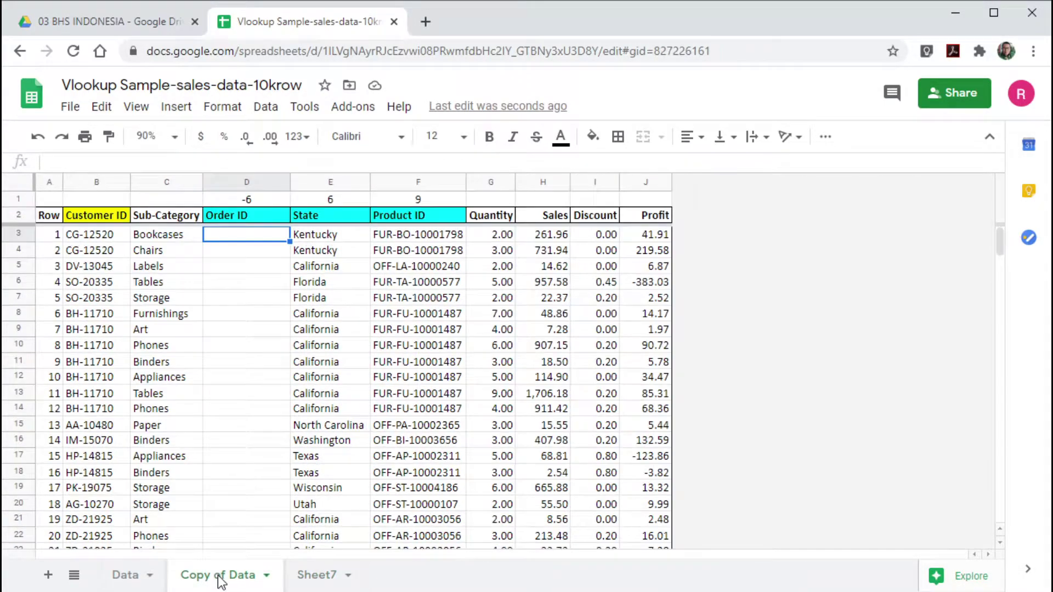
# Begin a VLOOKUP in D3 of Copy of Data with search key B3 and range {Data!G:G,Data!B:B,Data!L:L,Data!O:O}
pyautogui.write('=v')
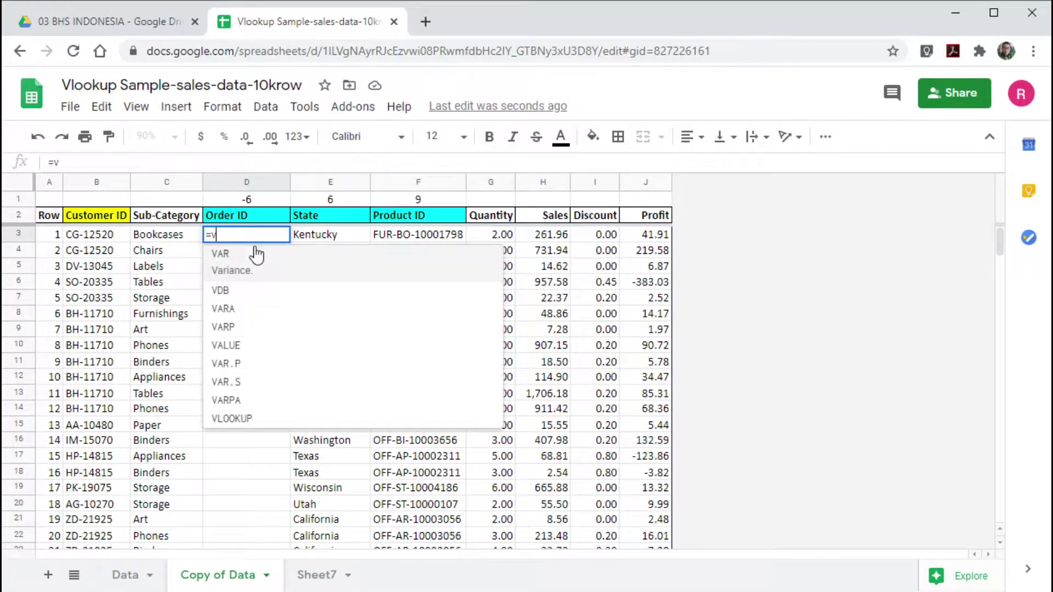
pyautogui.write('l')
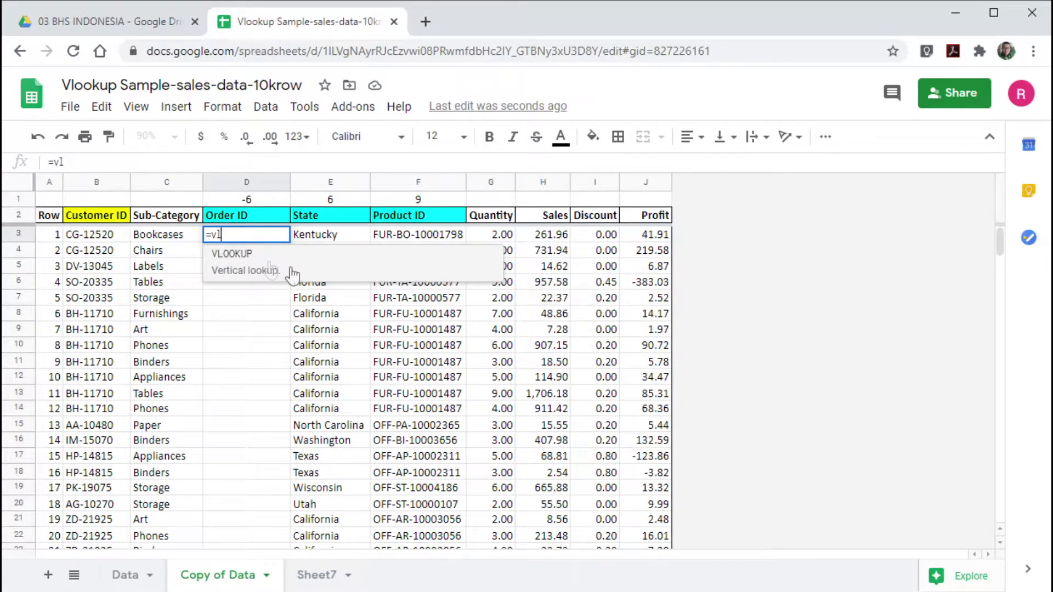
pyautogui.click(338, 275)
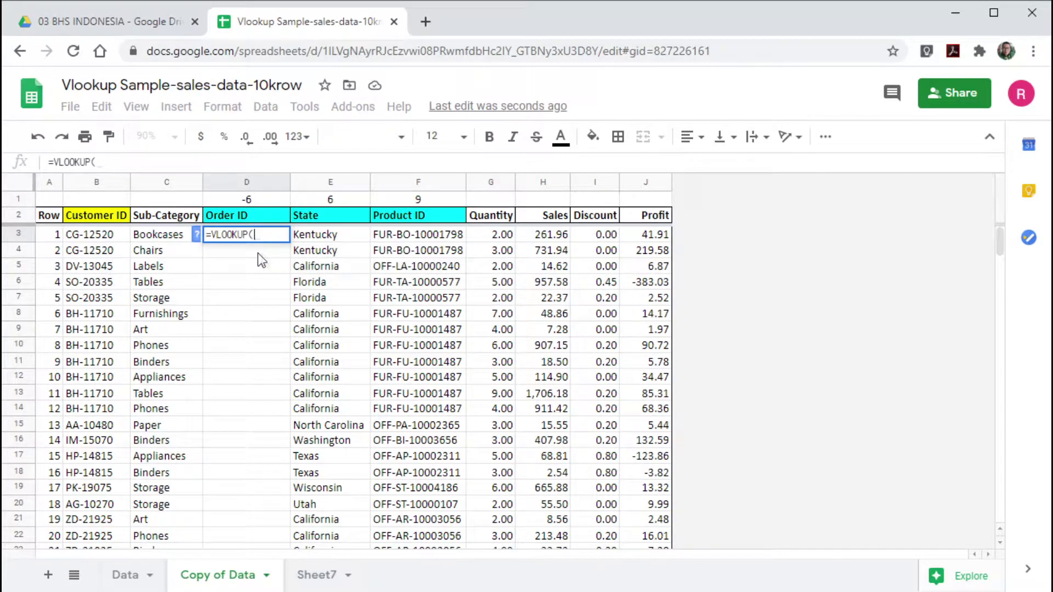
pyautogui.click(89, 236)
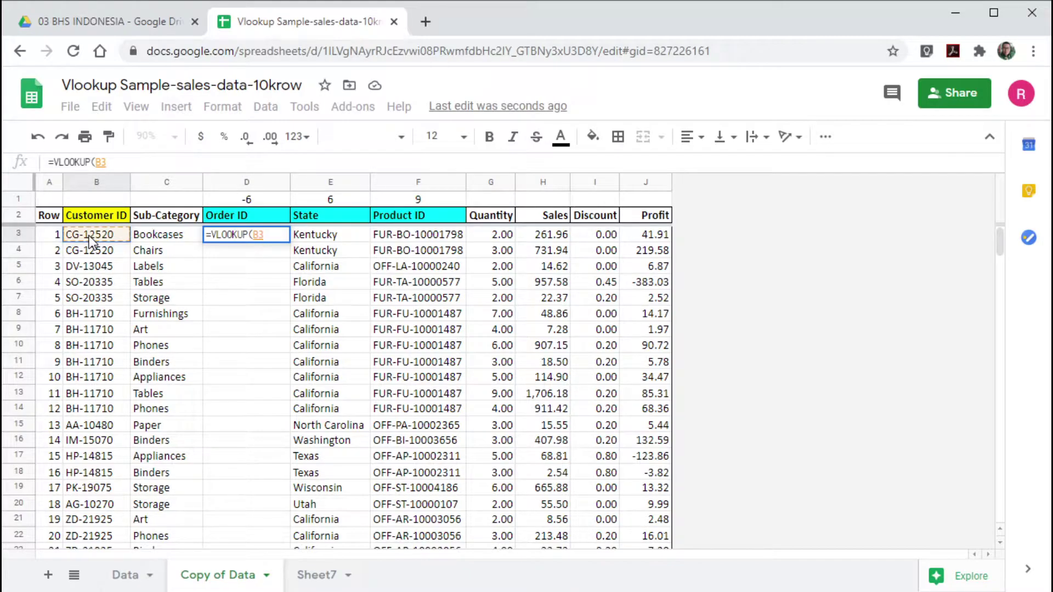
pyautogui.write(',')
pyautogui.write('{Data!G:G,Data!B:B,Data!L:L,Data!O:O}')
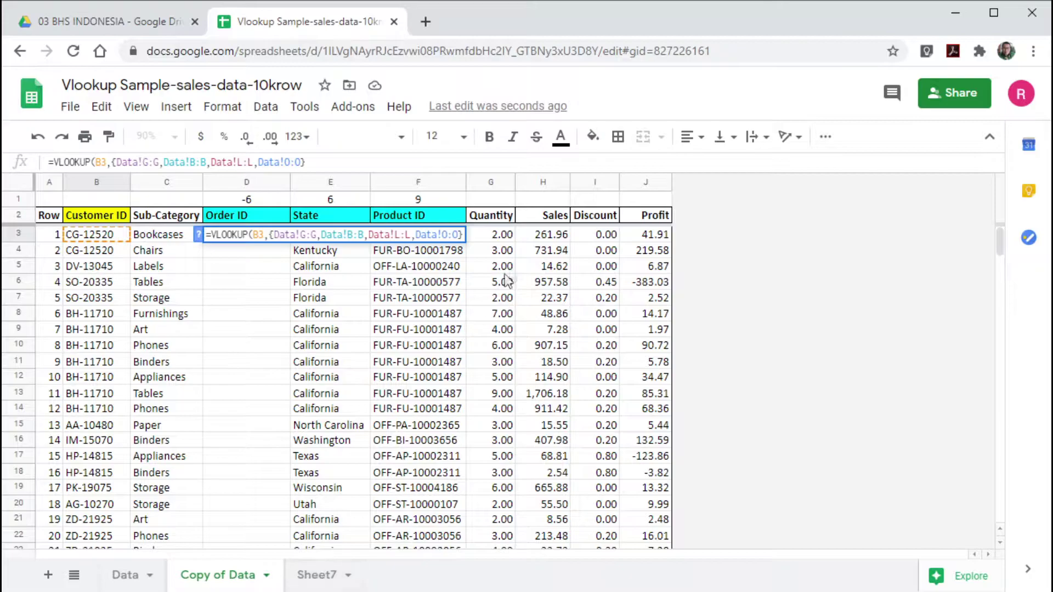
pyautogui.write(',')
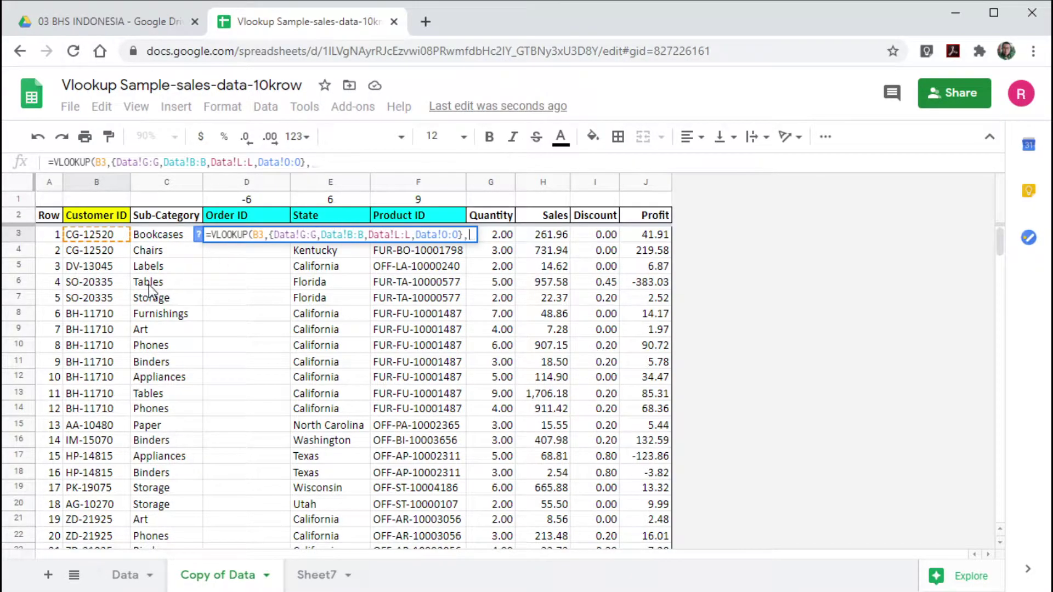
# Check the Order ID column in Data and finish the D3 VLOOKUP with column index 2 and exact match 0
pyautogui.click(127, 577)
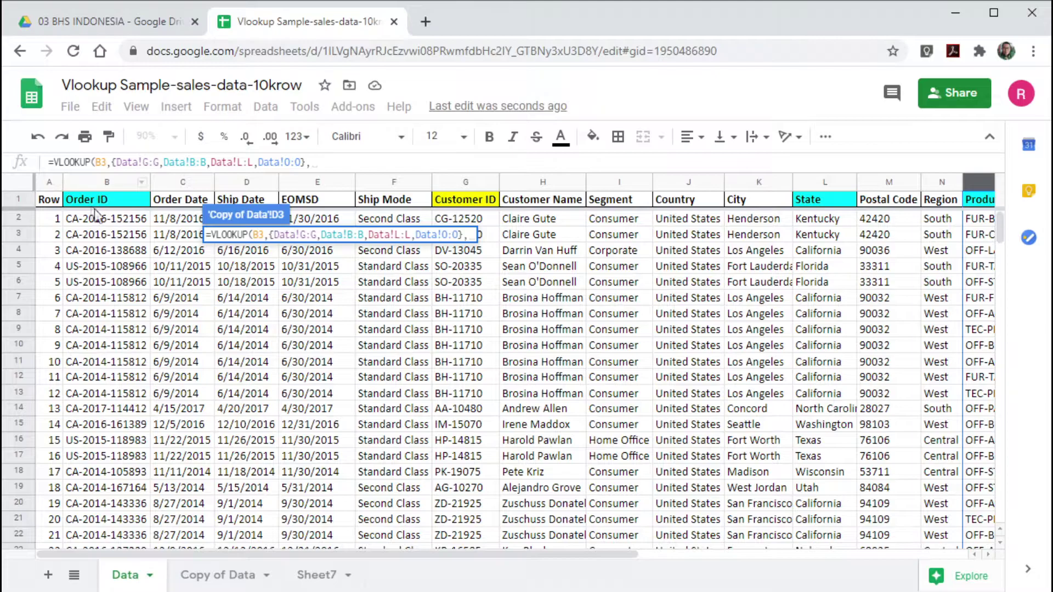
pyautogui.click(235, 574)
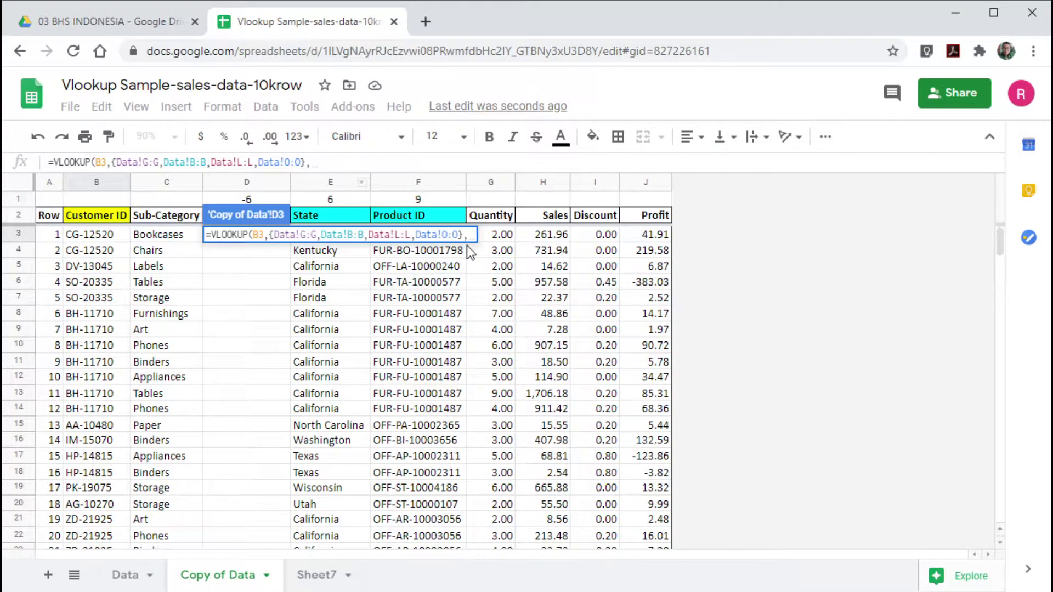
pyautogui.write('2')
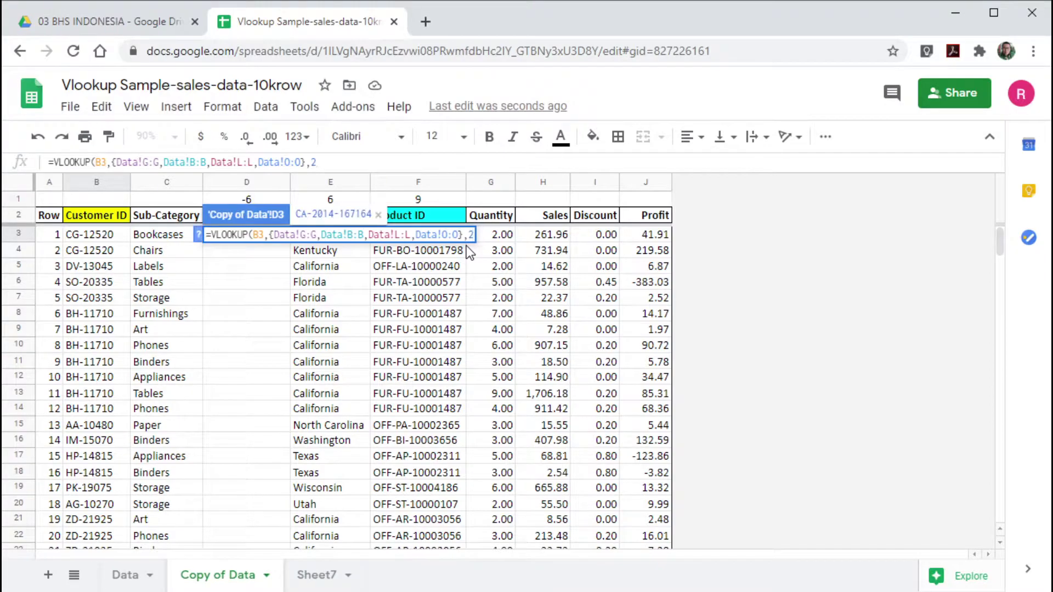
pyautogui.write(',')
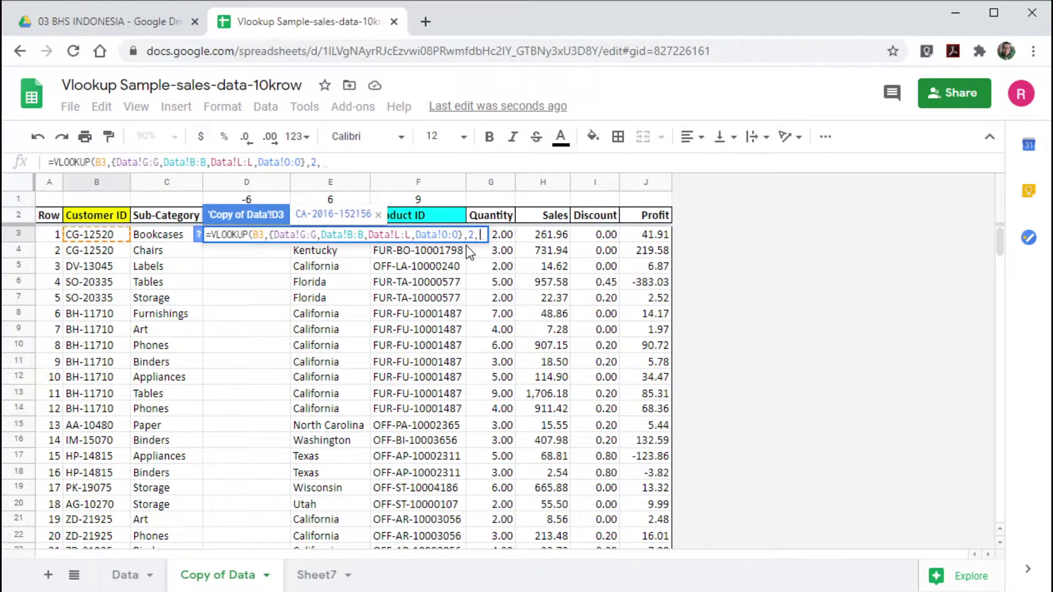
pyautogui.write('0')
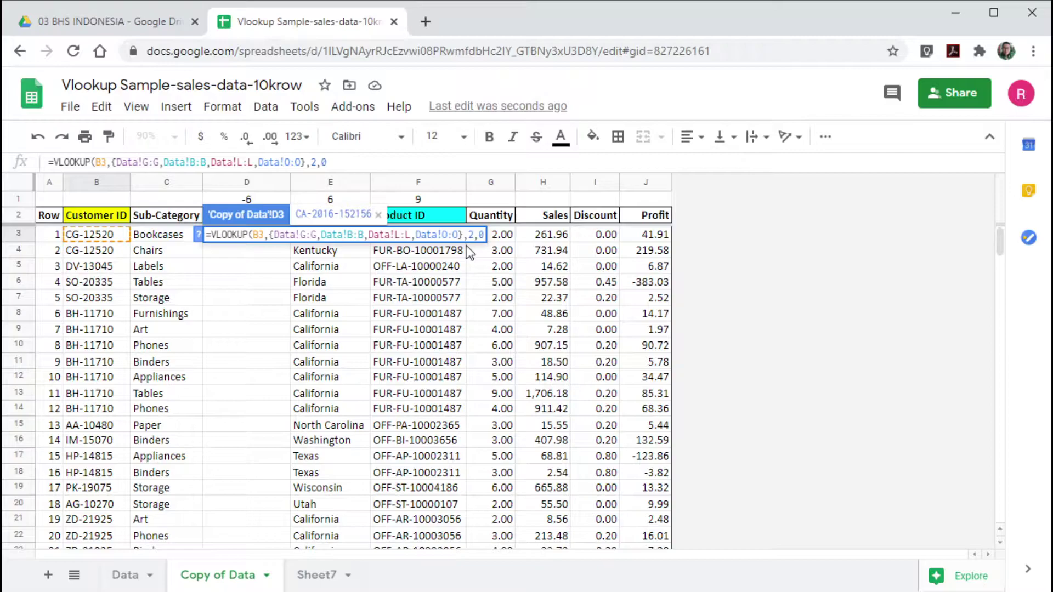
pyautogui.write(')')
pyautogui.press('Return')
# Widen the Order ID column of Copy of Data and compare the D3 lookup with the Data sheet
pyautogui.moveTo(290, 182); pyautogui.dragTo(306, 184)
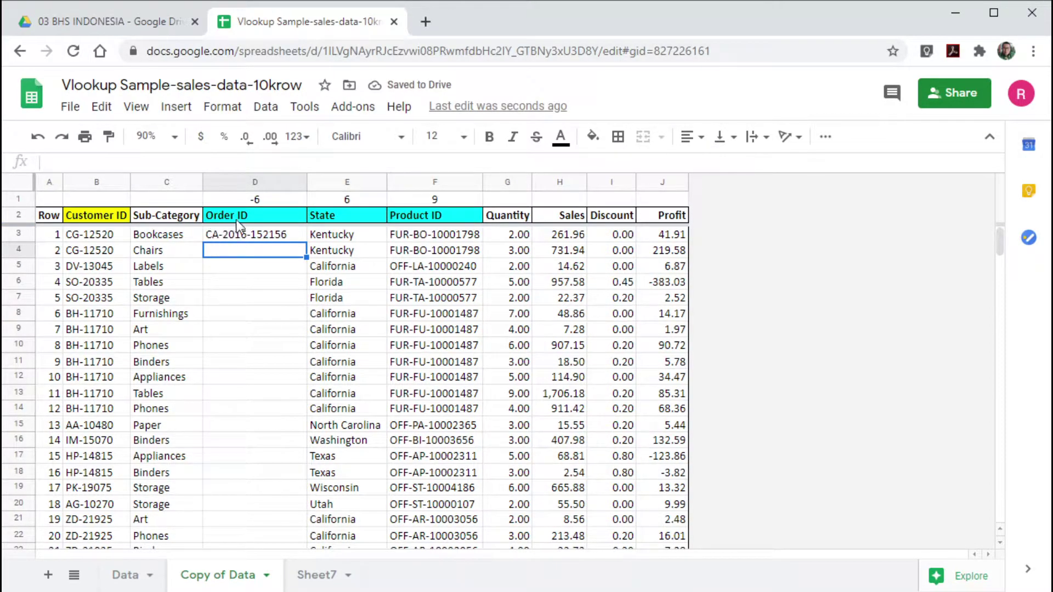
pyautogui.click(125, 574)
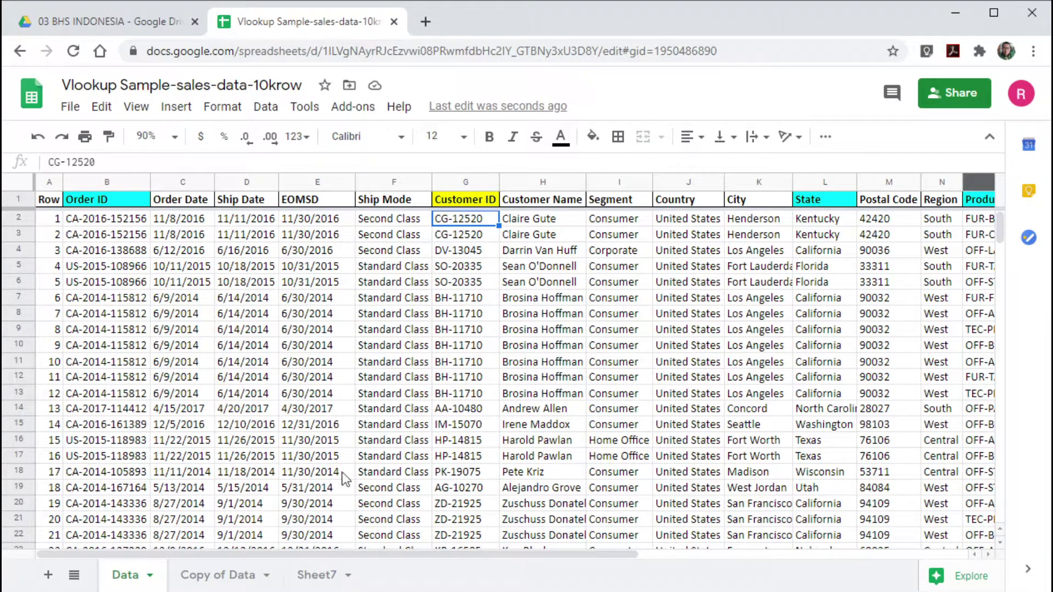
pyautogui.click(228, 574)
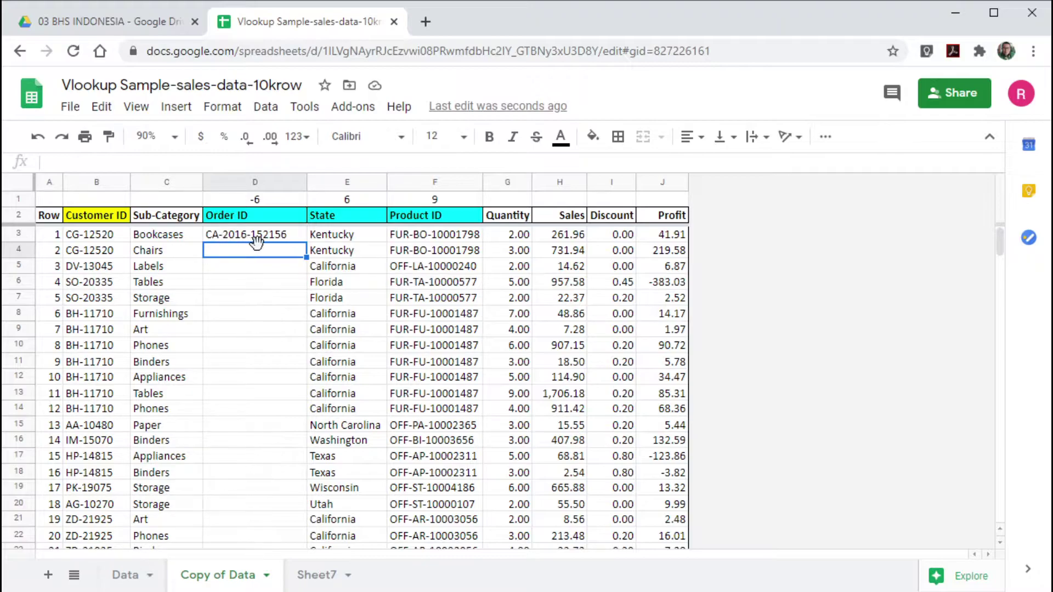
# Clear the filled State and Product ID formulas from row 3 down in Copy of Data
pyautogui.click(282, 239)
pyautogui.moveTo(341, 239)
pyautogui.mouseDown()
pyautogui.moveTo(395, 253)
pyautogui.moveTo(412, 378)
pyautogui.moveTo(408, 488)
pyautogui.mouseUp()
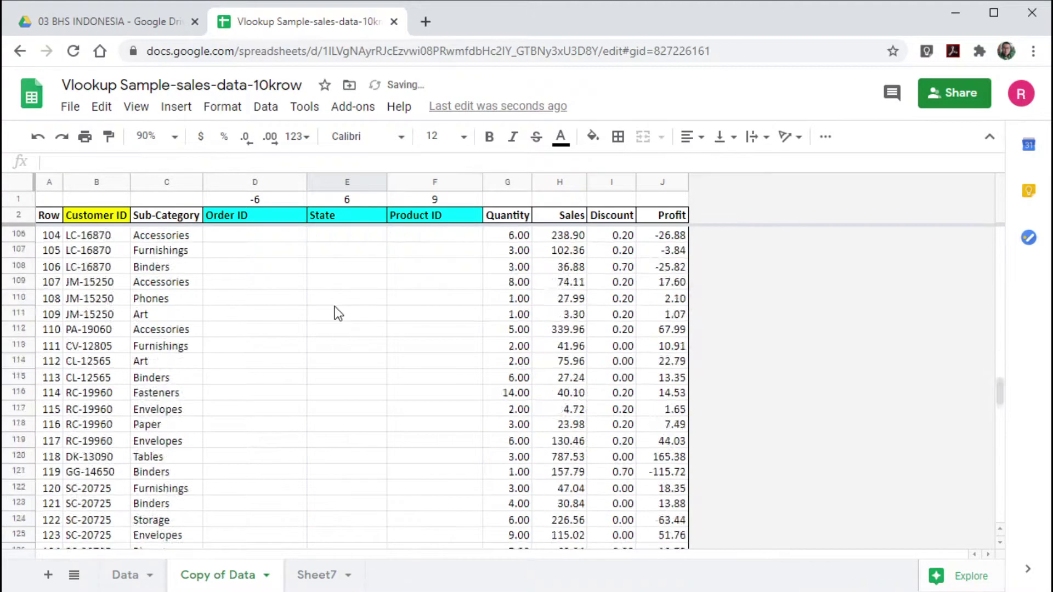
pyautogui.scroll(20, 335, 305)
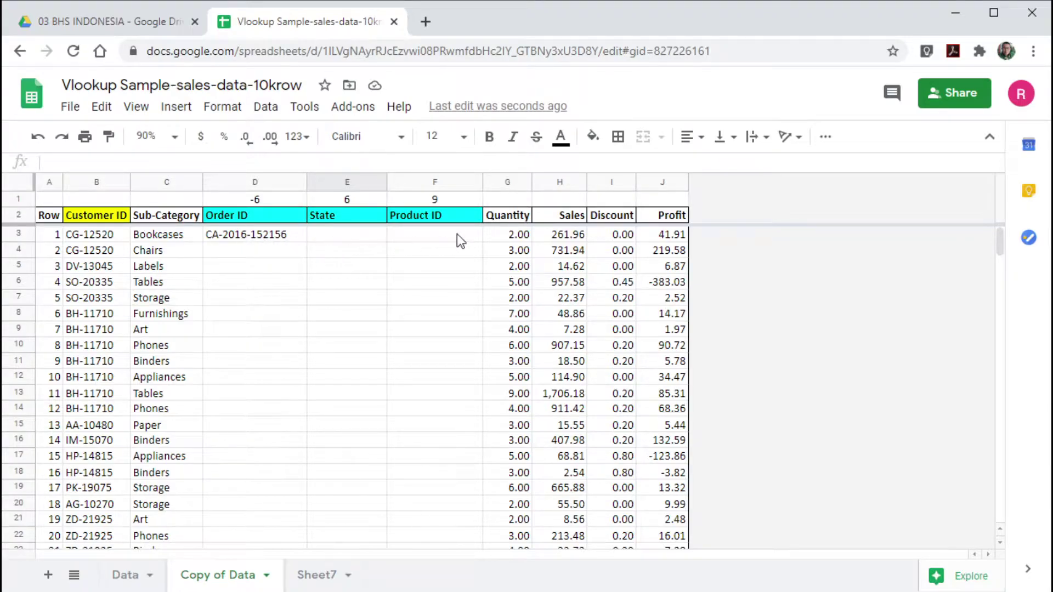
# Lock the search key's column in the D3 VLOOKUP so it reads $B3
pyautogui.click(247, 235)
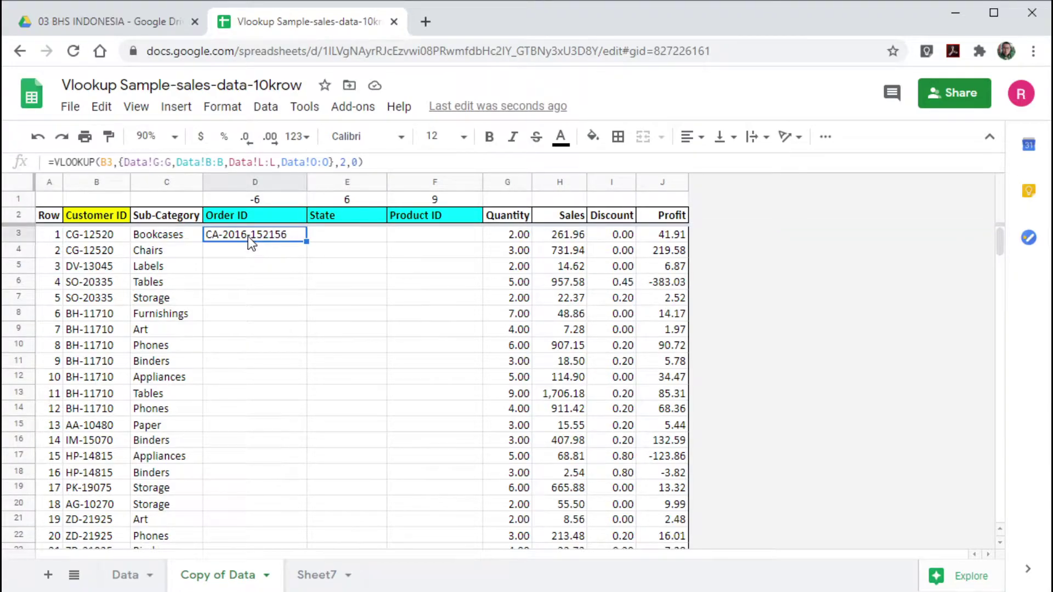
pyautogui.click(106, 162)
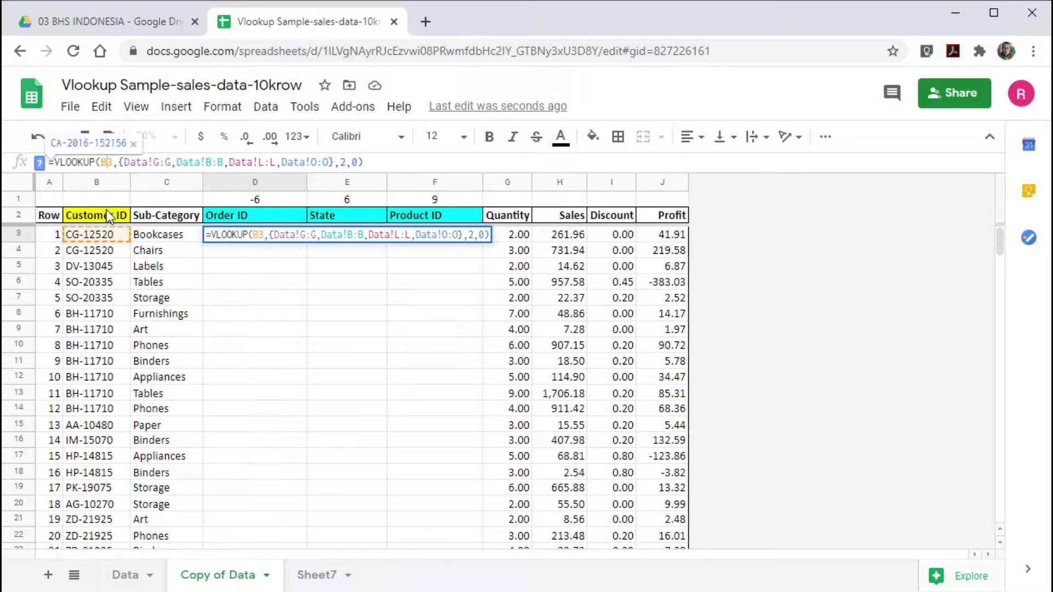
pyautogui.press('F4')
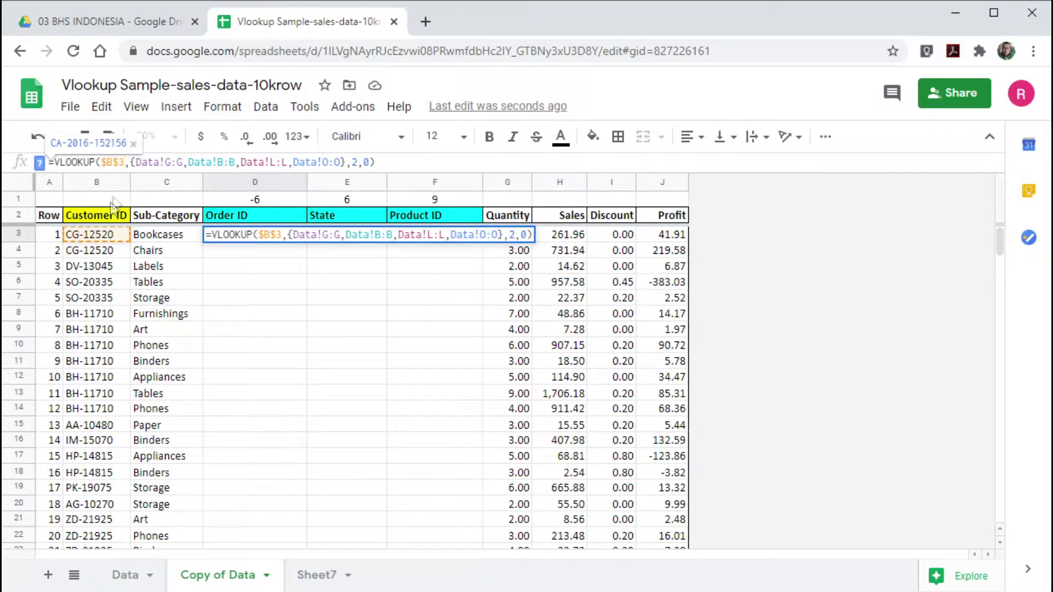
pyautogui.press('F4')
pyautogui.press('F4')
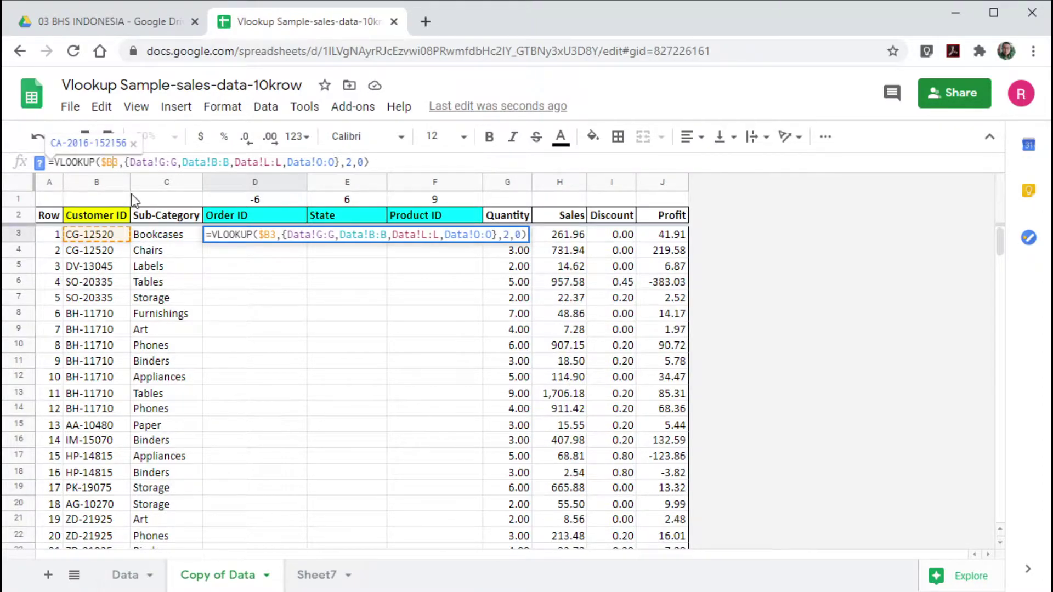
# Make the first three array ranges in D3 absolute as Data!$G:$G, Data!$B:$B and Data!$L:$L
pyautogui.click(156, 162)
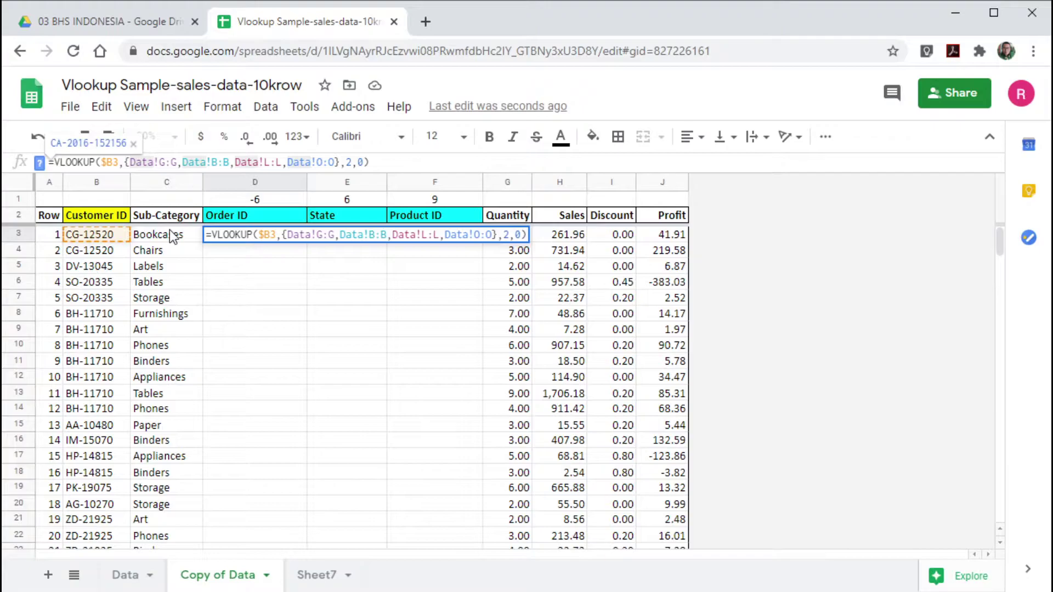
pyautogui.press('F4')
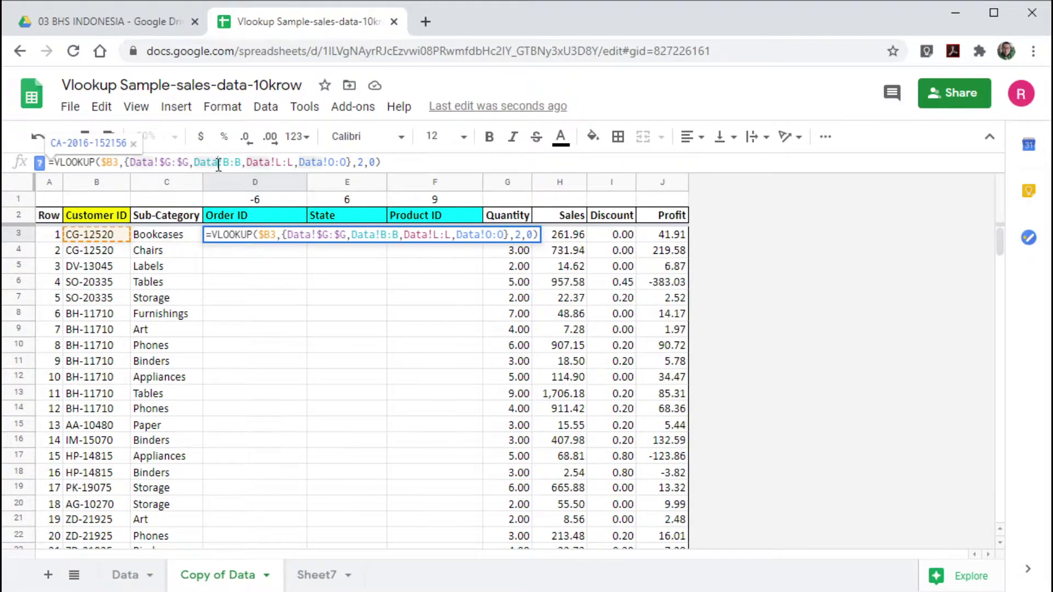
pyautogui.click(218, 164)
pyautogui.press('F4')
pyautogui.click(278, 161)
pyautogui.press('F4')
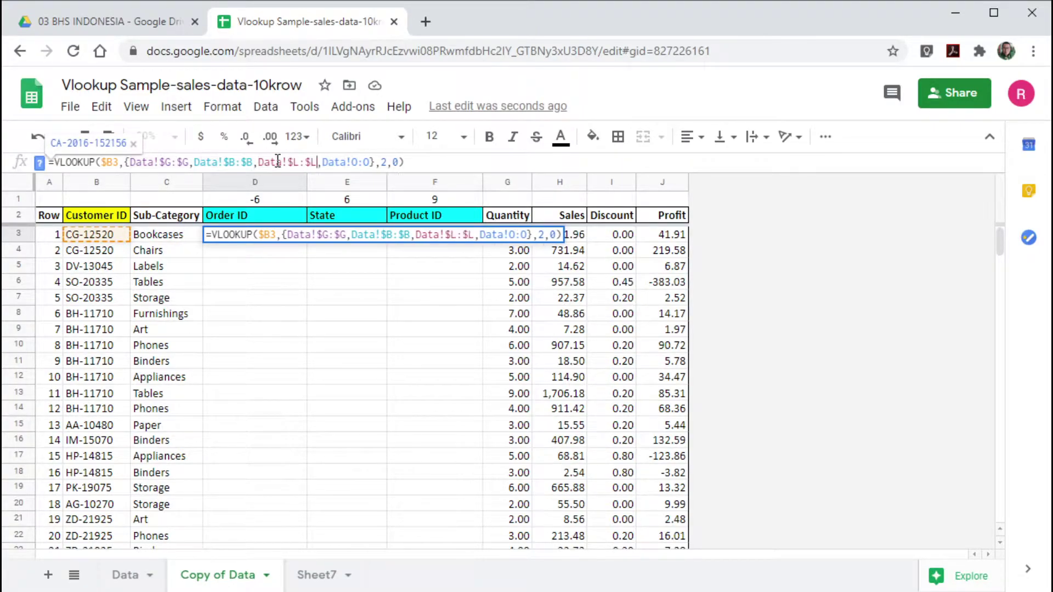
pyautogui.press('Return')
# Copy the D3 lookup across to E3:F3 and set the State lookup's column index to 3
pyautogui.click(299, 234)
pyautogui.moveTo(306, 241); pyautogui.dragTo(423, 241)
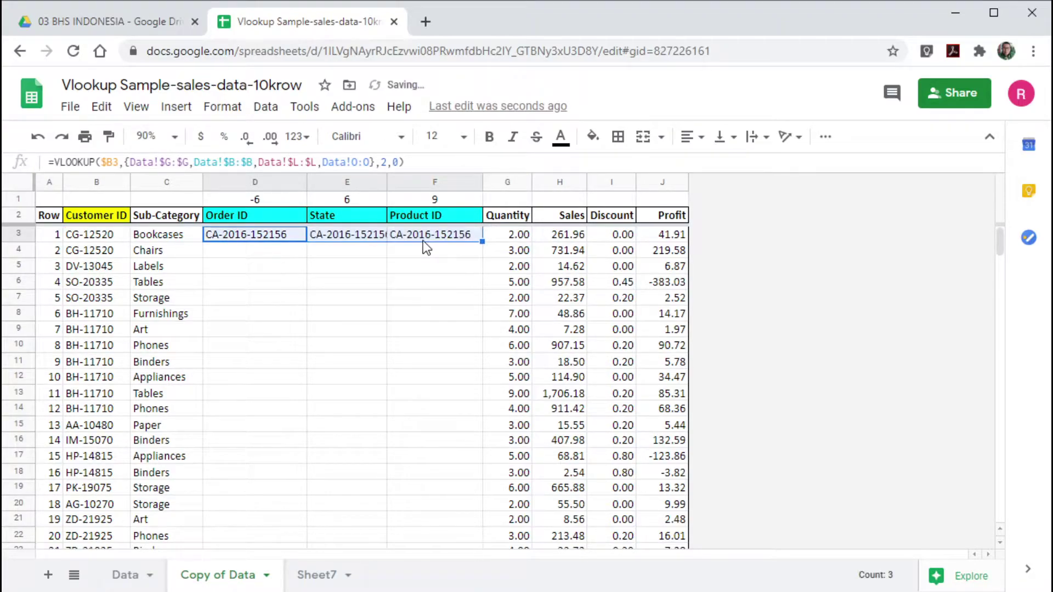
pyautogui.click(341, 234)
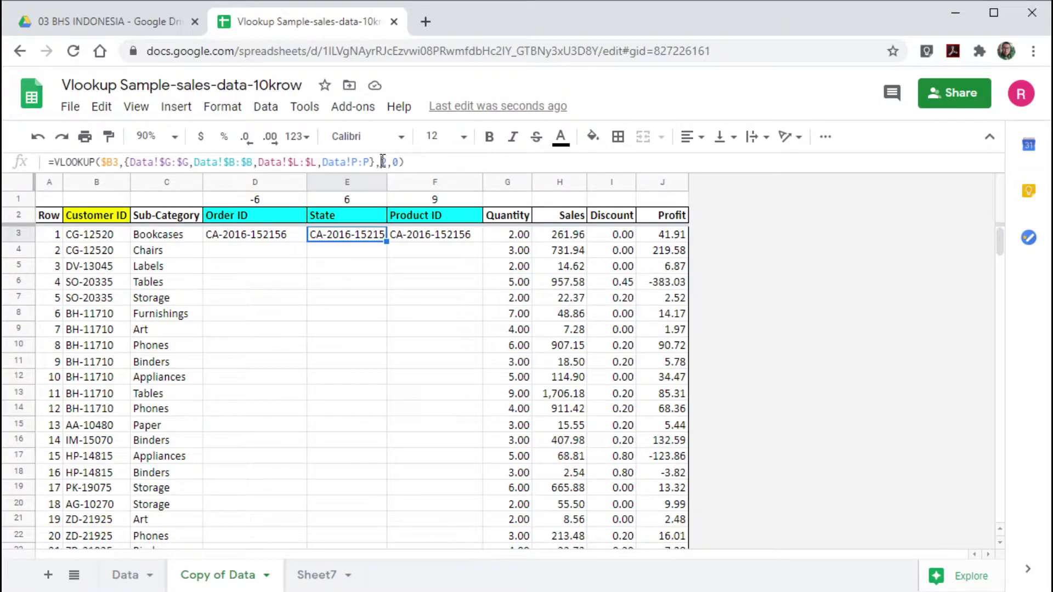
pyautogui.doubleClick(382, 162)
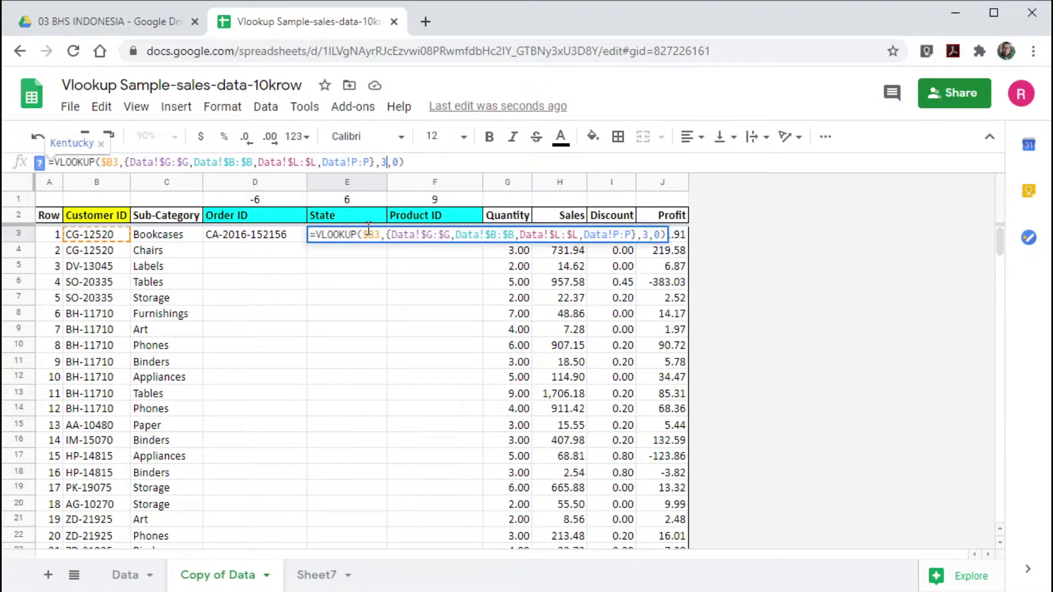
pyautogui.press('Return')
# Set the column index of the Product ID lookup in F3 to 4
pyautogui.click(416, 233)
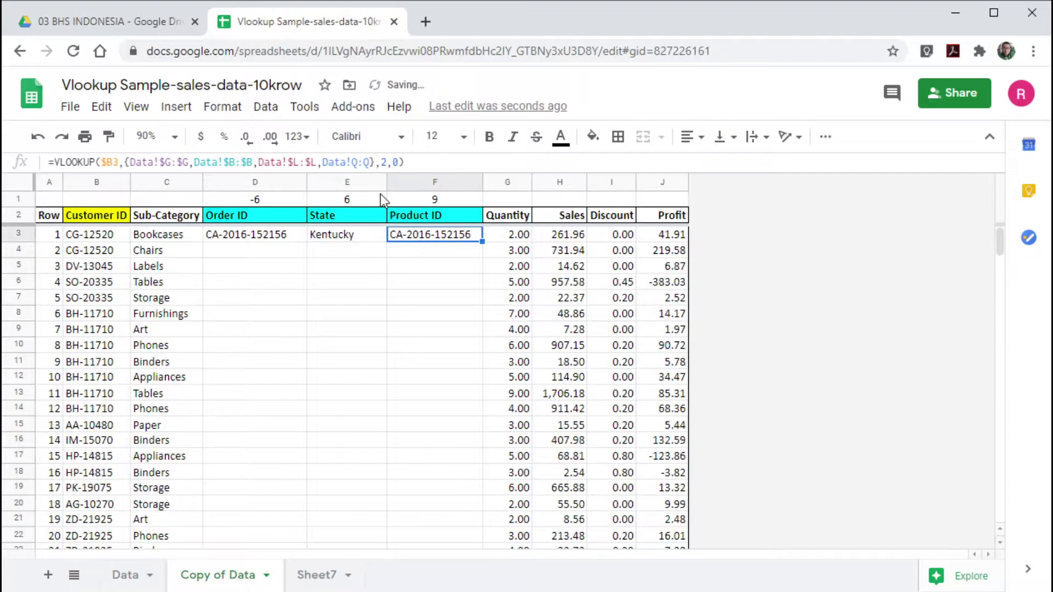
pyautogui.doubleClick(382, 162)
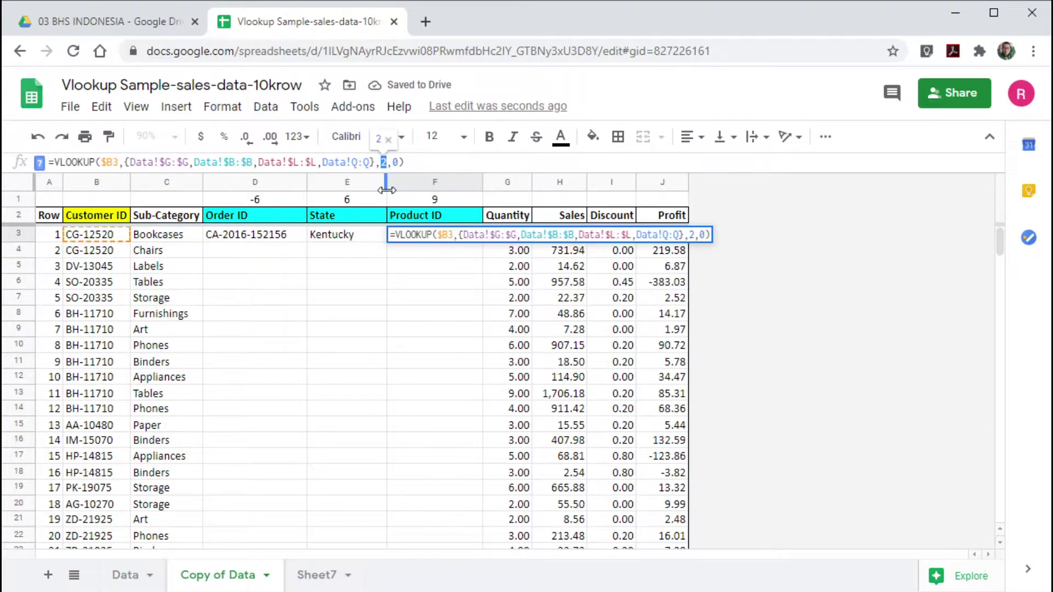
pyautogui.write('4')
pyautogui.press('Return')
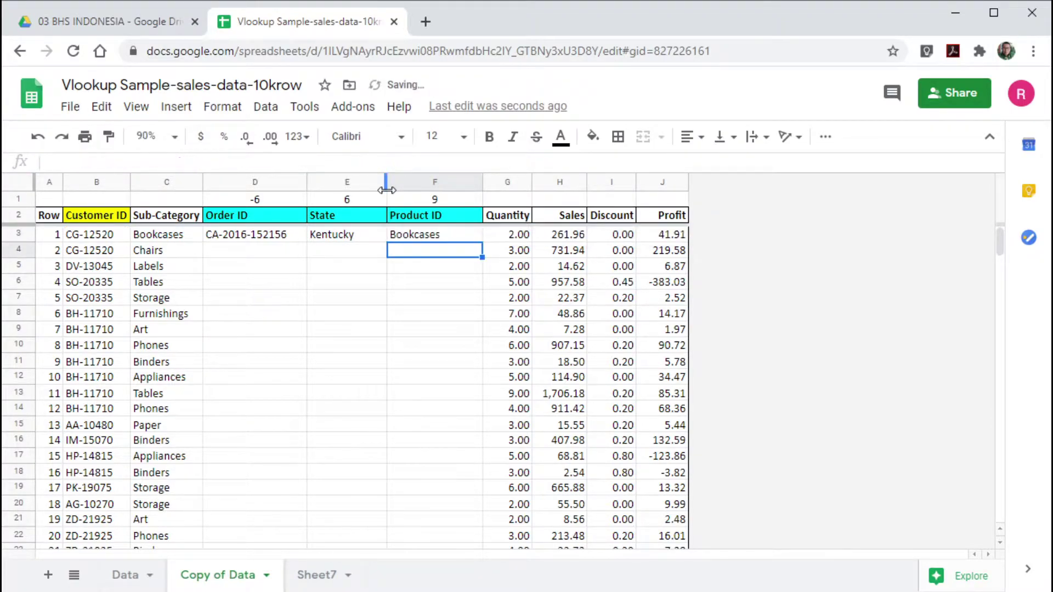
pyautogui.press('Up')
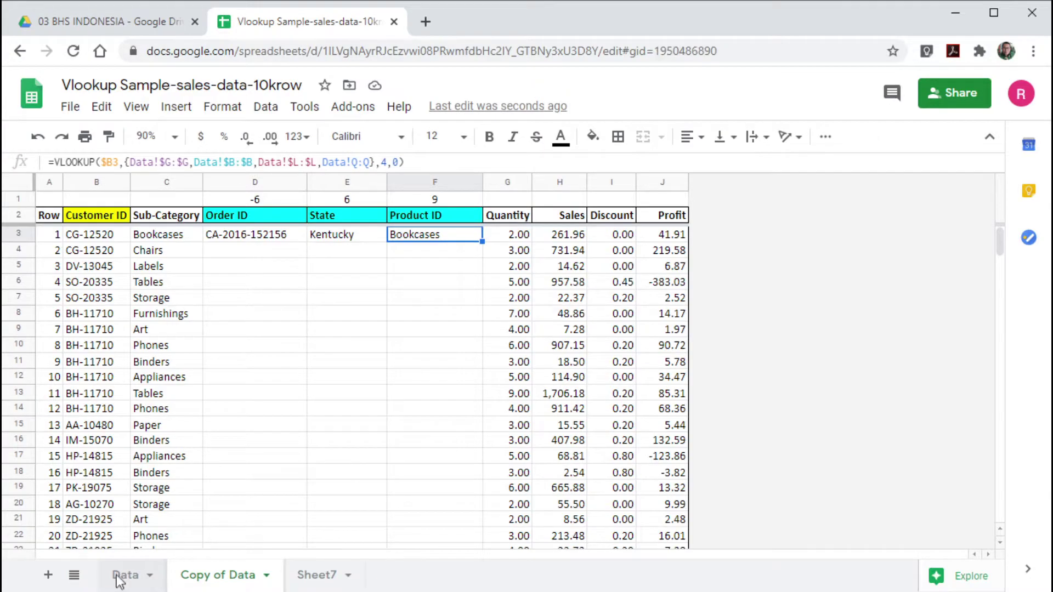
# Check the Product ID column's position in Data and correct the last array range in F3 to Data!O:O
pyautogui.click(119, 575)
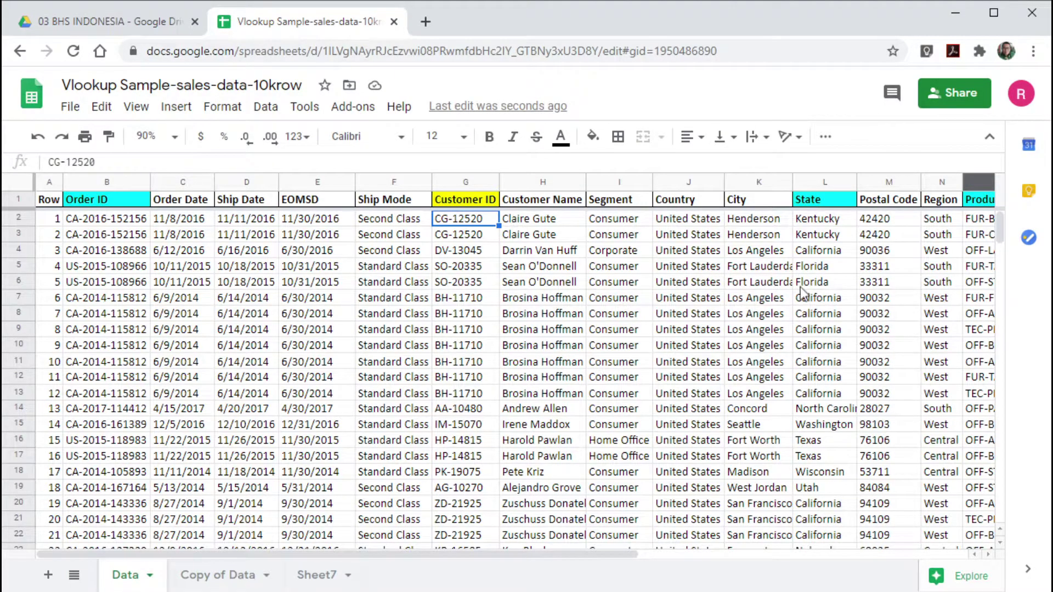
pyautogui.hscroll(4, 800, 287)
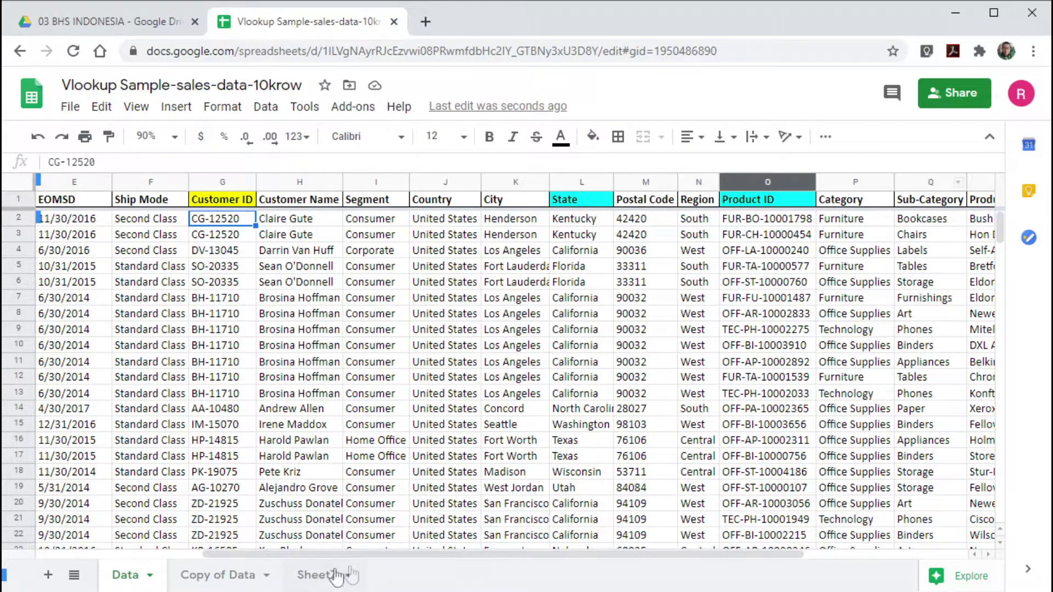
pyautogui.moveTo(303, 555); pyautogui.dragTo(138, 555)
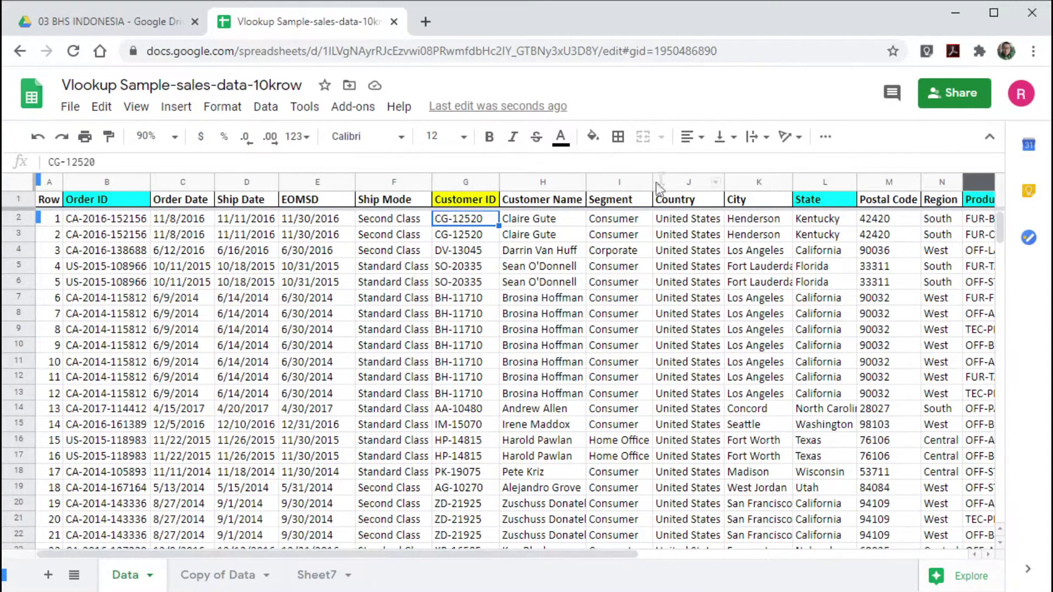
pyautogui.click(217, 574)
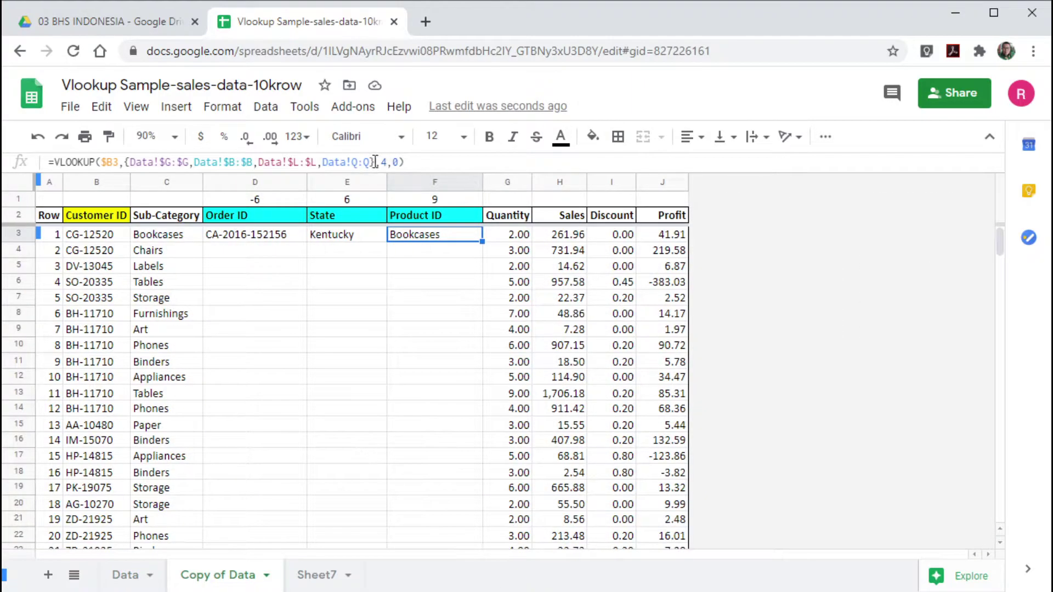
pyautogui.click(354, 162)
pyautogui.press('Delete')
pyautogui.write('o')
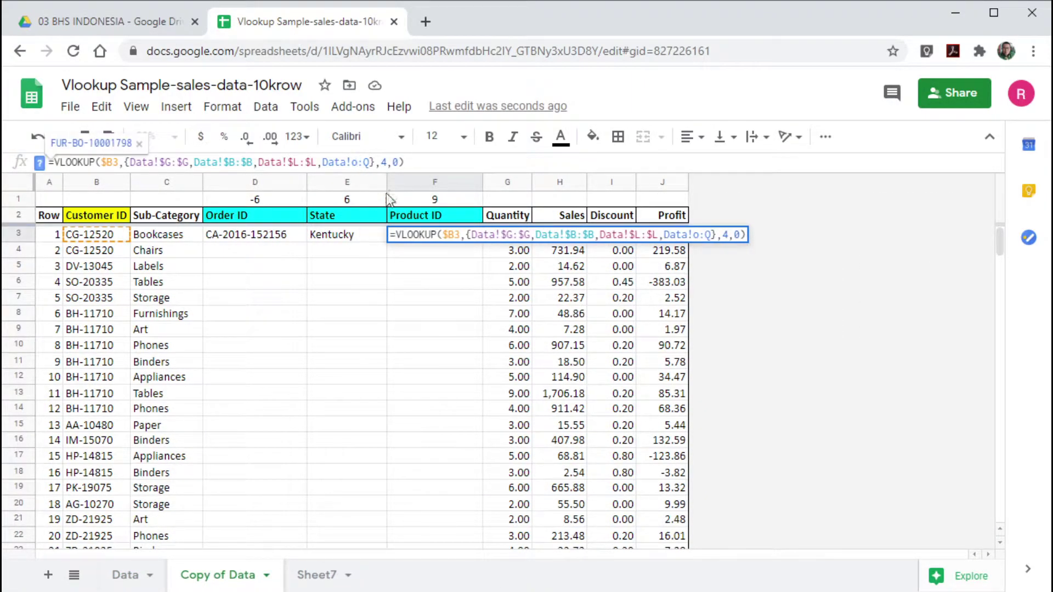
pyautogui.press('Delete')
pyautogui.write('o')
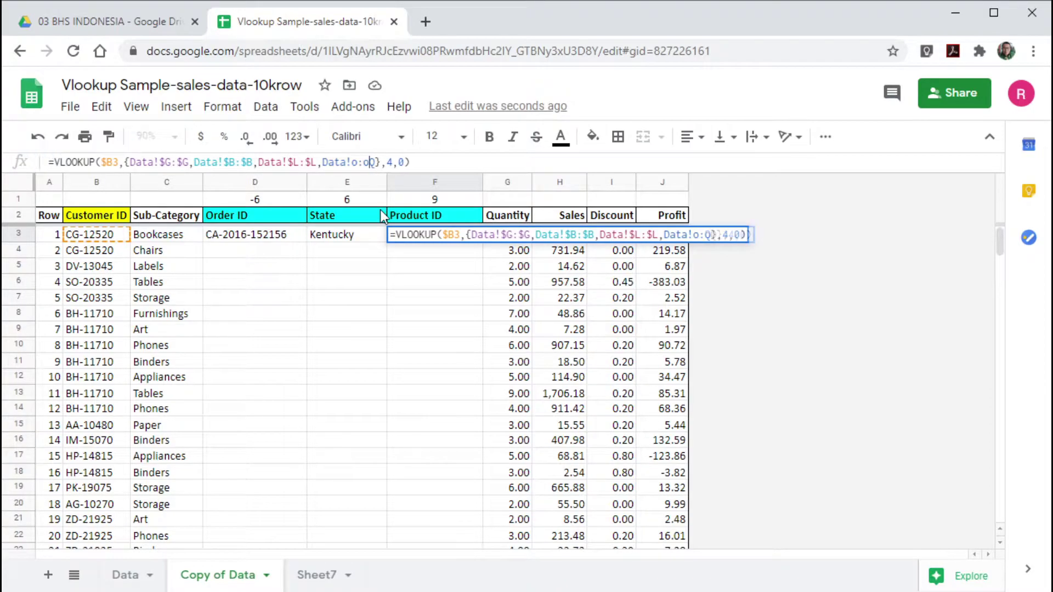
pyautogui.press('Return')
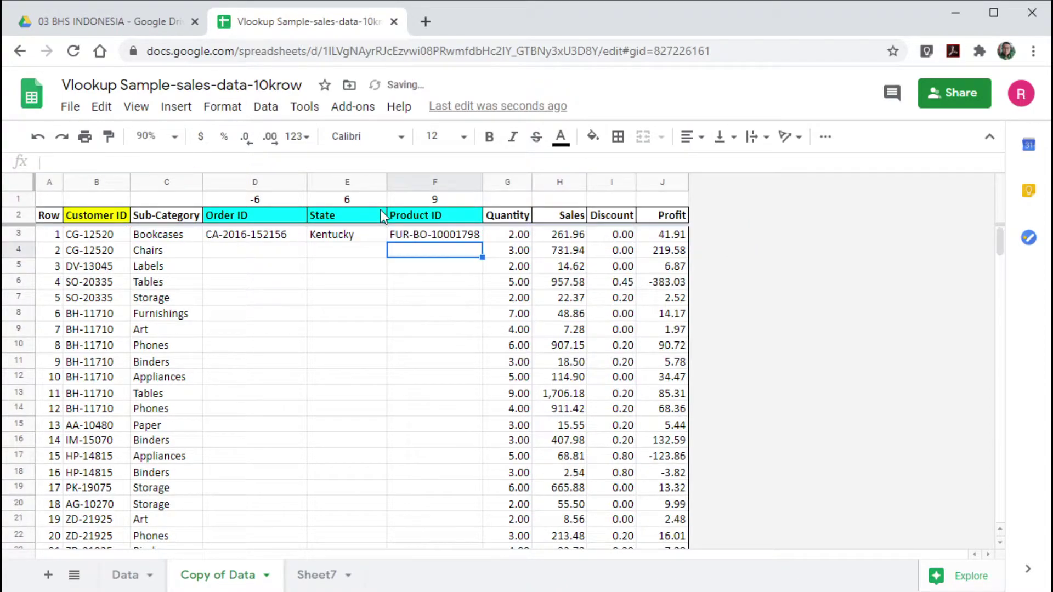
# Fill the D3:F3 lookups down all data rows of Copy of Data and inspect the copied Order ID formulas
pyautogui.moveTo(279, 235); pyautogui.dragTo(438, 234)
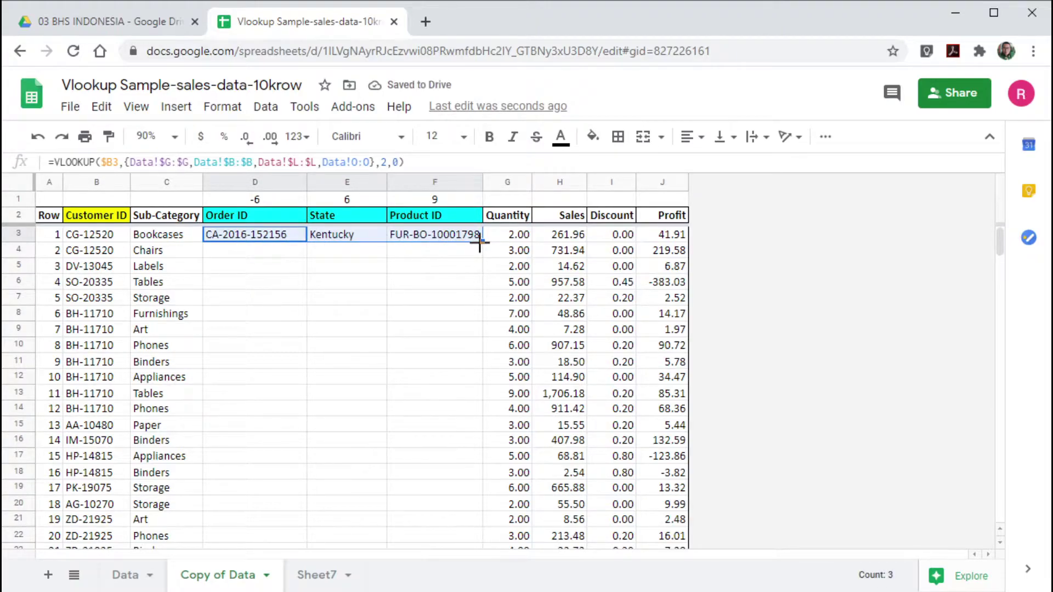
pyautogui.doubleClick(480, 242)
pyautogui.click(261, 318)
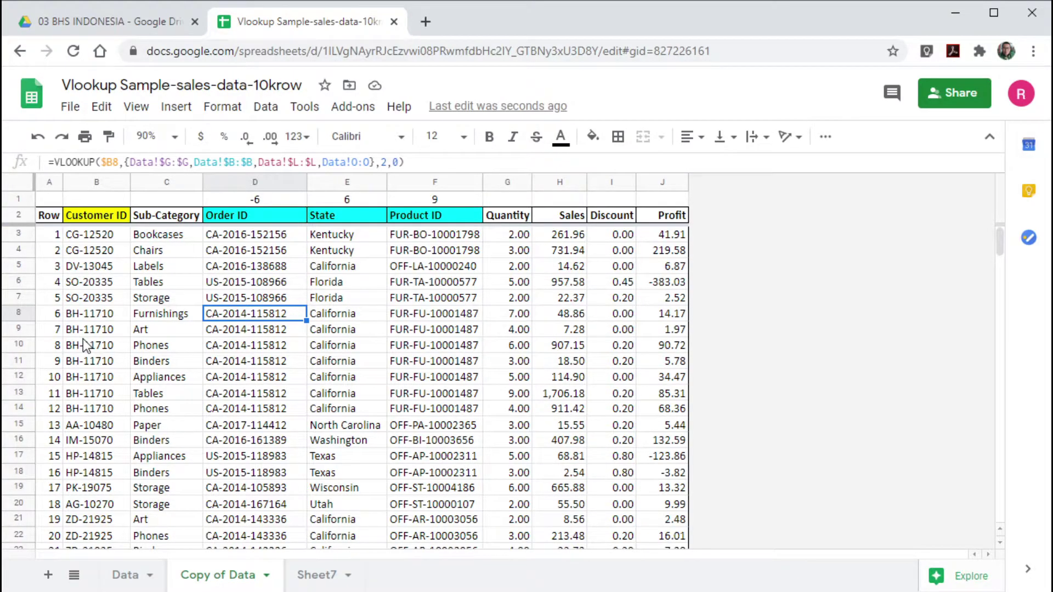
pyautogui.click(213, 394)
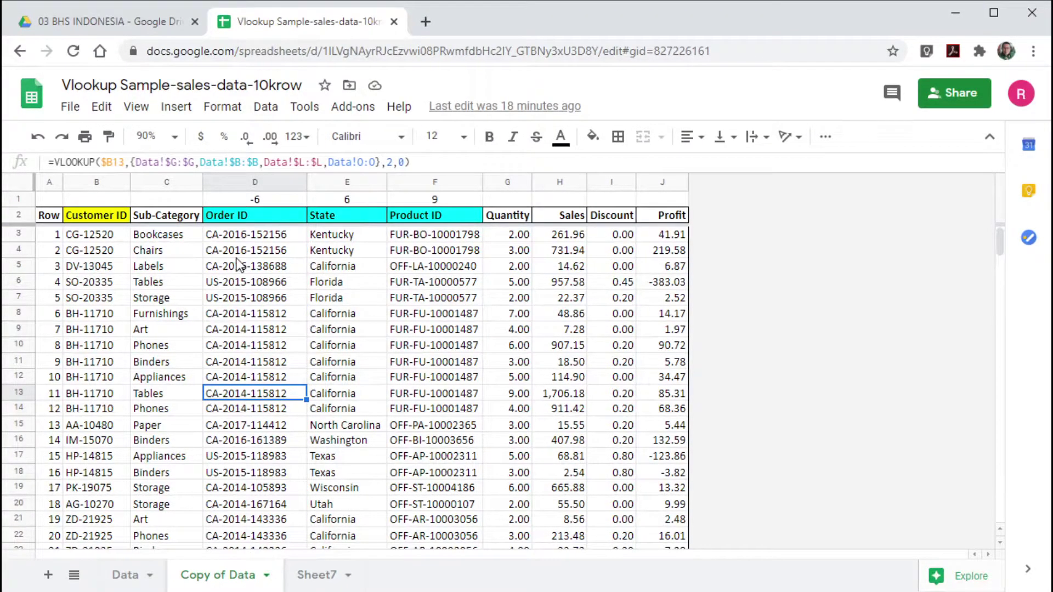
# Clear the Order ID, State and Product ID formulas from row 4 down to row 202, keeping row 3
pyautogui.moveTo(244, 252); pyautogui.dragTo(440, 395)
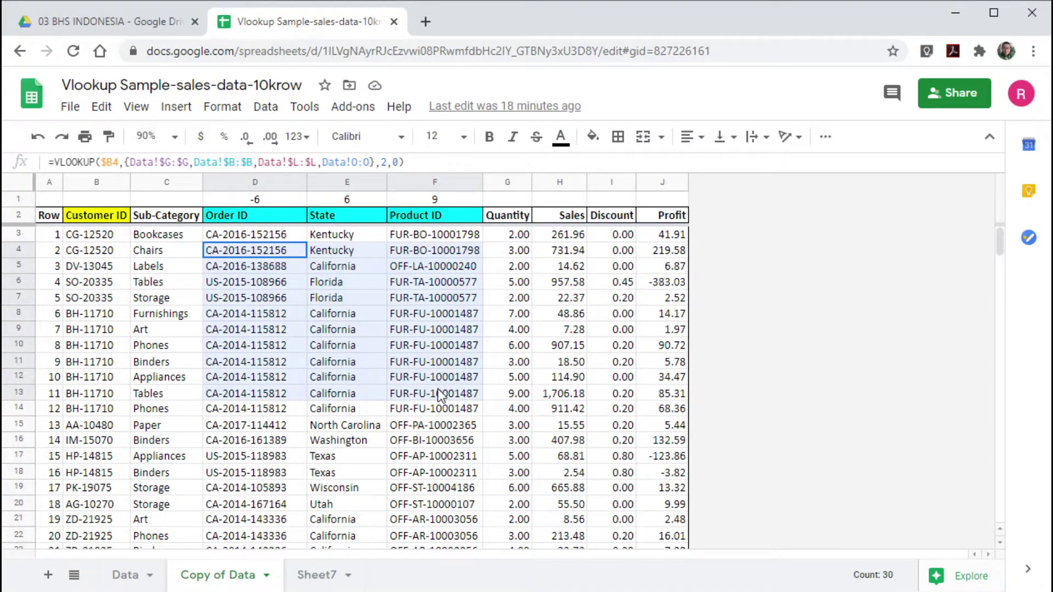
pyautogui.click(269, 234)
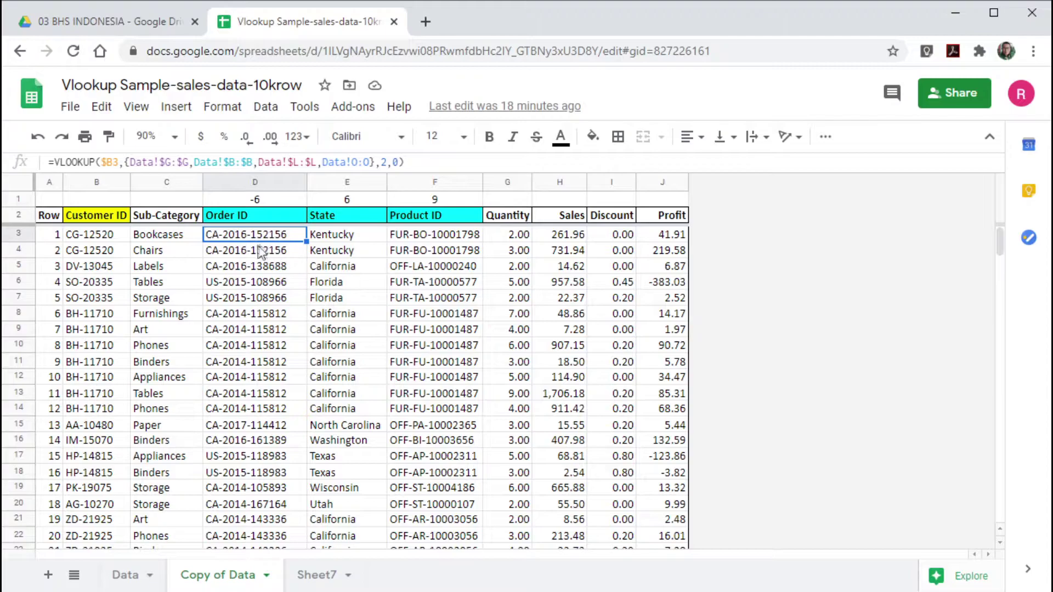
pyautogui.moveTo(245, 248); pyautogui.dragTo(433, 274)
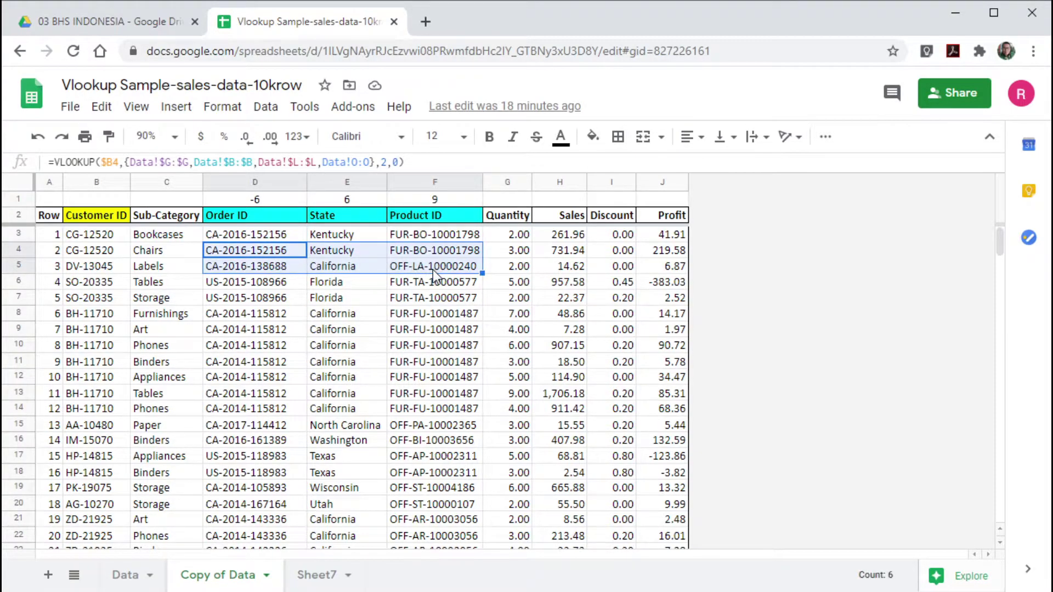
pyautogui.hotkey('ctrl', 'shift', 'Down')
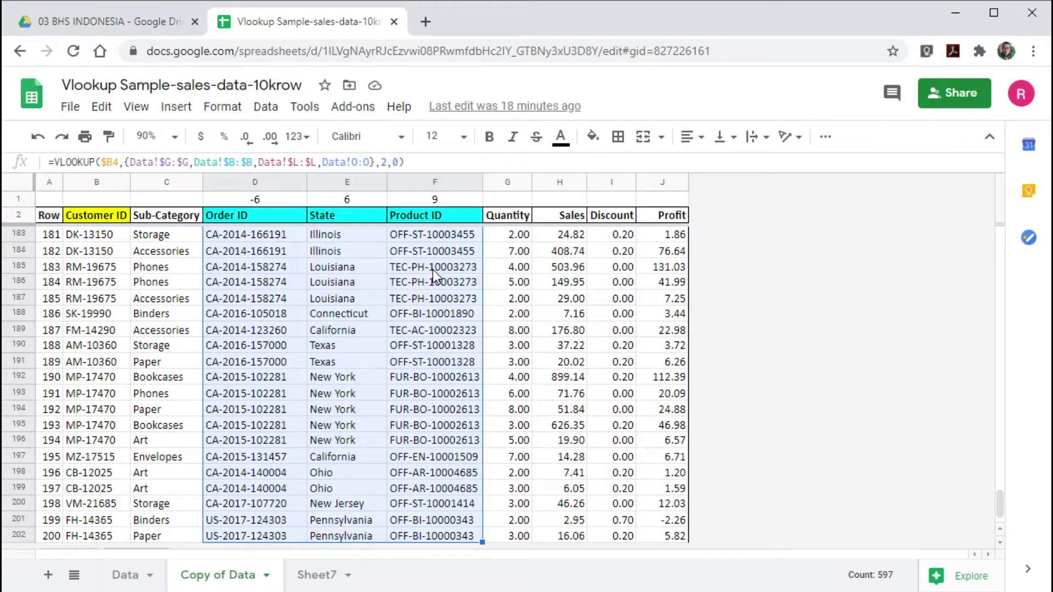
pyautogui.press('Delete')
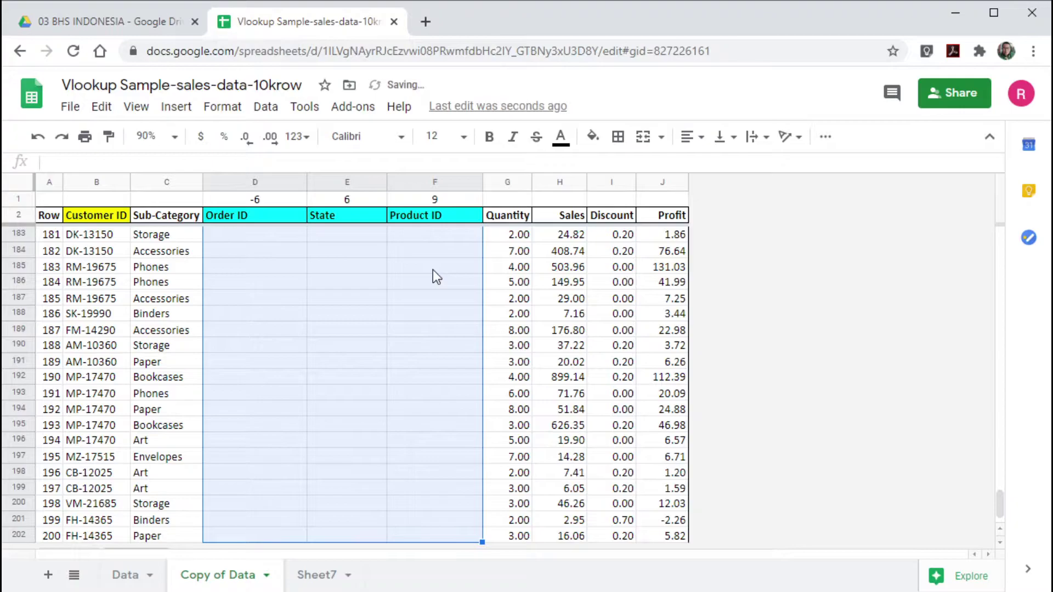
pyautogui.scroll(10, 432, 269)
pyautogui.scroll(20, 433, 269)
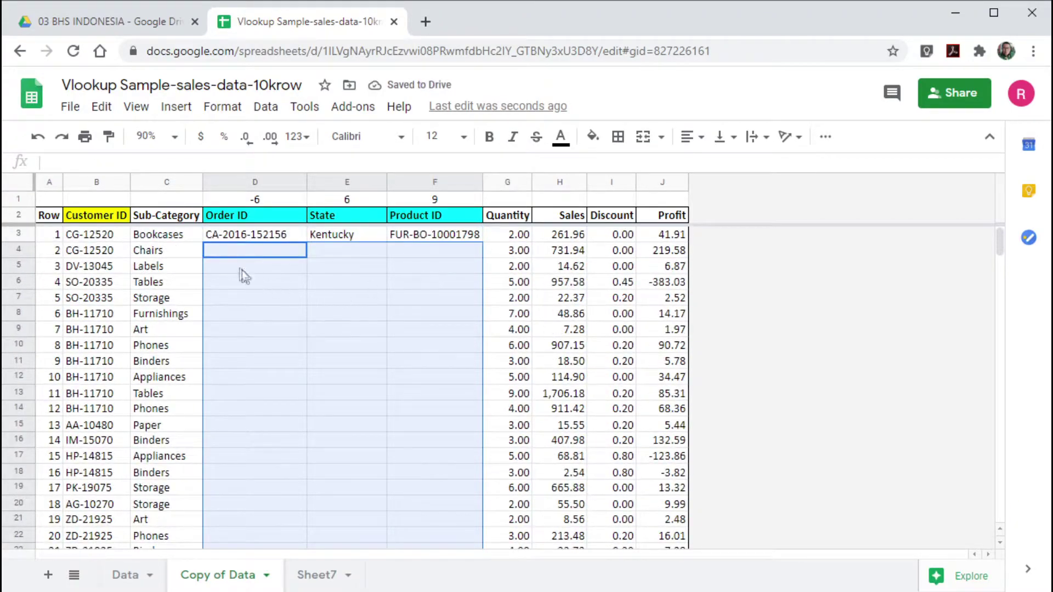
# Review the row 3 lookups and wrap the Order ID VLOOKUP in D3 in ArrayFormula
pyautogui.click(241, 237)
pyautogui.click(322, 241)
pyautogui.click(425, 240)
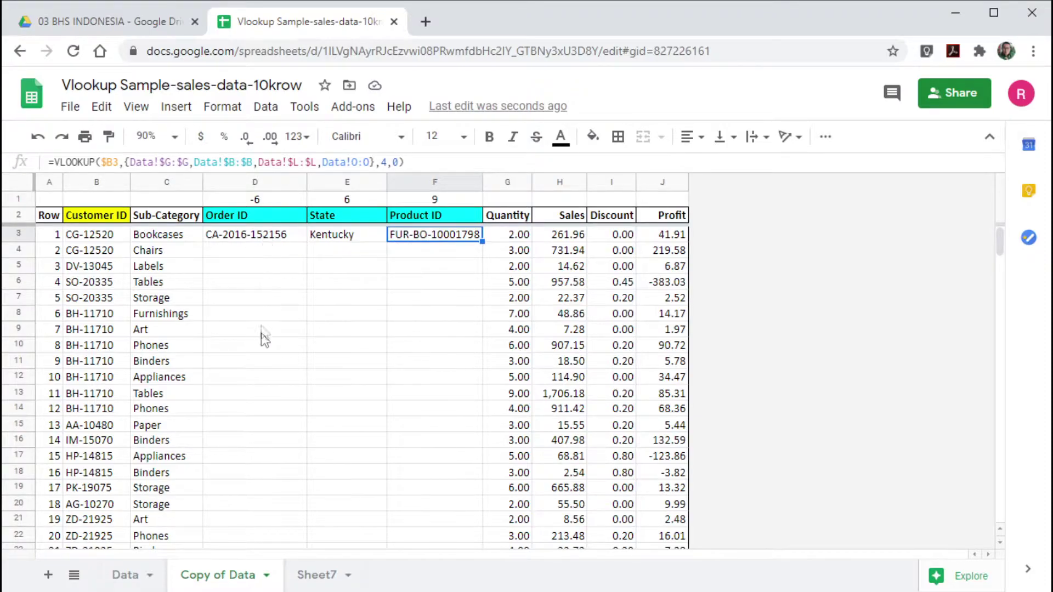
pyautogui.click(255, 239)
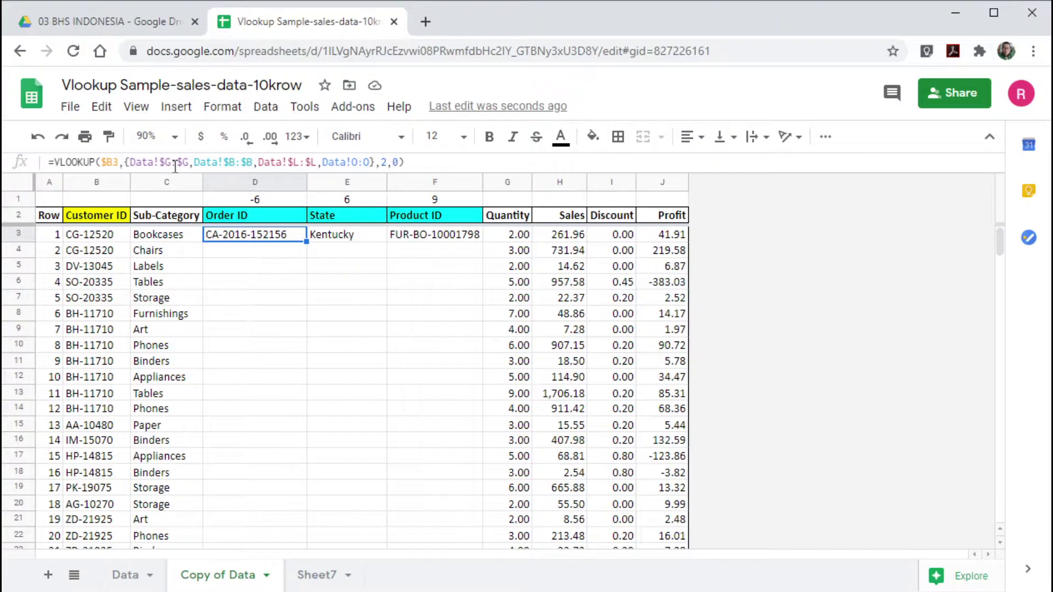
pyautogui.click(423, 164)
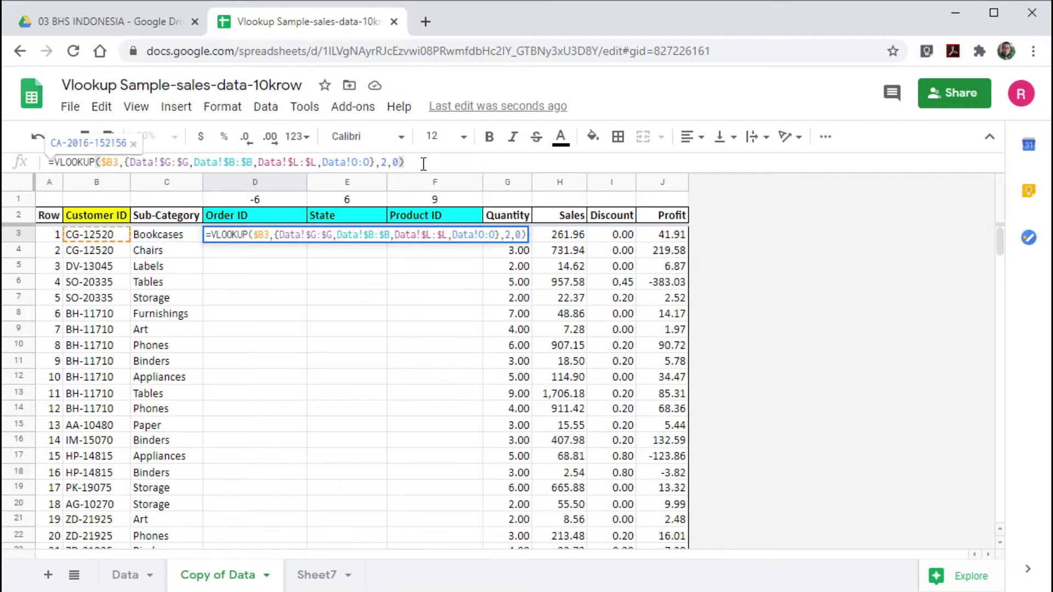
pyautogui.hotkey('ctrl', 'shift', 'Return')
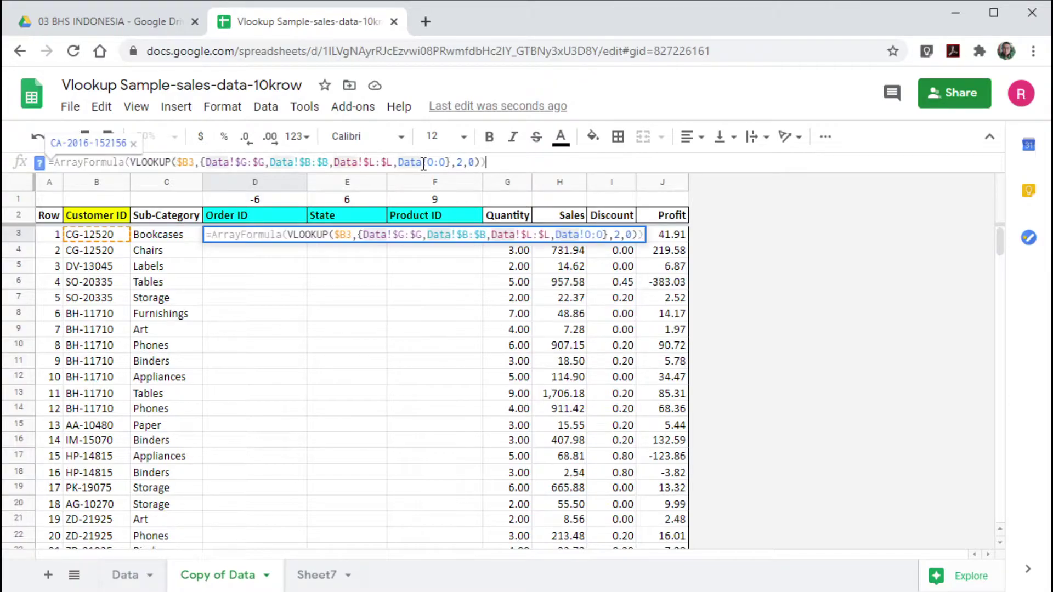
pyautogui.press('Return')
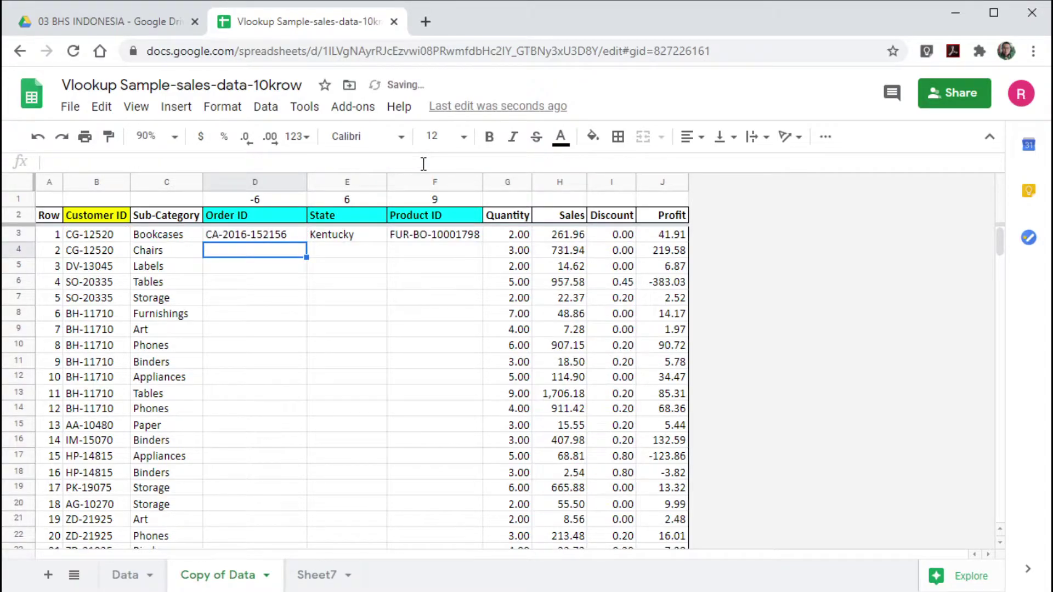
# Extend the lookup key in D3's ArrayFormula to $B3:B and check the Order IDs down the column
pyautogui.click(270, 237)
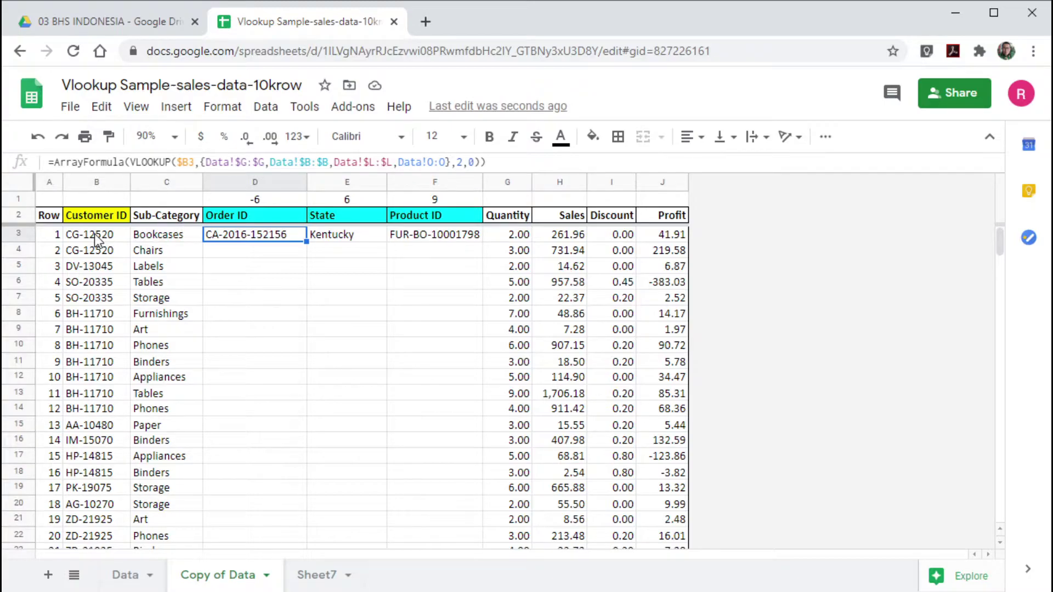
pyautogui.click(195, 163)
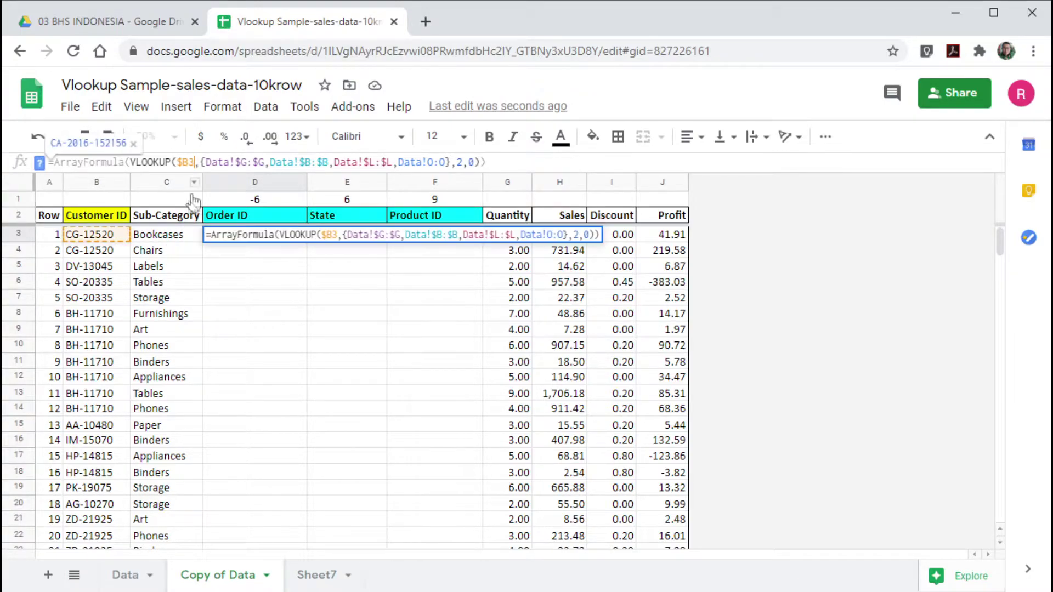
pyautogui.write(':')
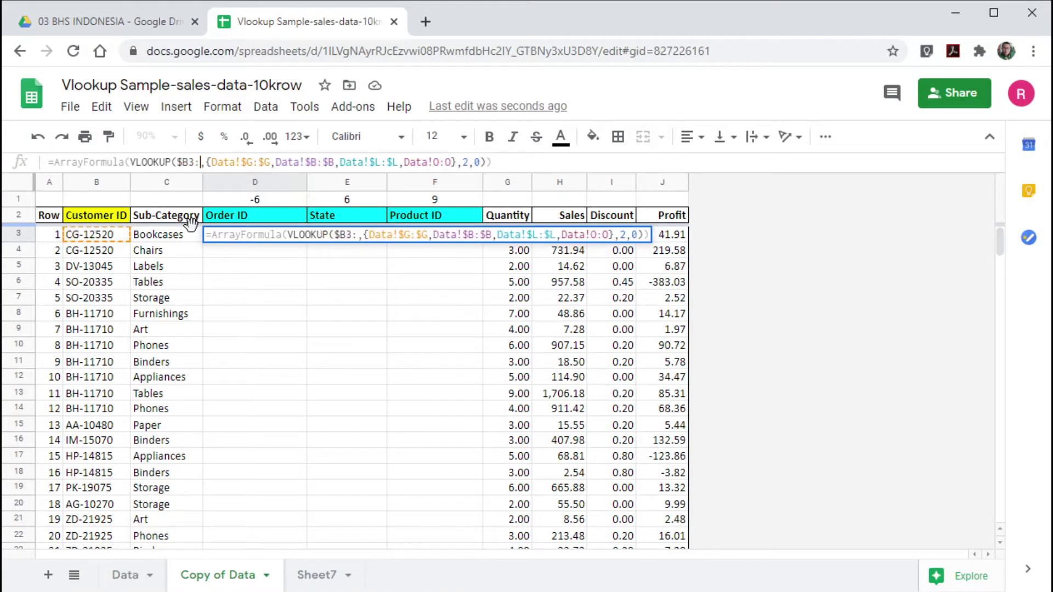
pyautogui.write('b')
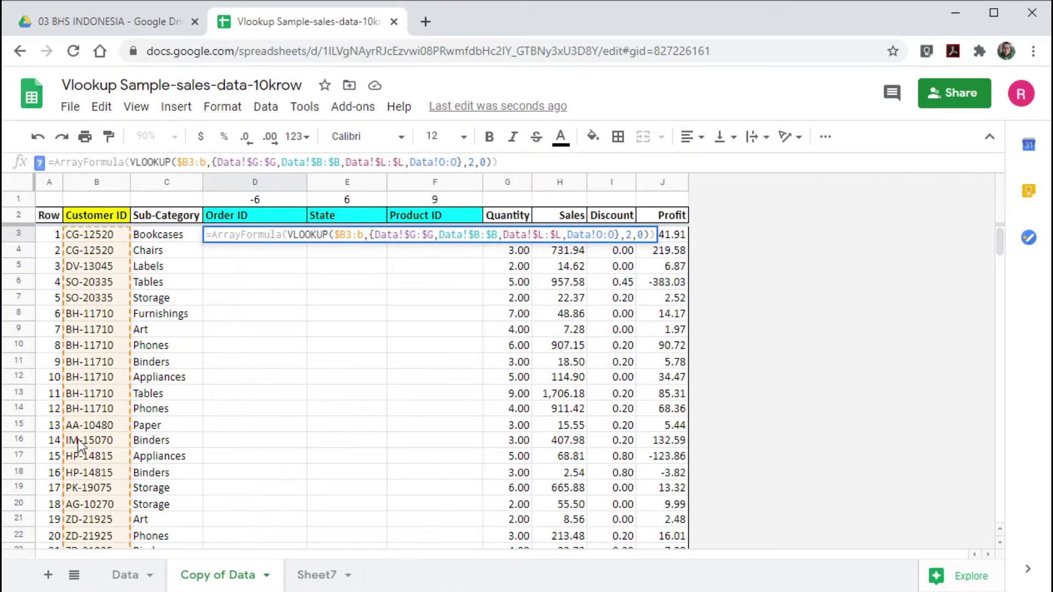
pyautogui.press('Return')
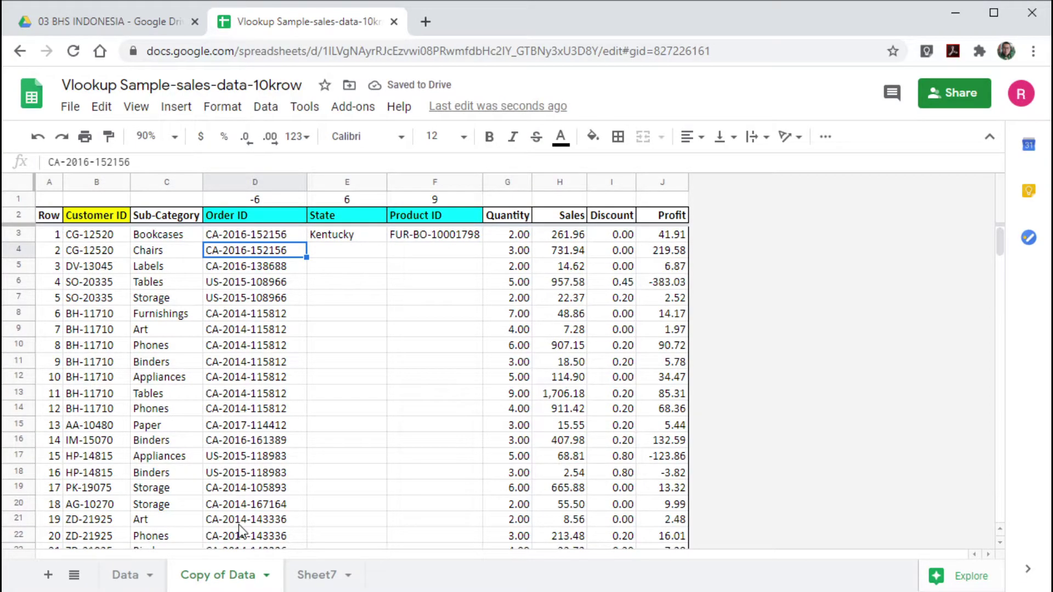
pyautogui.click(257, 235)
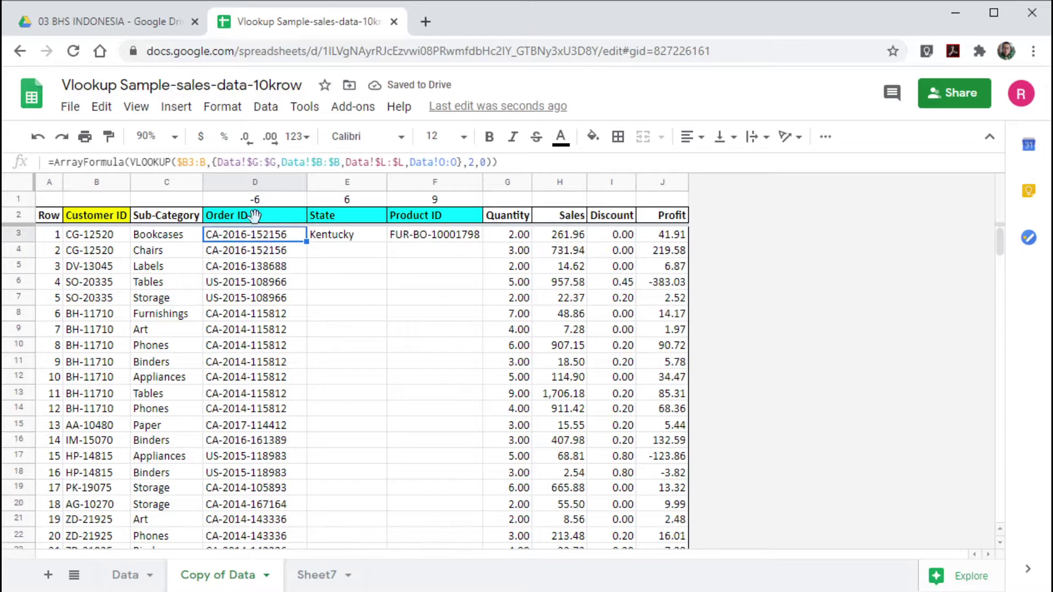
pyautogui.moveTo(237, 254); pyautogui.dragTo(230, 545)
pyautogui.moveTo(236, 504); pyautogui.dragTo(236, 549)
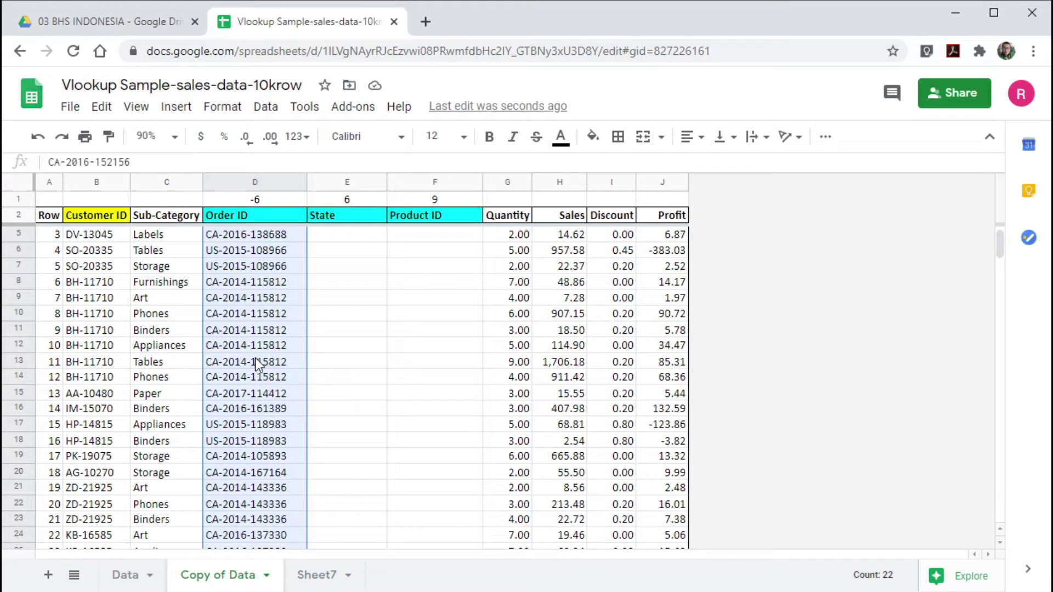
pyautogui.scroll(-20, 286, 373)
pyautogui.scroll(20, 255, 357)
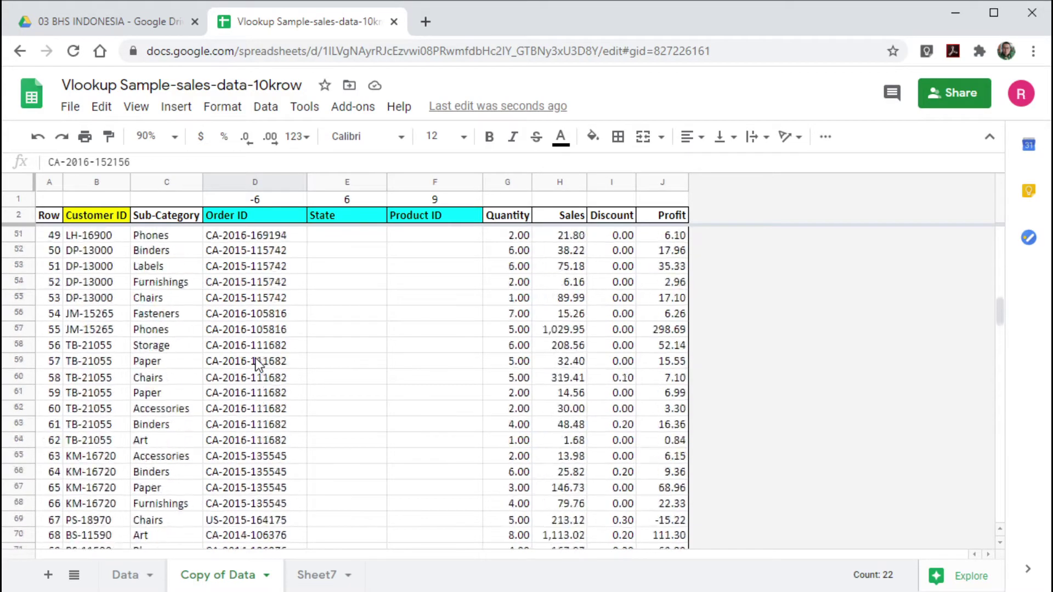
# Extend the State VLOOKUP's lookup key in E3 to $B3:B and wrap the formula in ArrayFormula
pyautogui.click(345, 239)
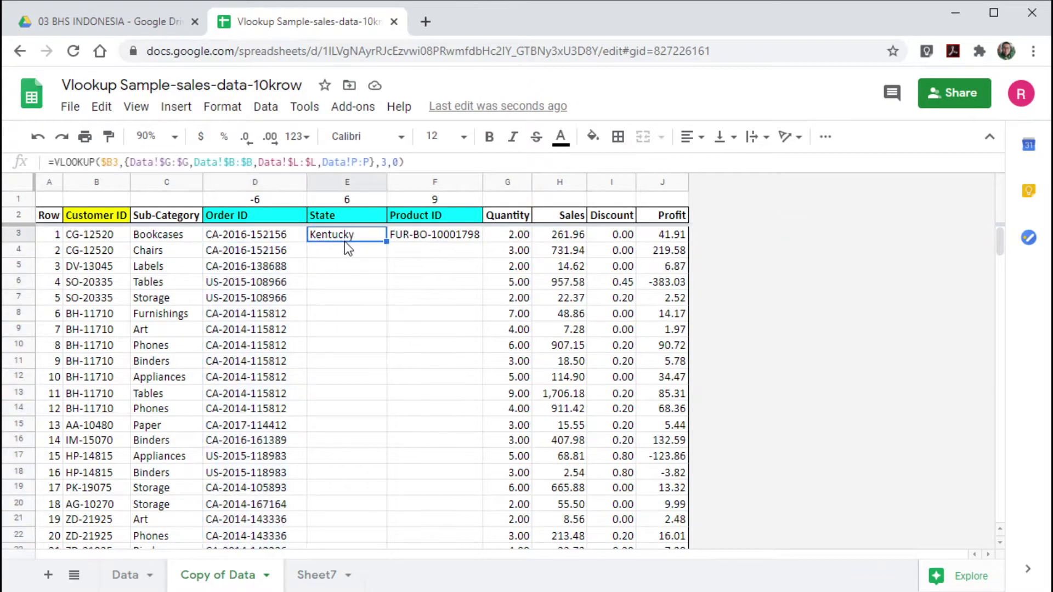
pyautogui.click(120, 162)
pyautogui.write(':b')
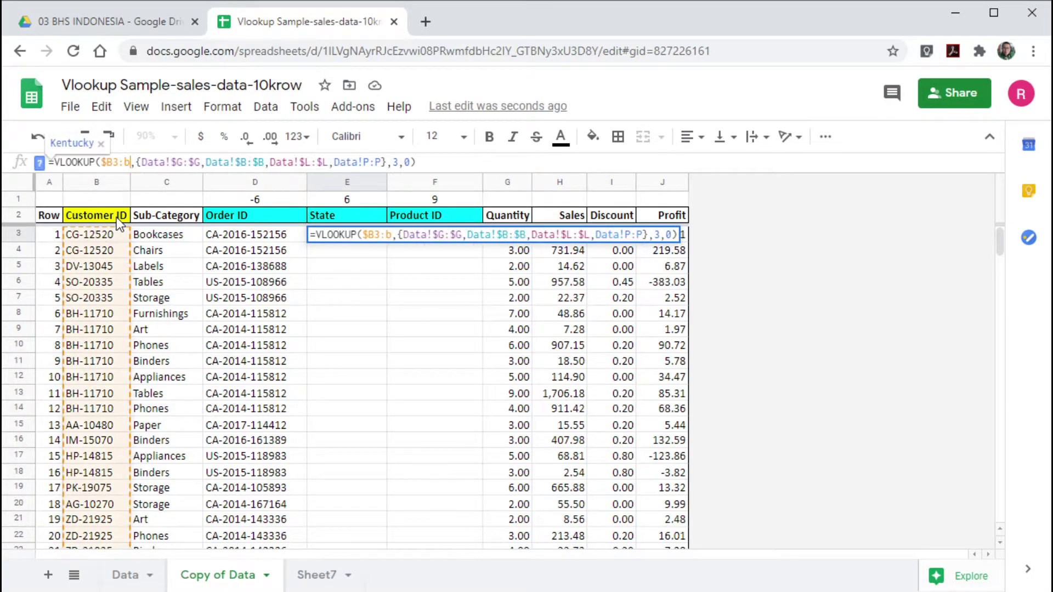
pyautogui.press('Return')
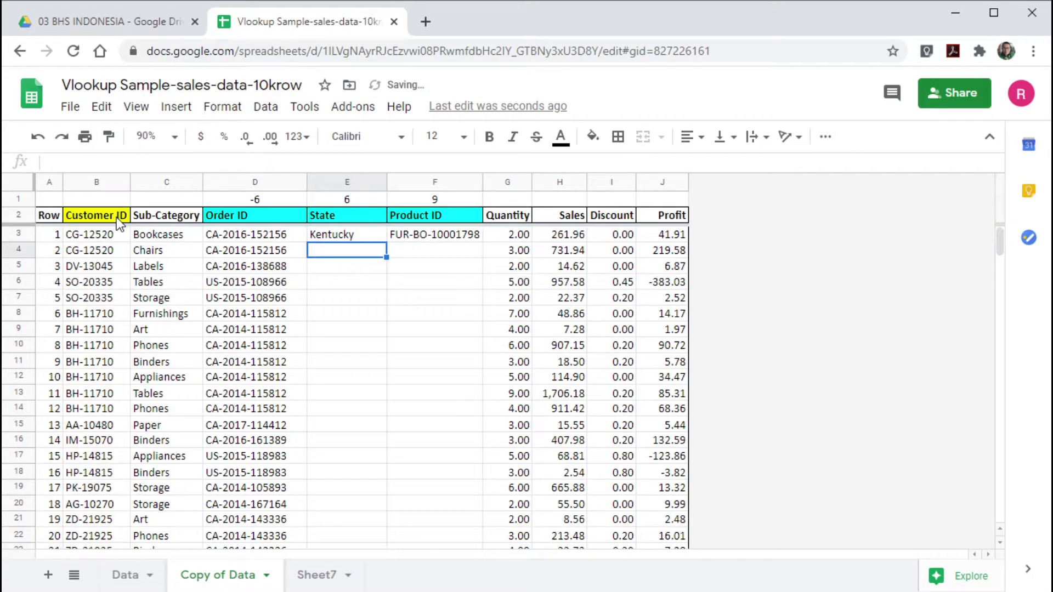
pyautogui.click(345, 239)
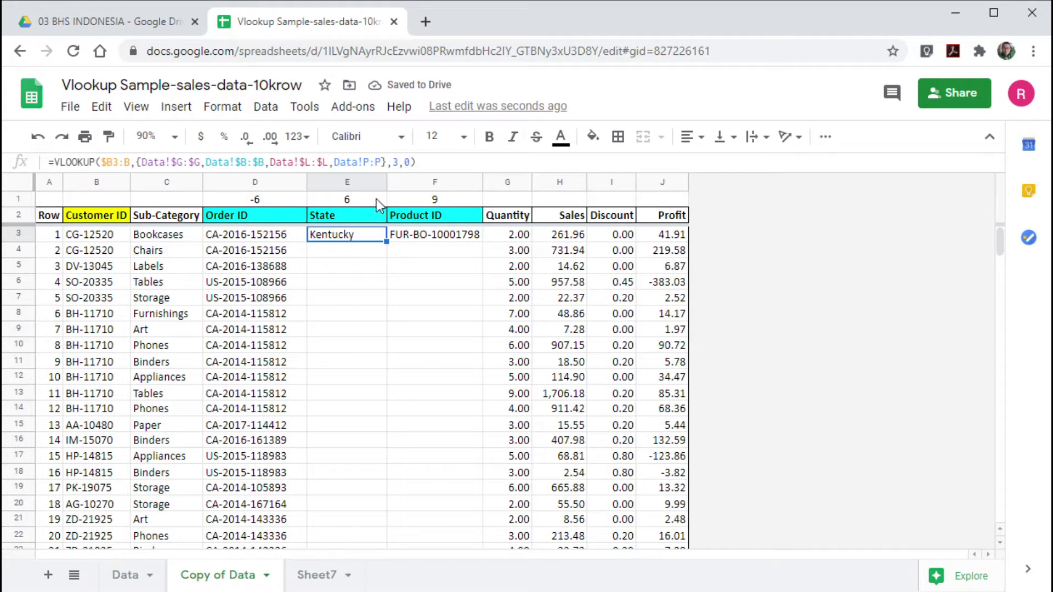
pyautogui.click(434, 162)
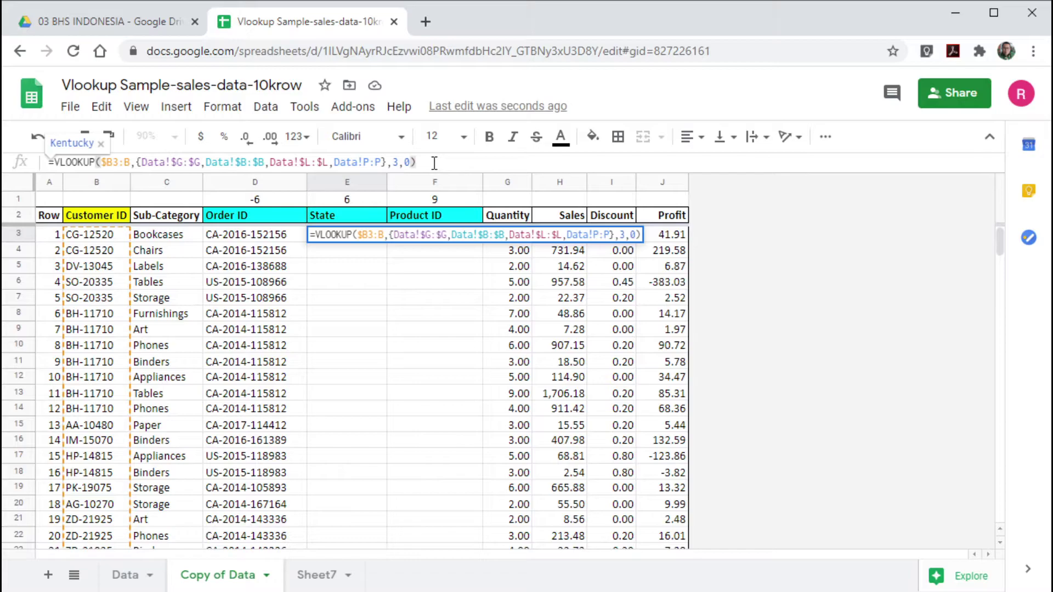
pyautogui.hotkey('ctrl', 'shift', 'Return')
pyautogui.press('Return')
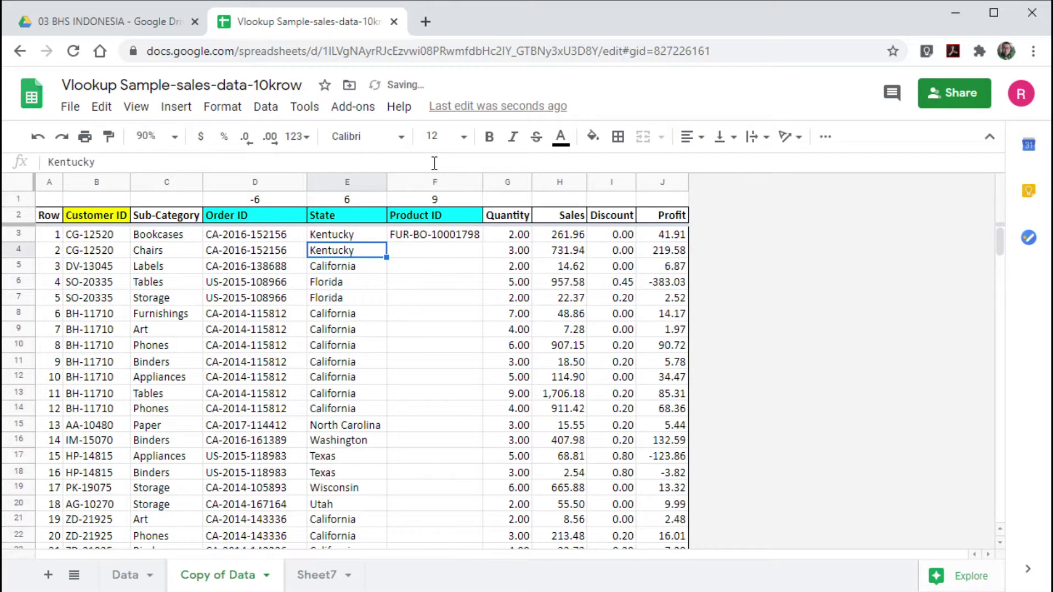
# Extend the Product ID VLOOKUP's lookup key in F3 to $B3:B, wrap it in ArrayFormula and check the filled rows
pyautogui.click(458, 238)
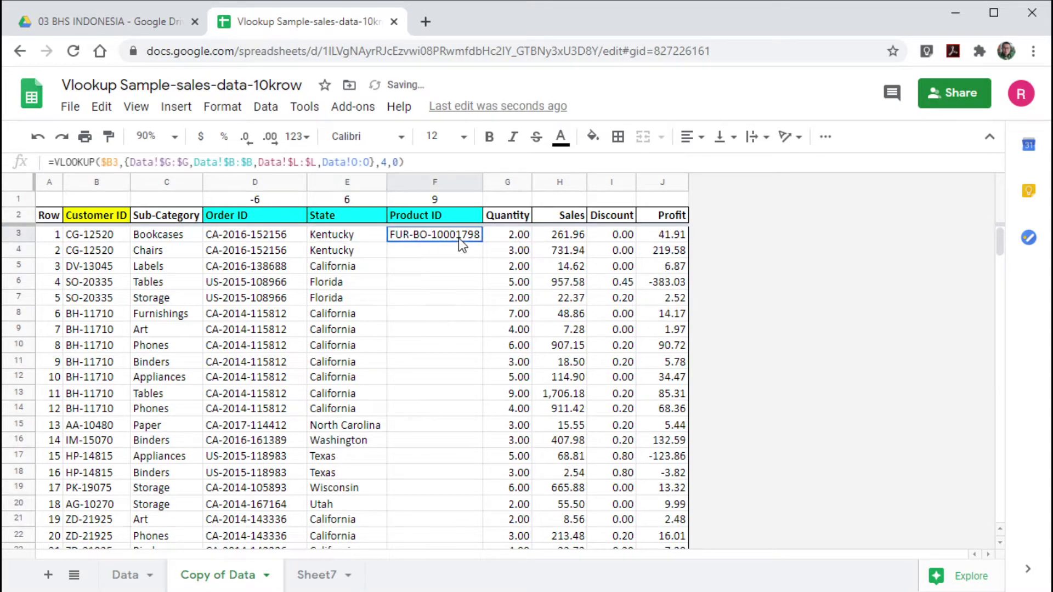
pyautogui.click(116, 162)
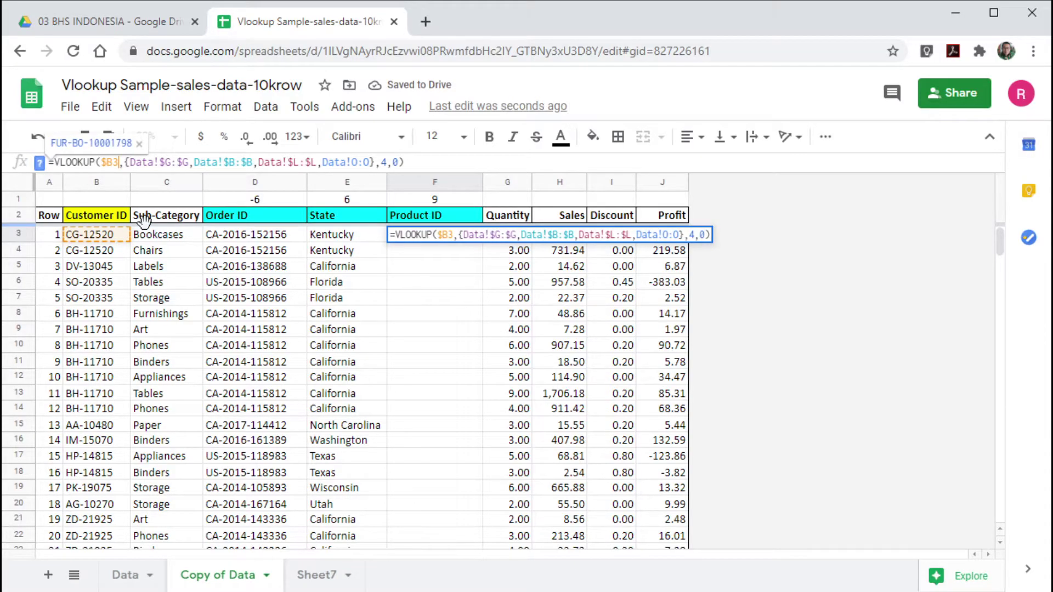
pyautogui.write(':b')
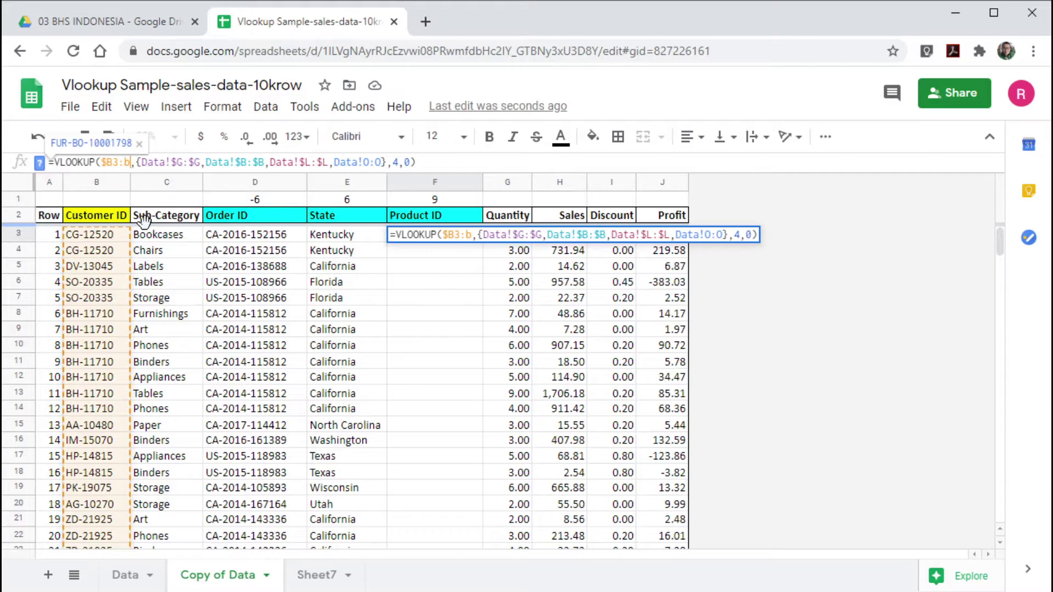
pyautogui.hotkey('ctrl', 'shift', 'Return')
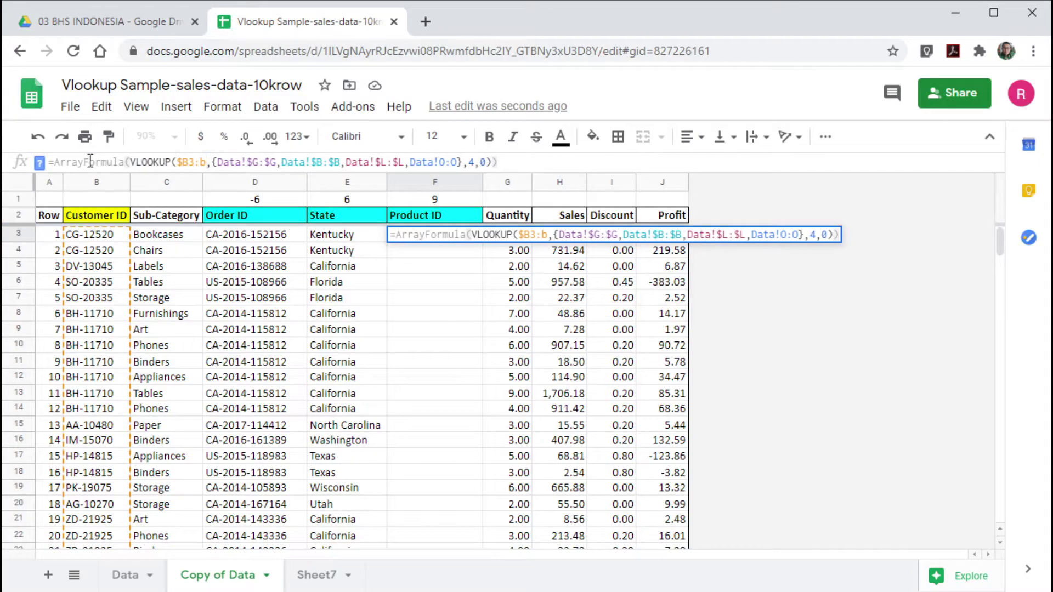
pyautogui.press('Return')
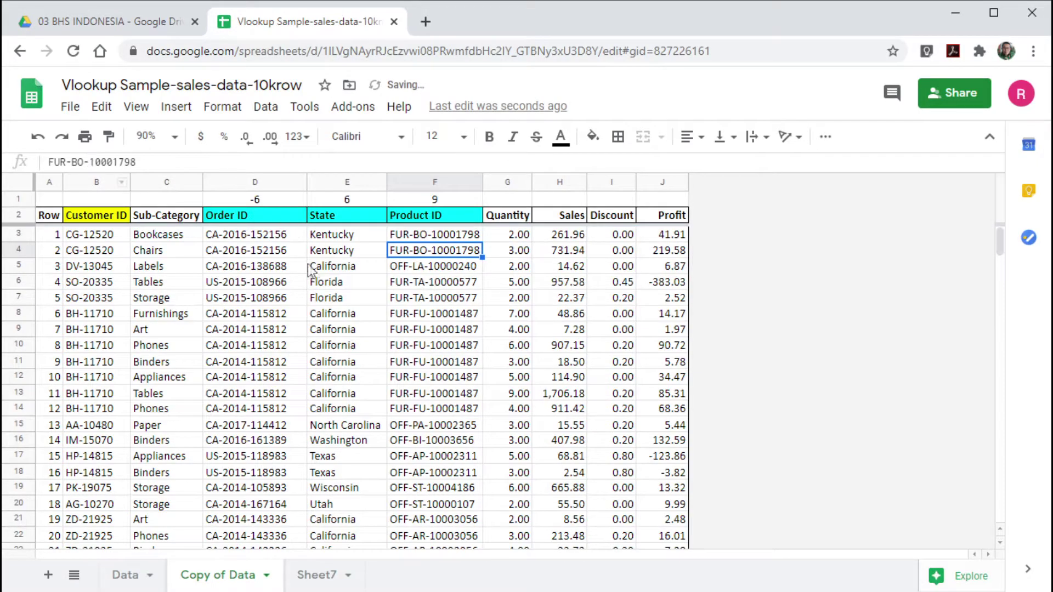
pyautogui.scroll(-20, 383, 280)
pyautogui.scroll(20, 383, 281)
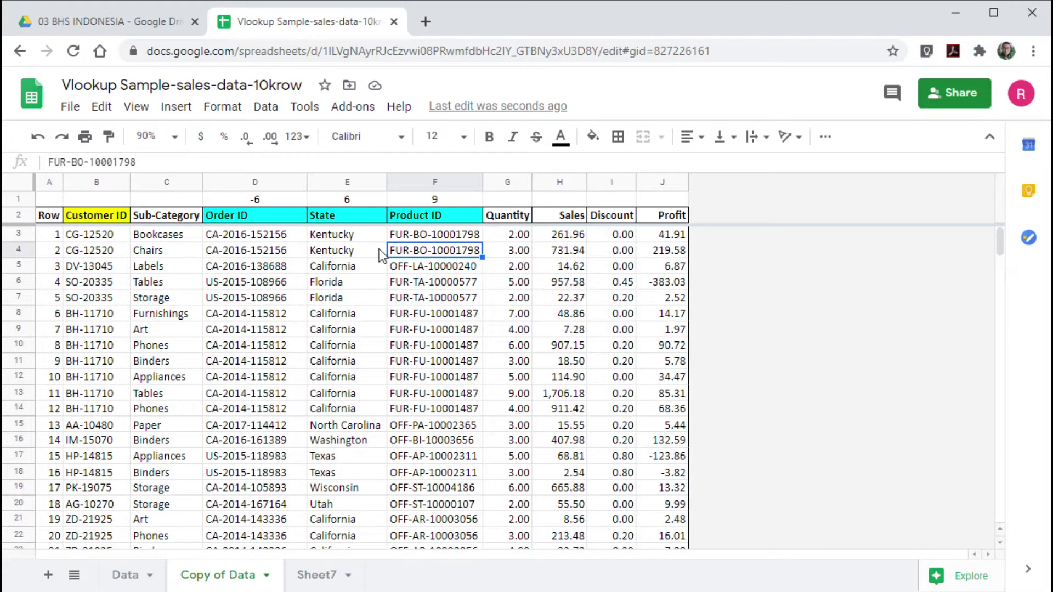
# Clear the three ArrayFormulas in D3:F3 and undo the deletion
pyautogui.click(227, 239)
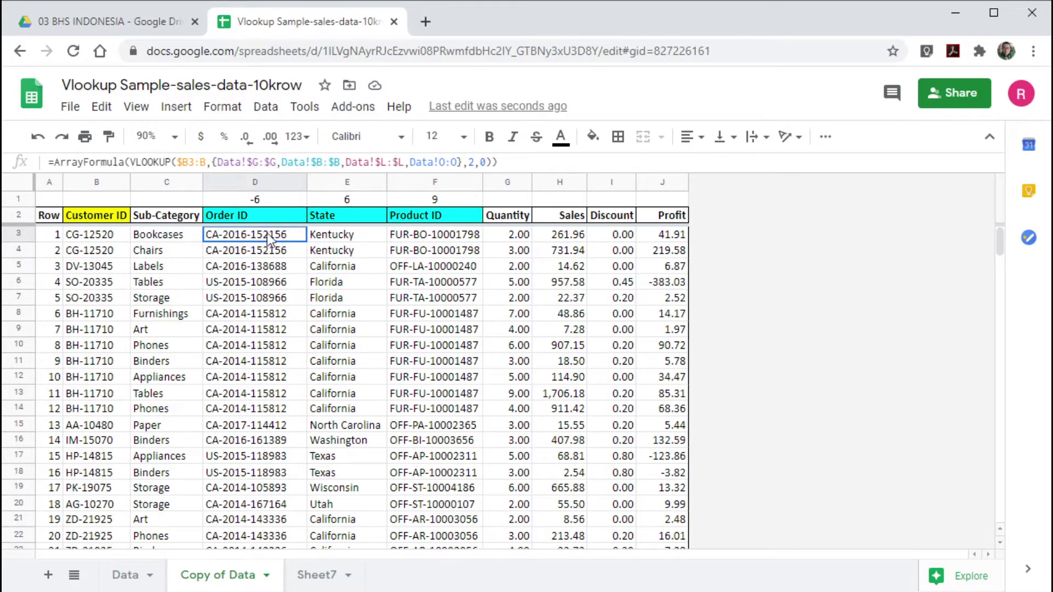
pyautogui.moveTo(258, 233); pyautogui.dragTo(413, 235)
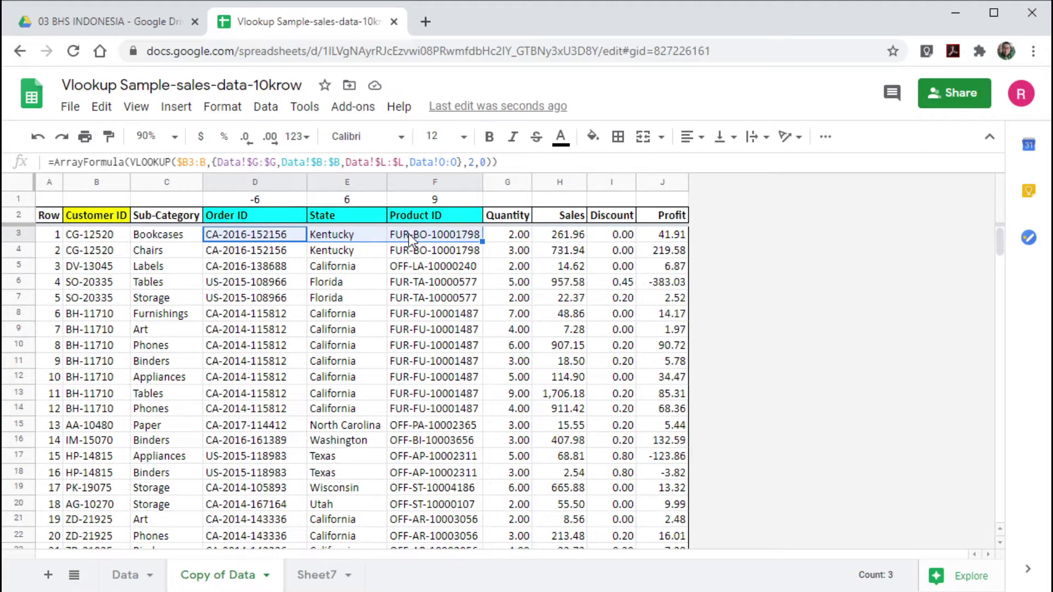
pyautogui.press('Delete')
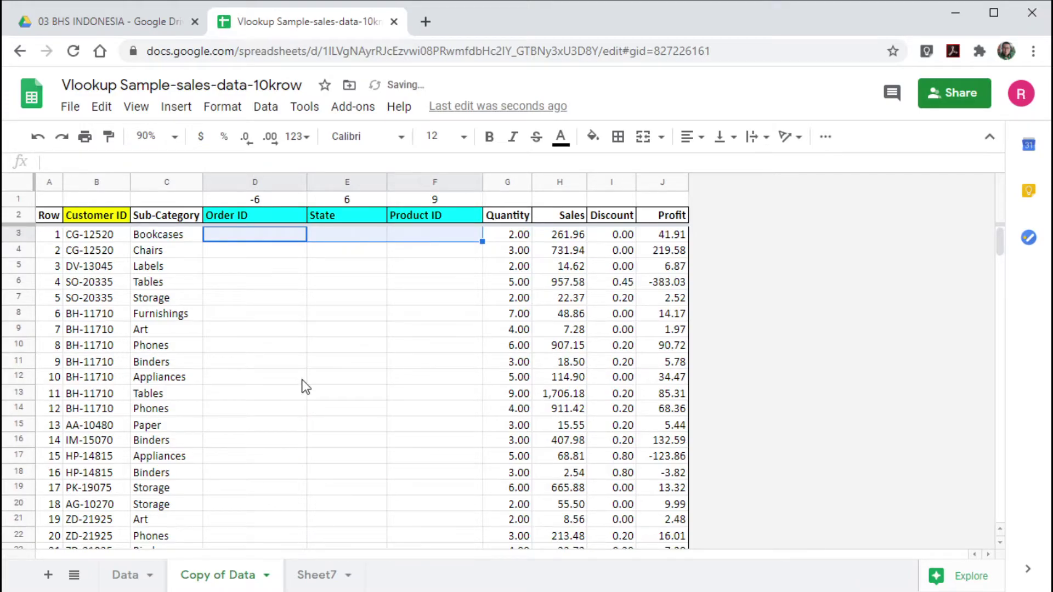
pyautogui.hotkey('ctrl', 'z')
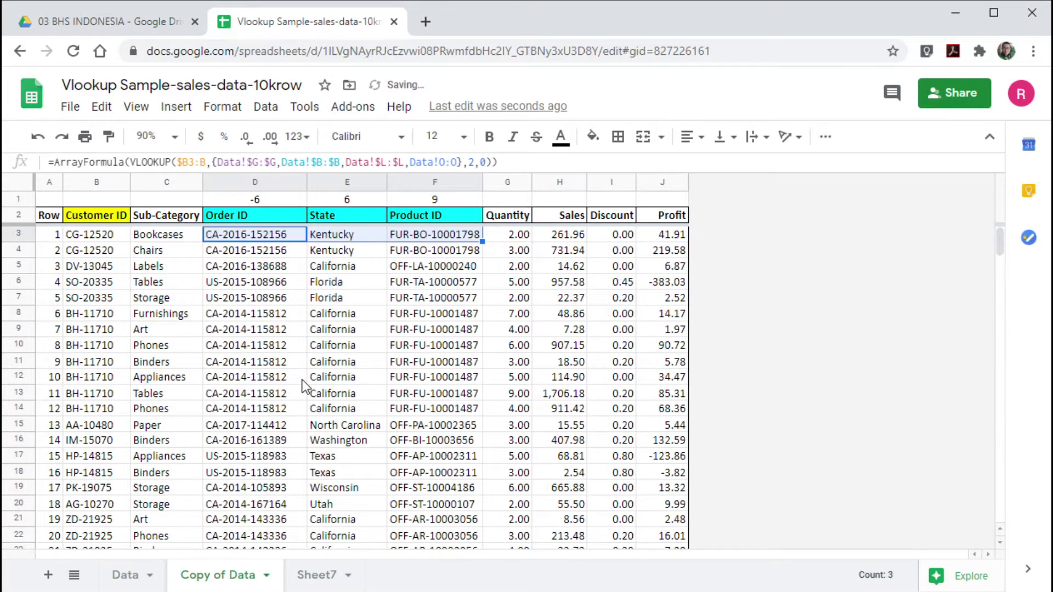
# Examine the contents of the Order ID cells from D4 down to D10, below the ArrayFormula
pyautogui.click(245, 252)
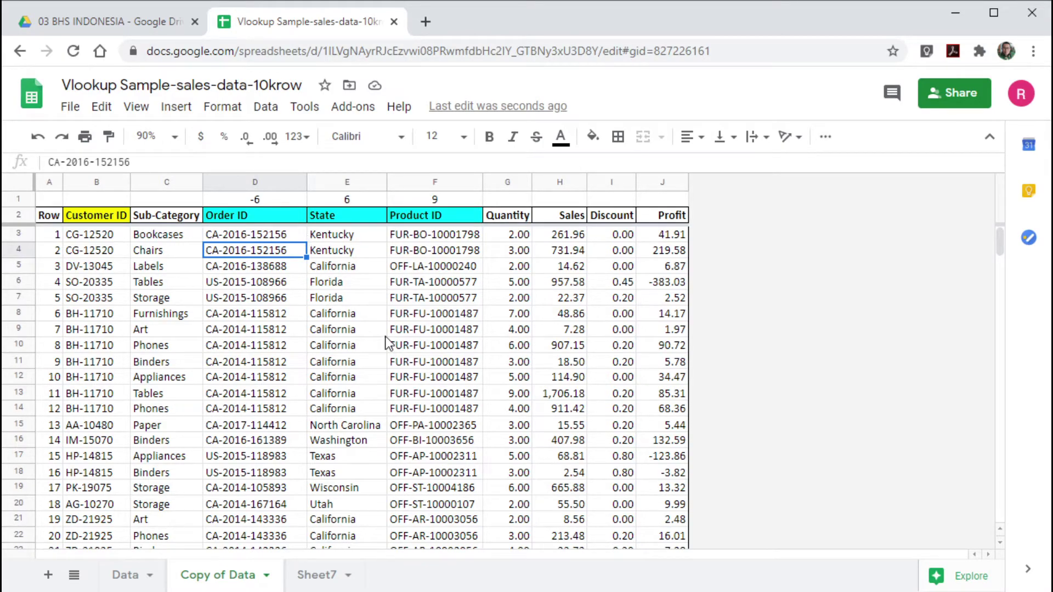
pyautogui.press('Down')
pyautogui.press('Down')
pyautogui.press('Down')
pyautogui.press('Down')
pyautogui.press('Down')
pyautogui.press('Down')
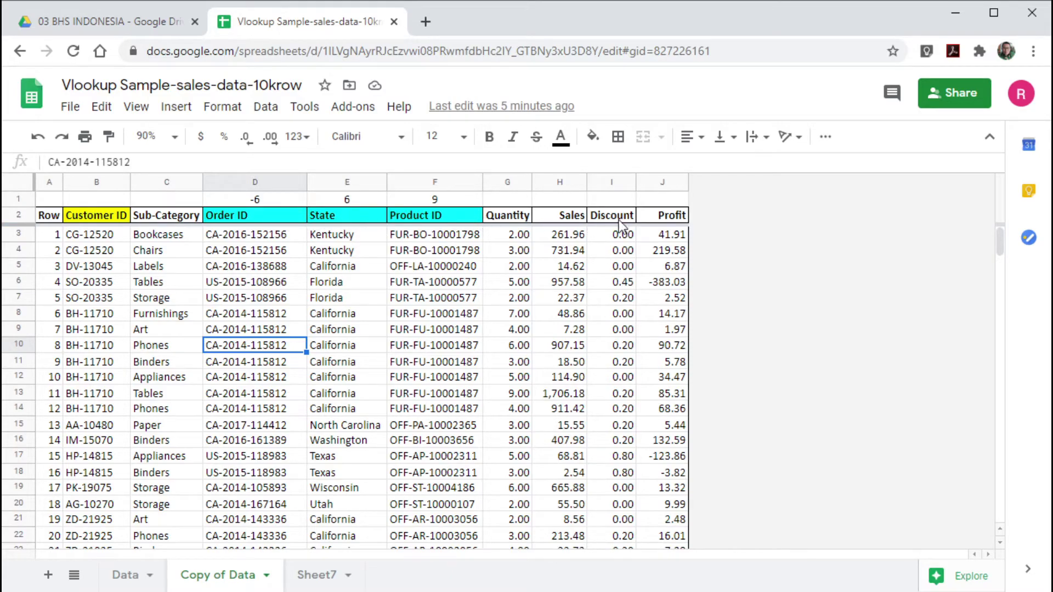
pyautogui.click(501, 198)
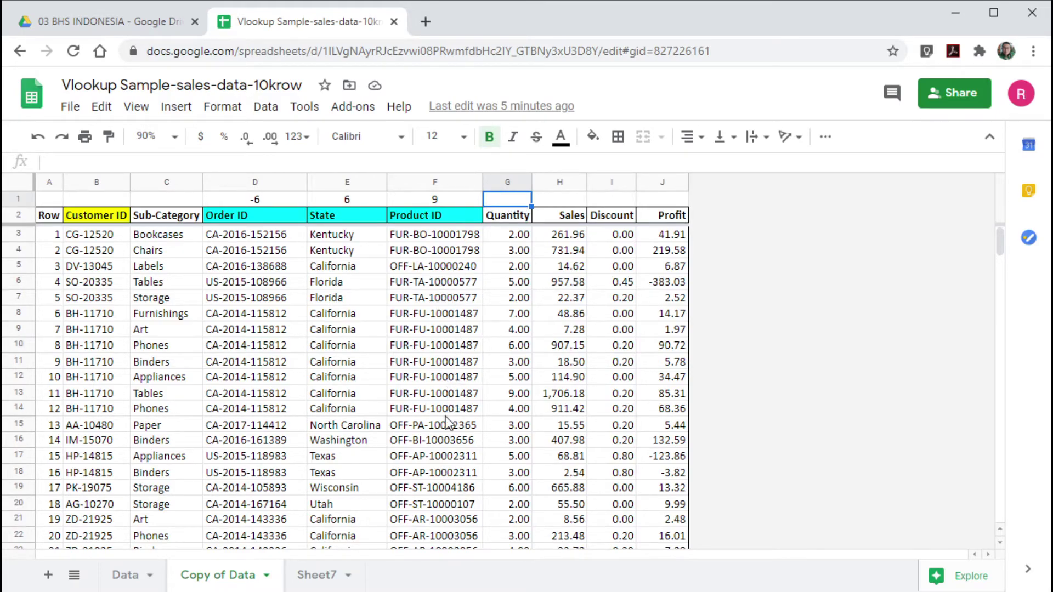
pyautogui.click(599, 200)
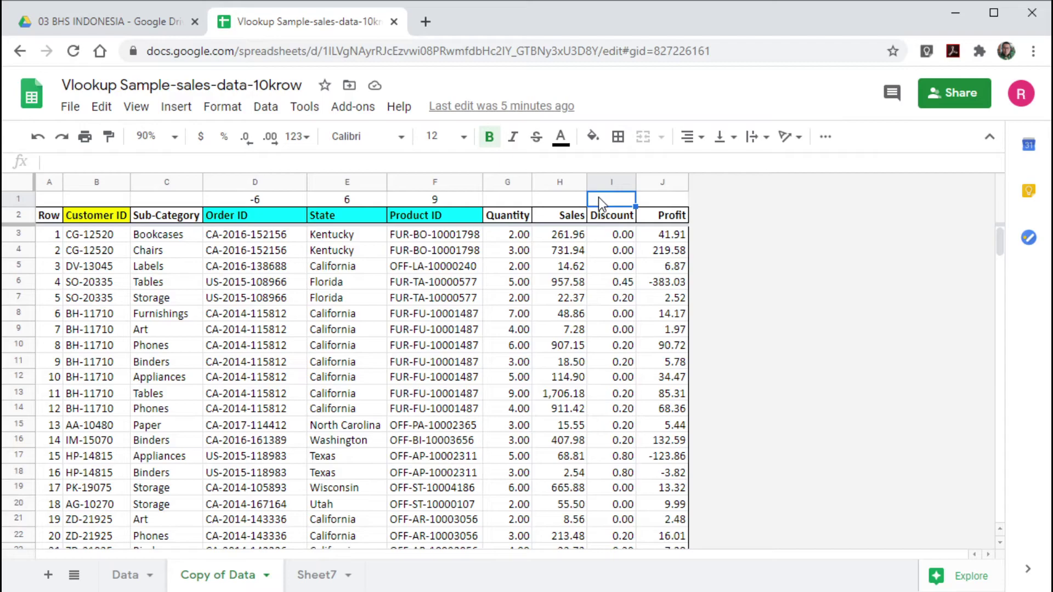